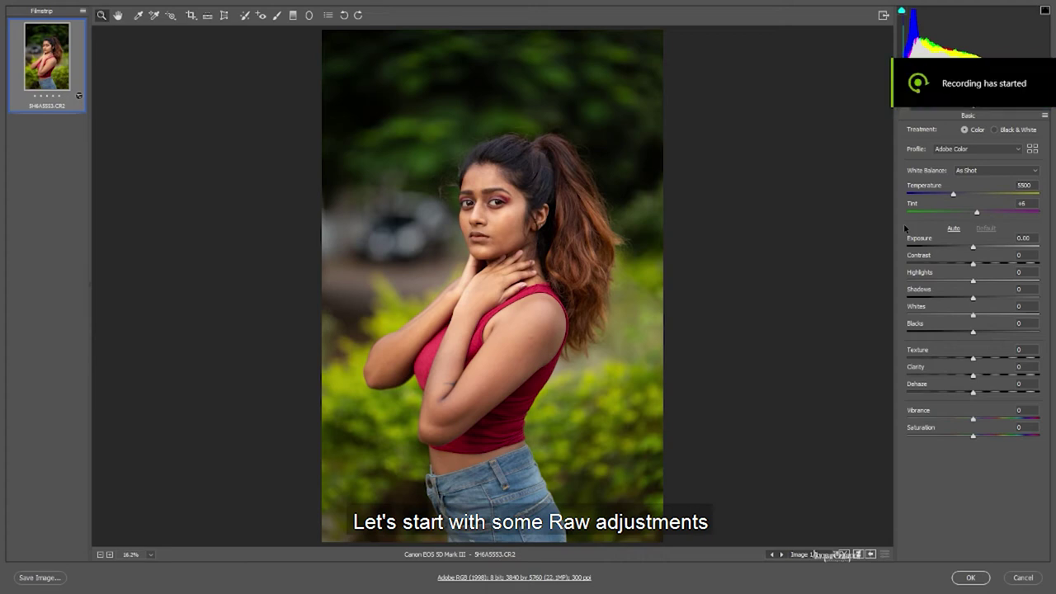
# - Cool the white balance, set Exposure -1.05, lower contrast slightly, lift shadows, add clarity and vibrance
pyautogui.click(995, 170)
pyautogui.click(949, 189)
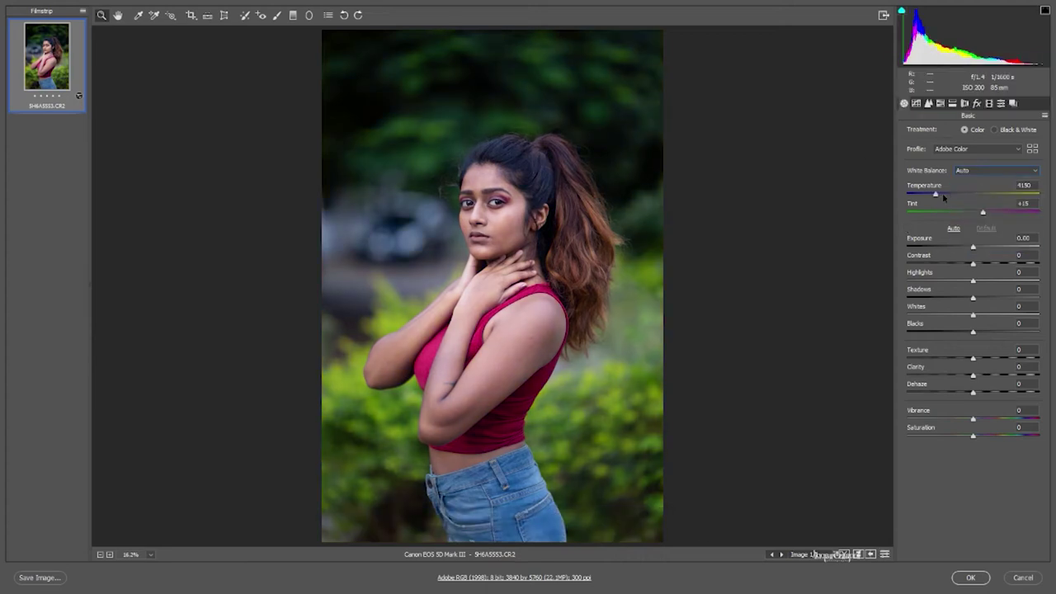
pyautogui.moveTo(972, 244); pyautogui.dragTo(958, 245)
pyautogui.click(969, 263)
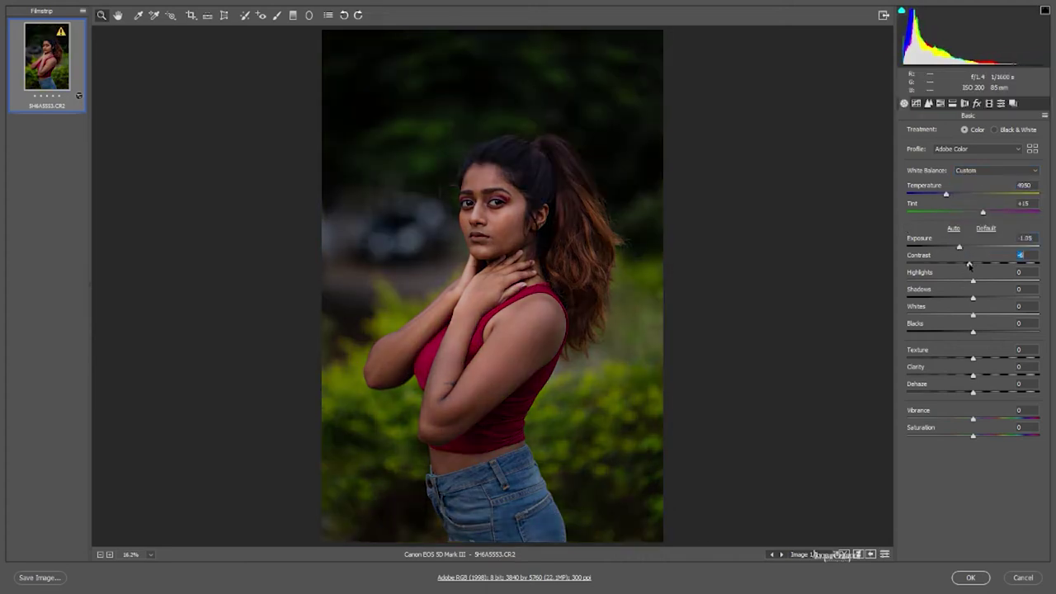
pyautogui.moveTo(973, 282); pyautogui.dragTo(979, 322)
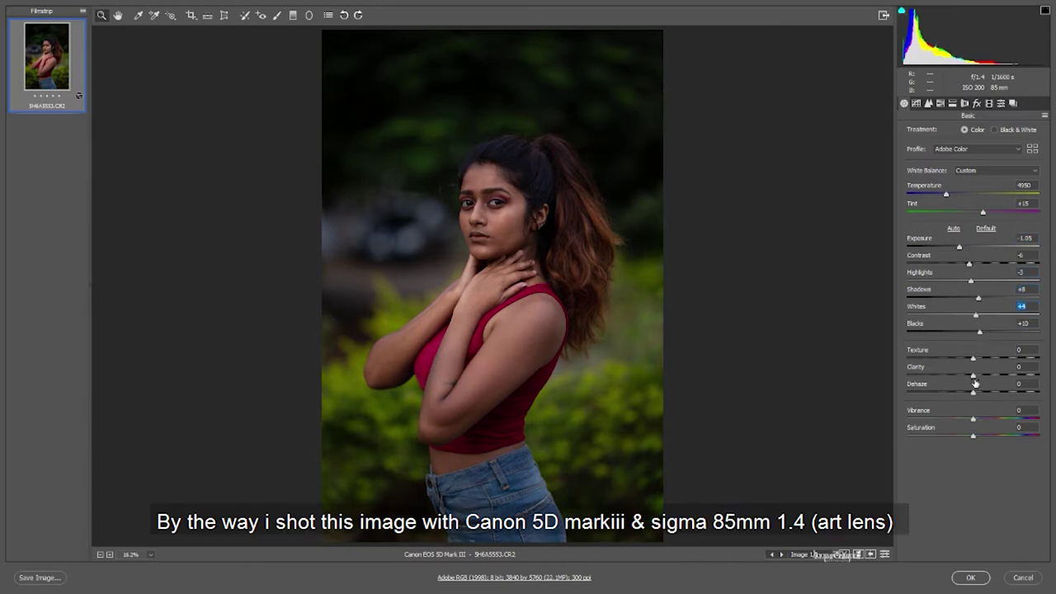
pyautogui.moveTo(973, 375); pyautogui.dragTo(974, 420)
# - Nudge the red saturation in HSL, also reviewing the luminance and hue controls
pyautogui.click(940, 103)
pyautogui.click(948, 132)
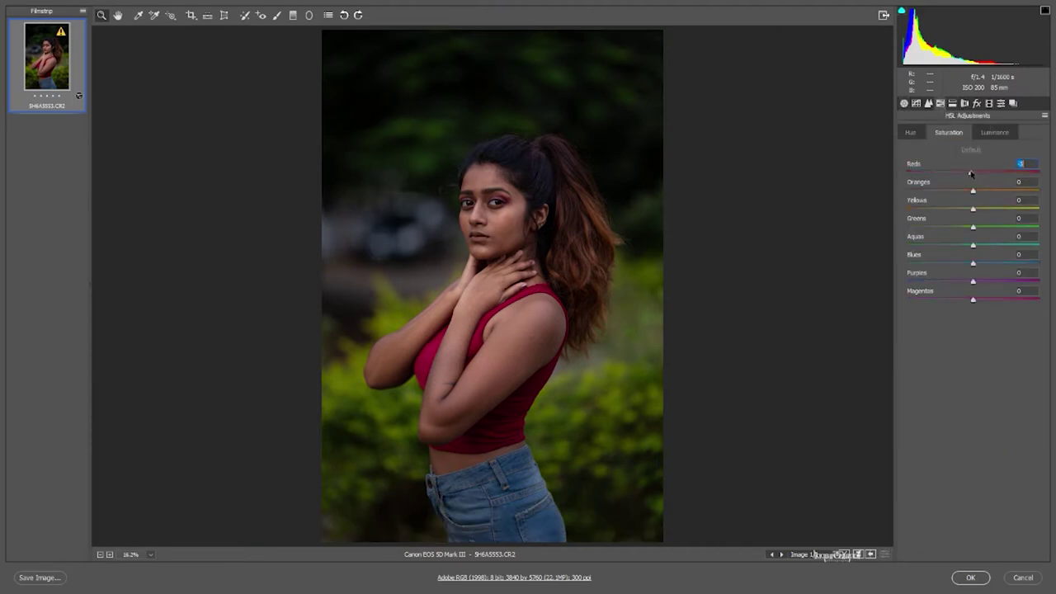
pyautogui.moveTo(970, 173)
pyautogui.mouseDown()
pyautogui.moveTo(938, 227)
pyautogui.moveTo(977, 246)
pyautogui.moveTo(970, 263)
pyautogui.moveTo(997, 263)
pyautogui.mouseUp()
pyautogui.click(995, 132)
pyautogui.click(916, 136)
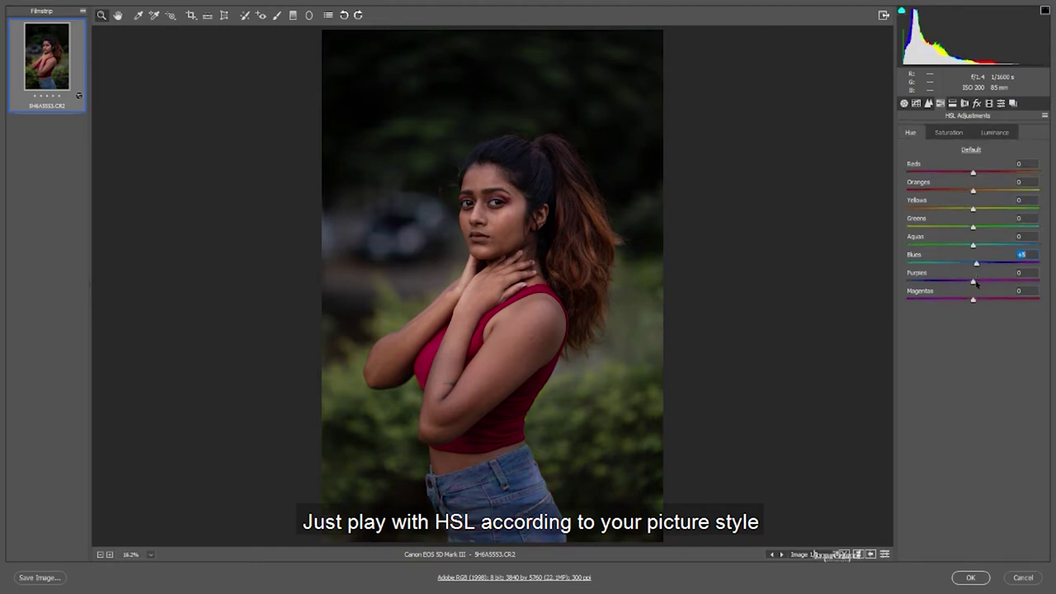
# - Enable lens profile corrections with reduced vignetting, and apply the Camera Raw edits
pyautogui.click(952, 103)
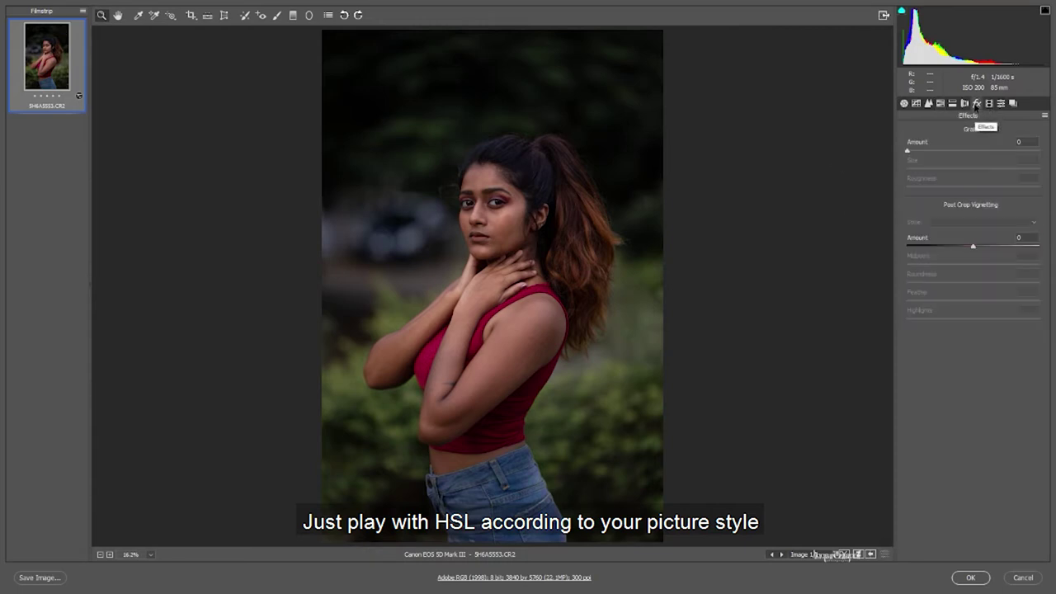
pyautogui.click(930, 163)
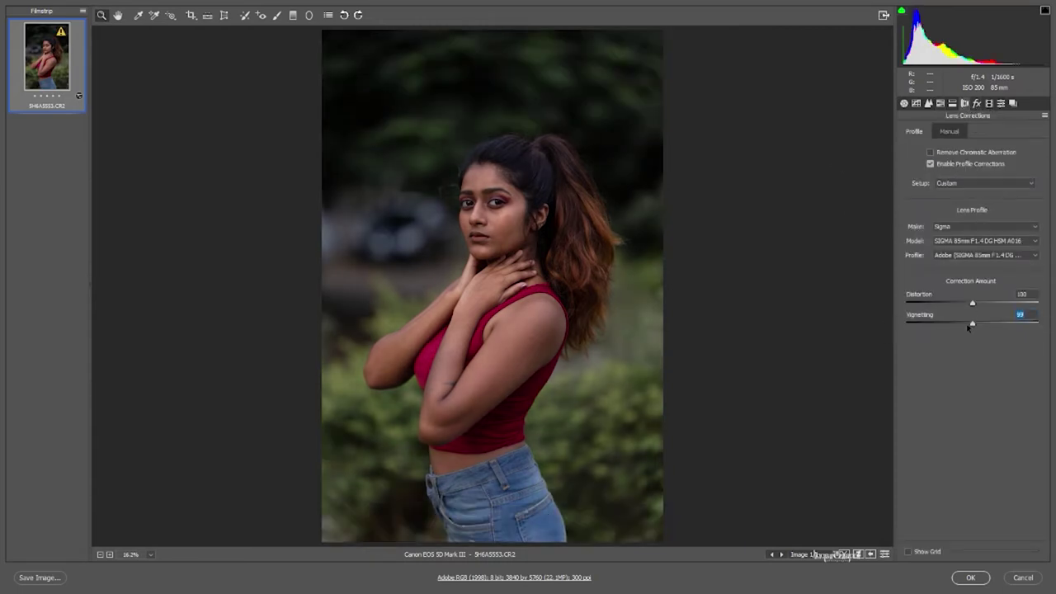
pyautogui.moveTo(971, 322); pyautogui.dragTo(941, 323)
pyautogui.click(904, 103)
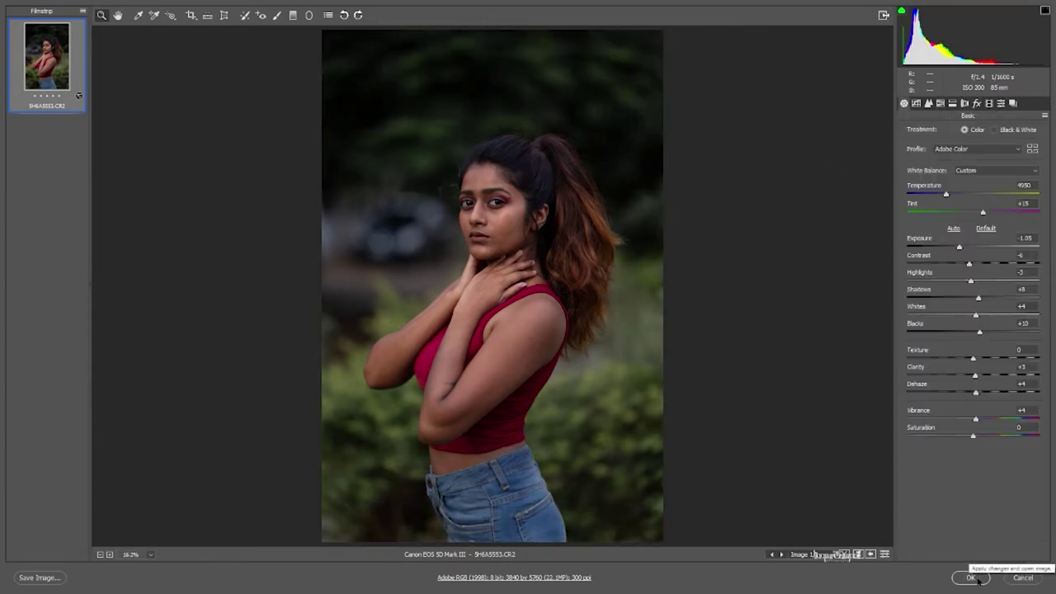
pyautogui.click(970, 578)
# - Switch to the sampled Healing Brush and heal small dark spots on the cheek
pyautogui.moveTo(42, 183); pyautogui.dragTo(53, 66)
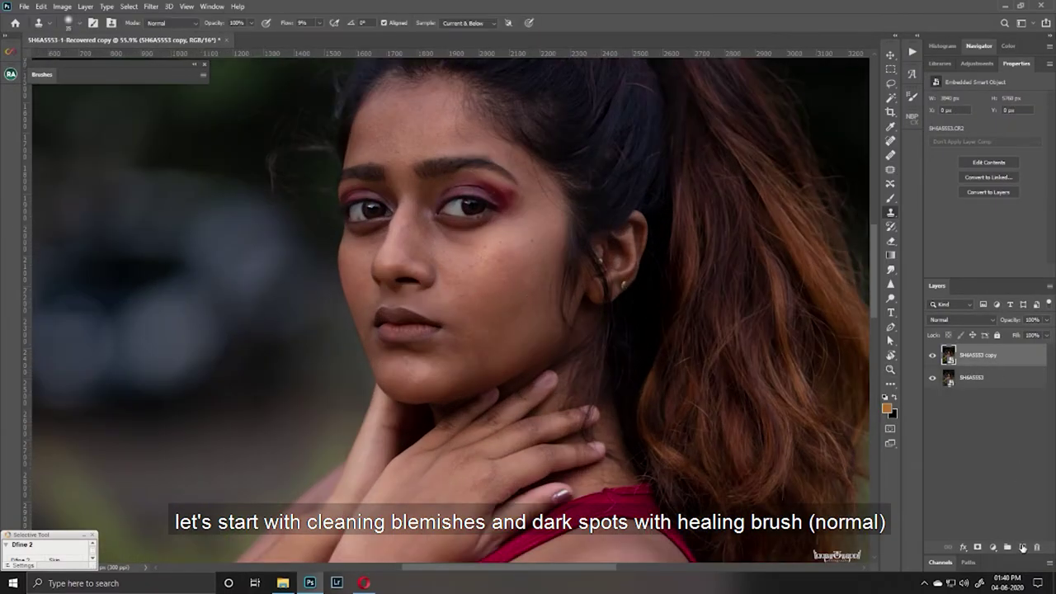
pyautogui.click(890, 155)
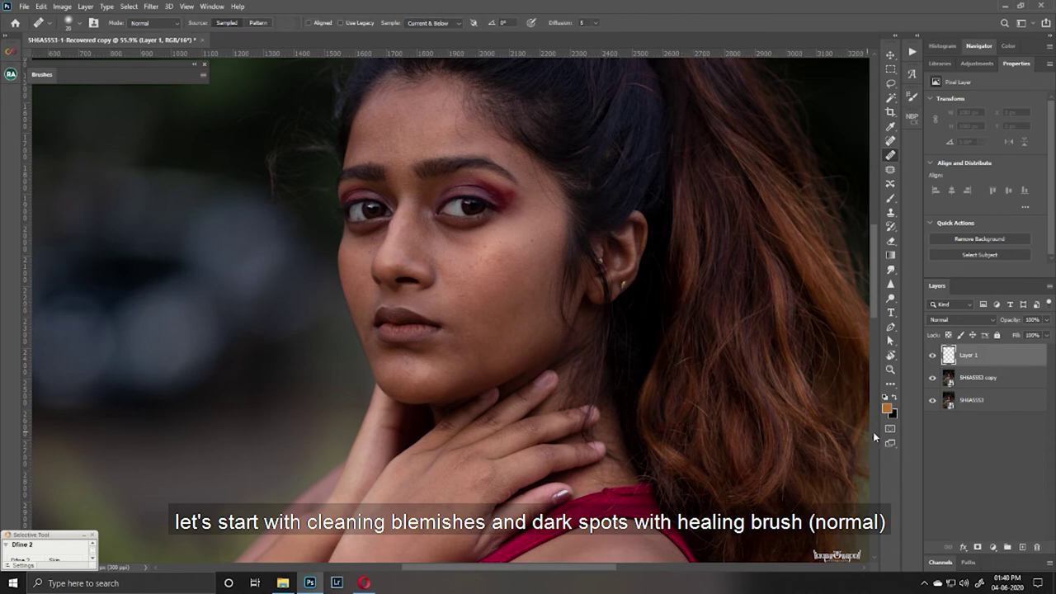
pyautogui.click(569, 270)
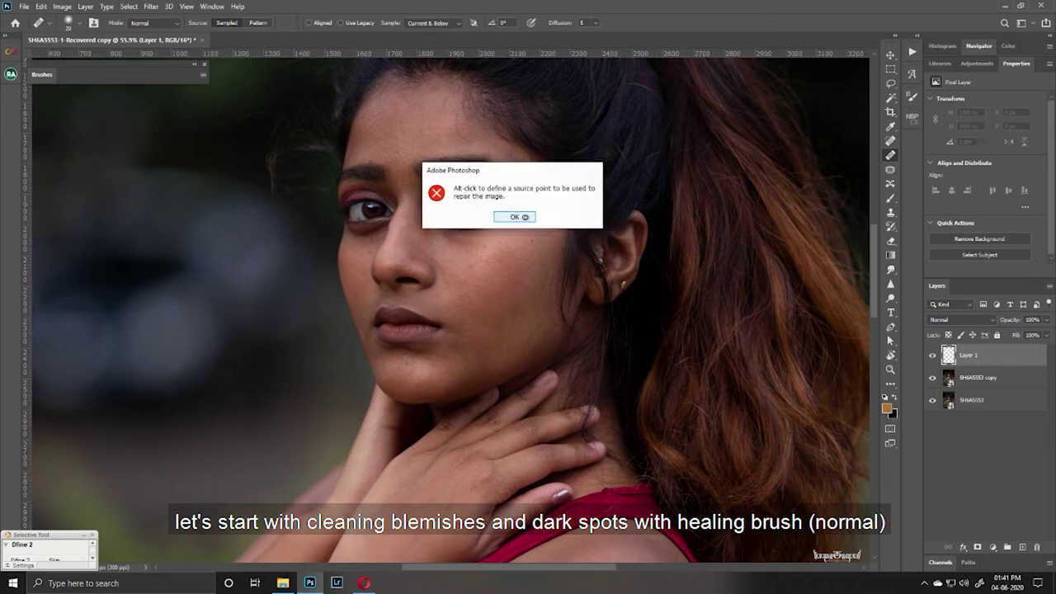
pyautogui.click(510, 216)
pyautogui.scroll(5, 501, 216)
pyautogui.keyDown('alt'); pyautogui.click(503, 213); pyautogui.keyUp('alt')
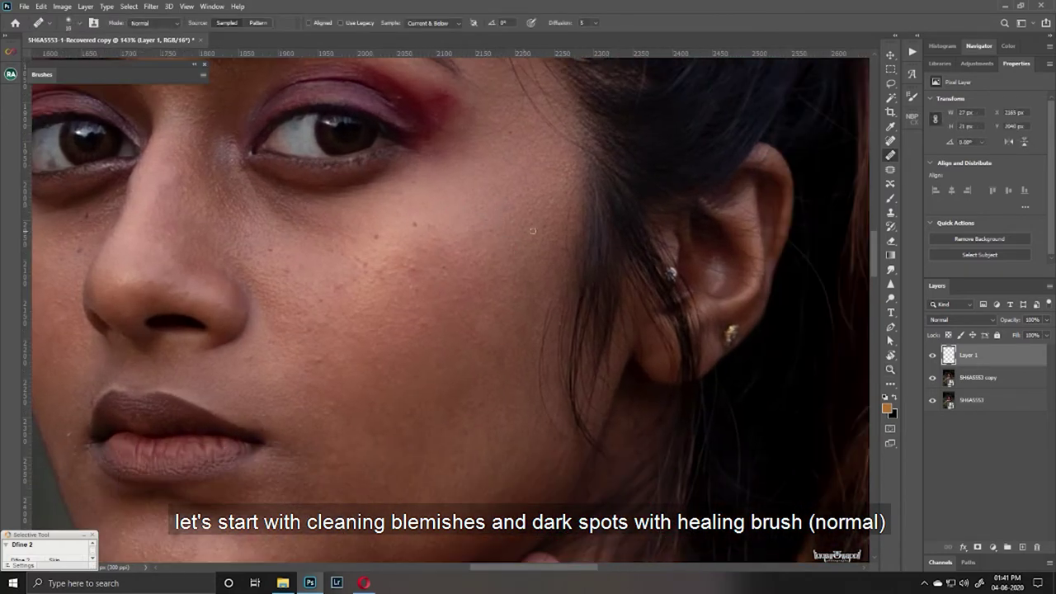
pyautogui.click(451, 270)
pyautogui.click(417, 273)
# - Heal more cheek blemishes near the nose, Alt-sampling clean cheek skin as the source
pyautogui.scroll(-3, 416, 251)
pyautogui.hscroll(-3, 417, 252)
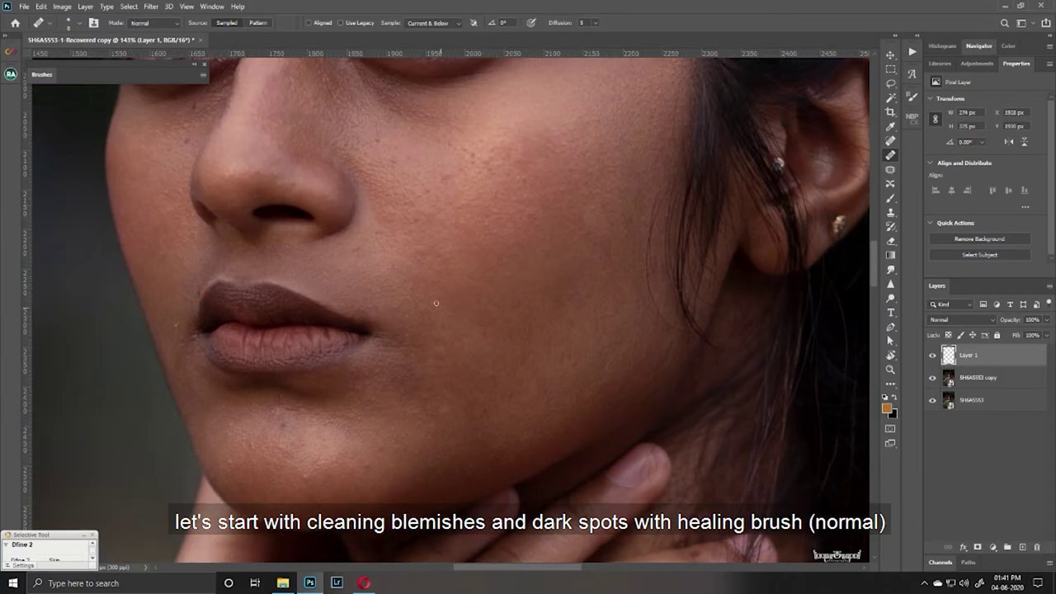
pyautogui.click(431, 342)
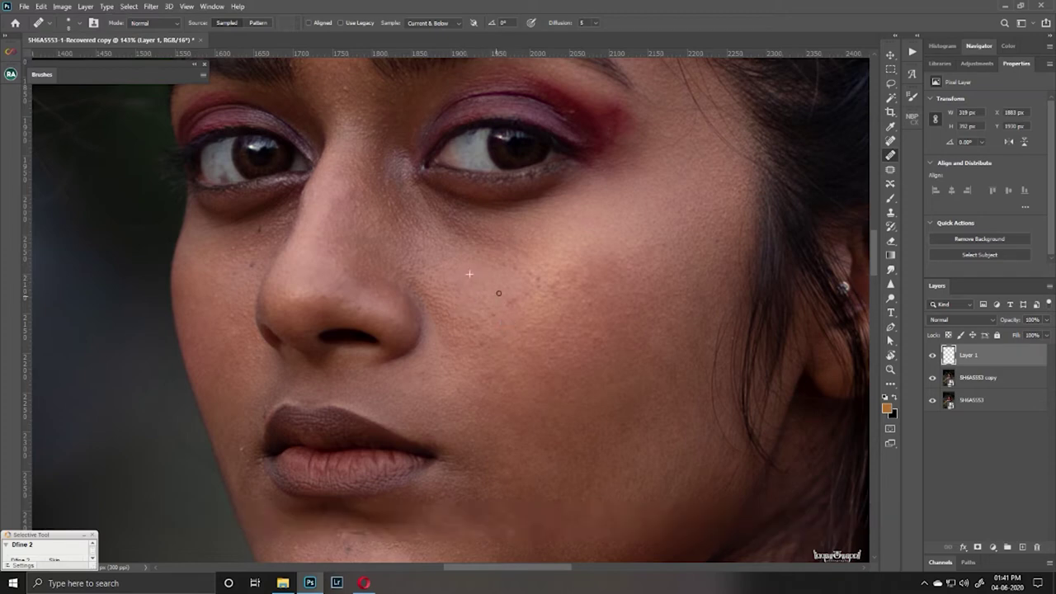
pyautogui.press('alt')
pyautogui.click(492, 337)
pyautogui.click(463, 342)
pyautogui.click(250, 265)
pyautogui.keyDown('alt'); pyautogui.click(262, 239); pyautogui.keyUp('alt')
pyautogui.moveTo(333, 134); pyautogui.dragTo(353, 282)
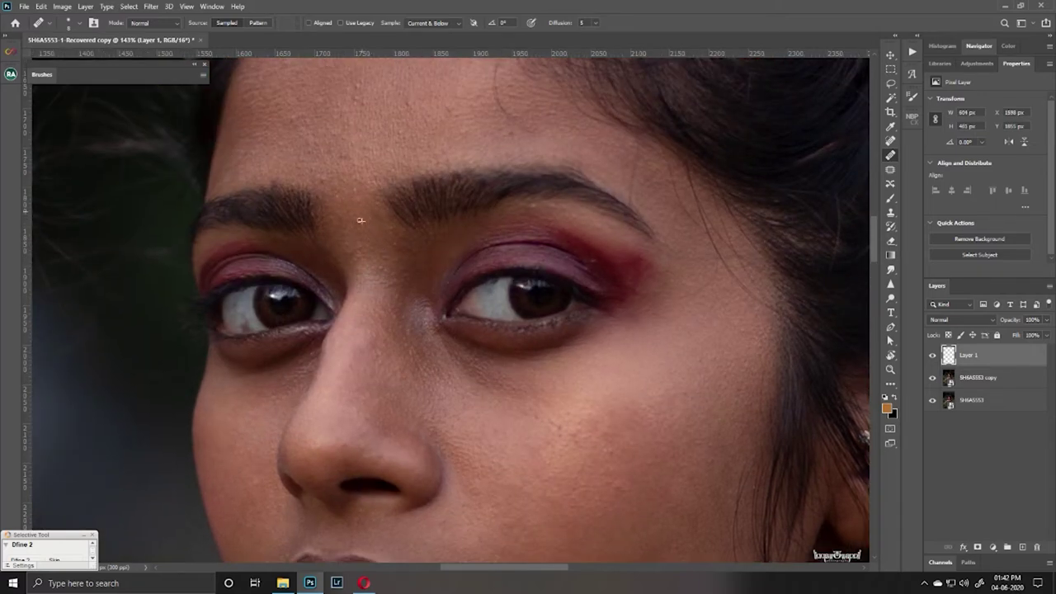
# - Heal a forehead spot and smooth the skin between the eyes
pyautogui.keyDown('alt'); pyautogui.click(644, 256); pyautogui.keyUp('alt')
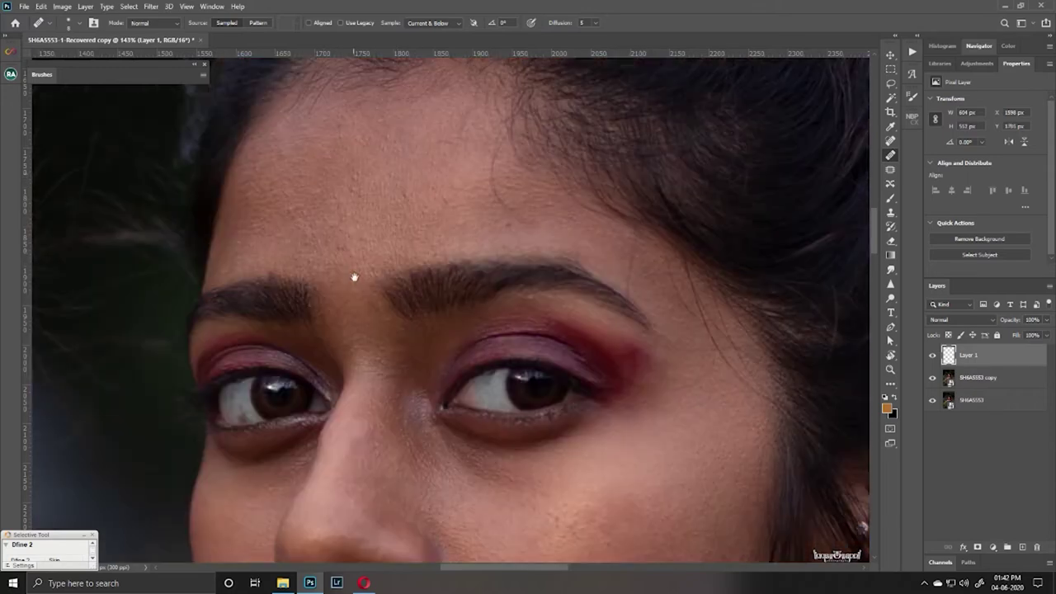
pyautogui.moveTo(341, 189); pyautogui.dragTo(357, 308)
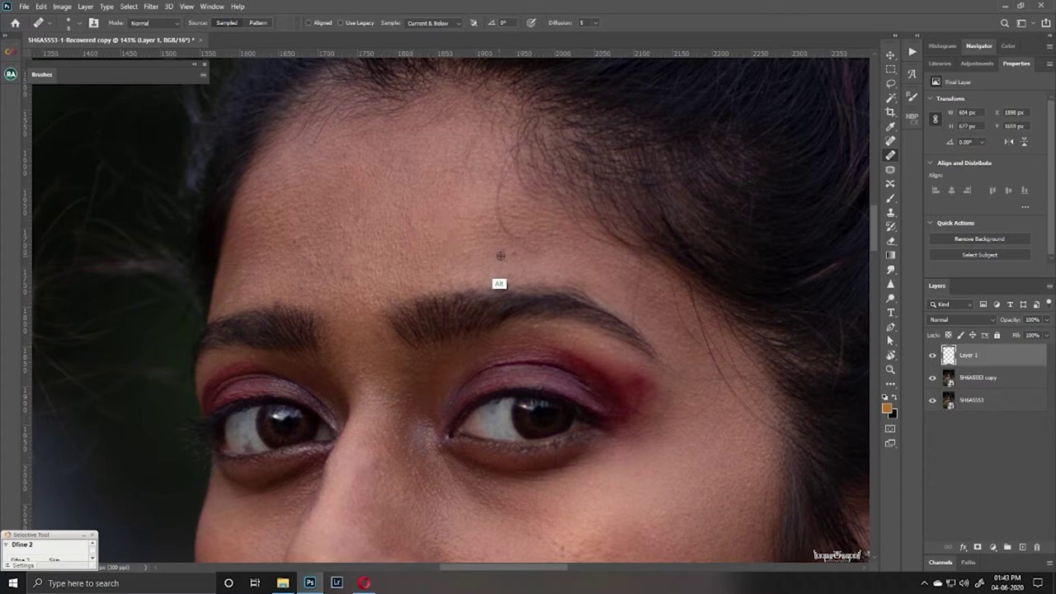
pyautogui.click(490, 175)
pyautogui.scroll(-5, 423, 180)
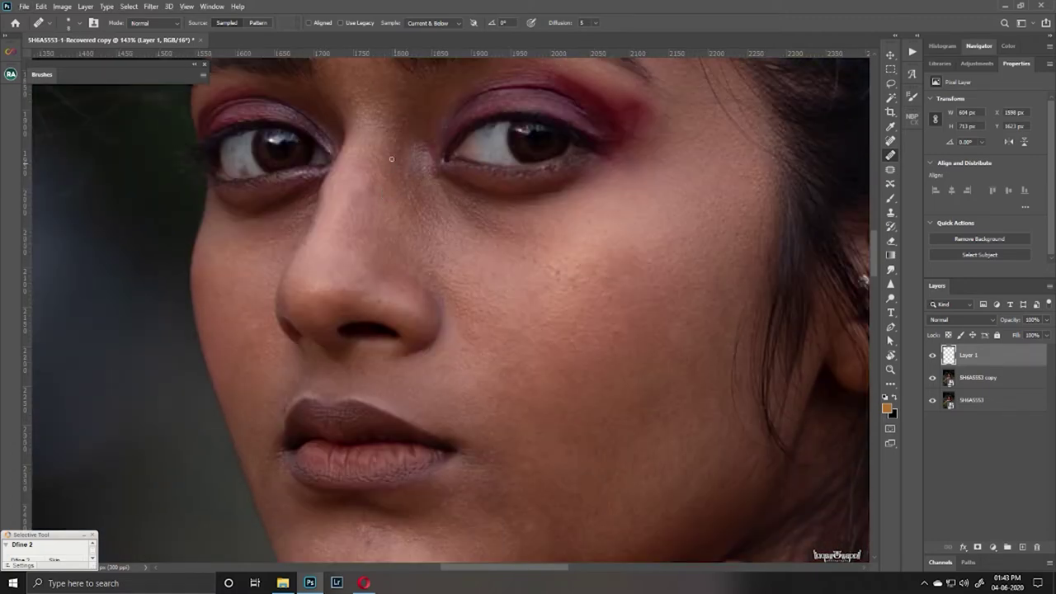
pyautogui.moveTo(397, 151); pyautogui.dragTo(380, 144)
# - Heal four small cheek spots and sample clean chin skin as the source
pyautogui.click(561, 261)
pyautogui.click(570, 281)
pyautogui.click(458, 275)
pyautogui.click(437, 249)
pyautogui.scroll(-3, 448, 391)
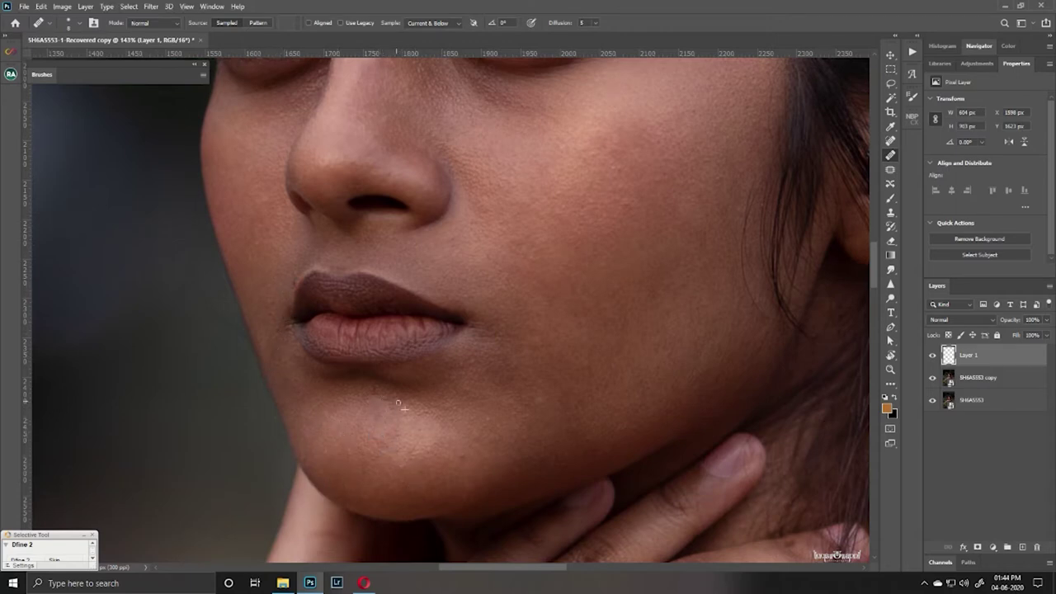
pyautogui.keyDown('alt'); pyautogui.click(470, 455); pyautogui.keyUp('alt')
# - With the Clone Stamp, clone smooth skin over the shoulder mark
pyautogui.moveTo(509, 429); pyautogui.dragTo(438, 452)
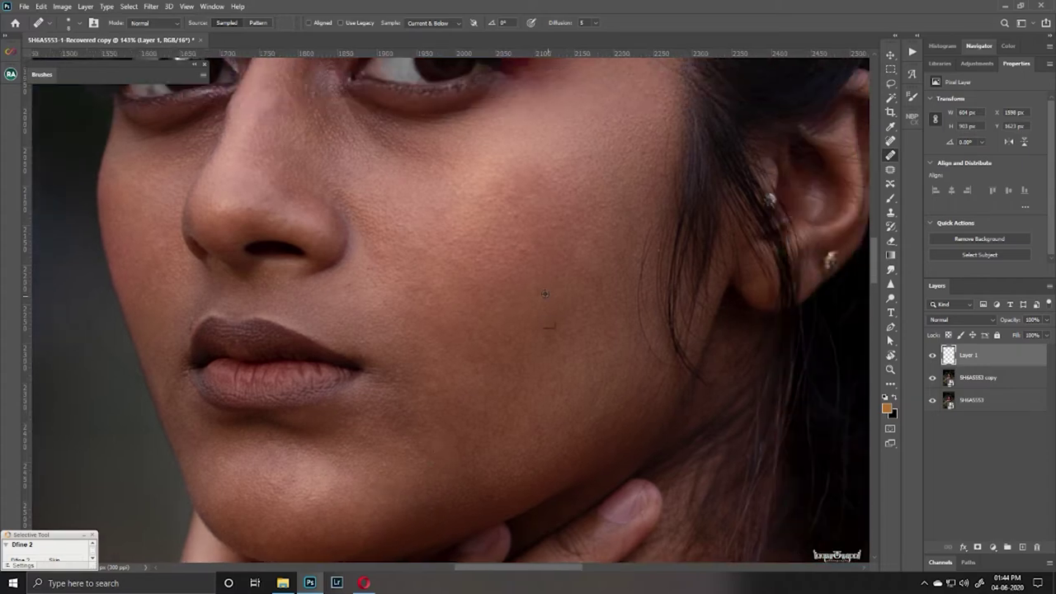
pyautogui.moveTo(575, 282); pyautogui.dragTo(499, 379)
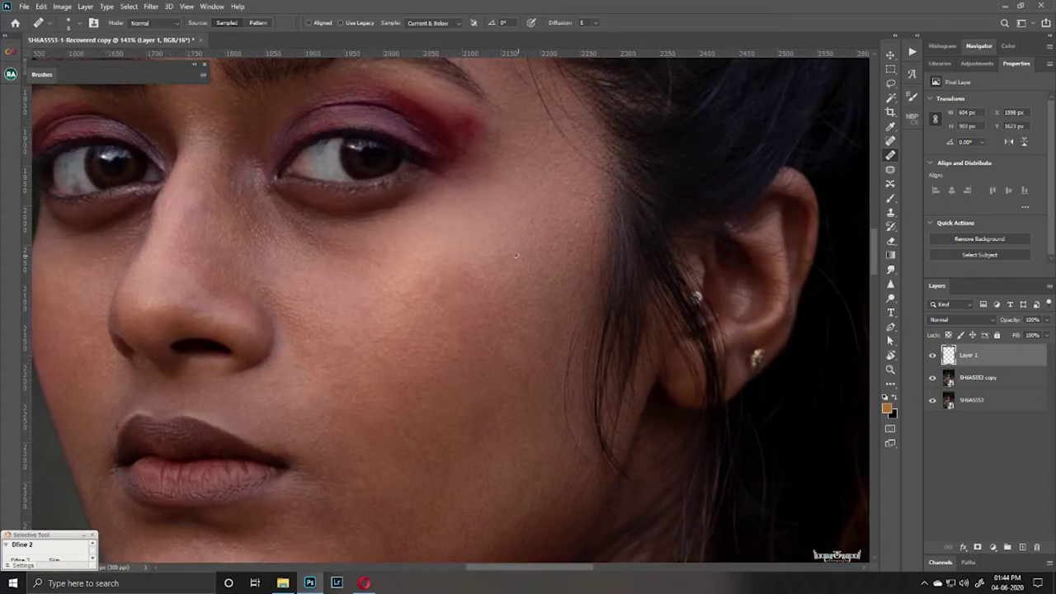
pyautogui.moveTo(499, 249); pyautogui.dragTo(429, 196)
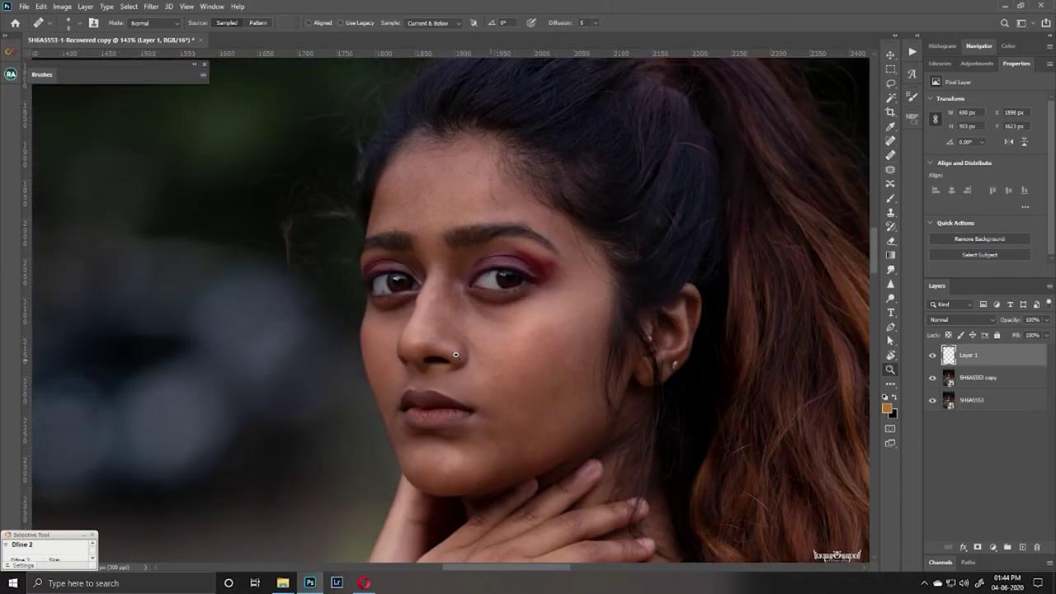
pyautogui.press('j')
pyautogui.scroll(-2, 403, 286)
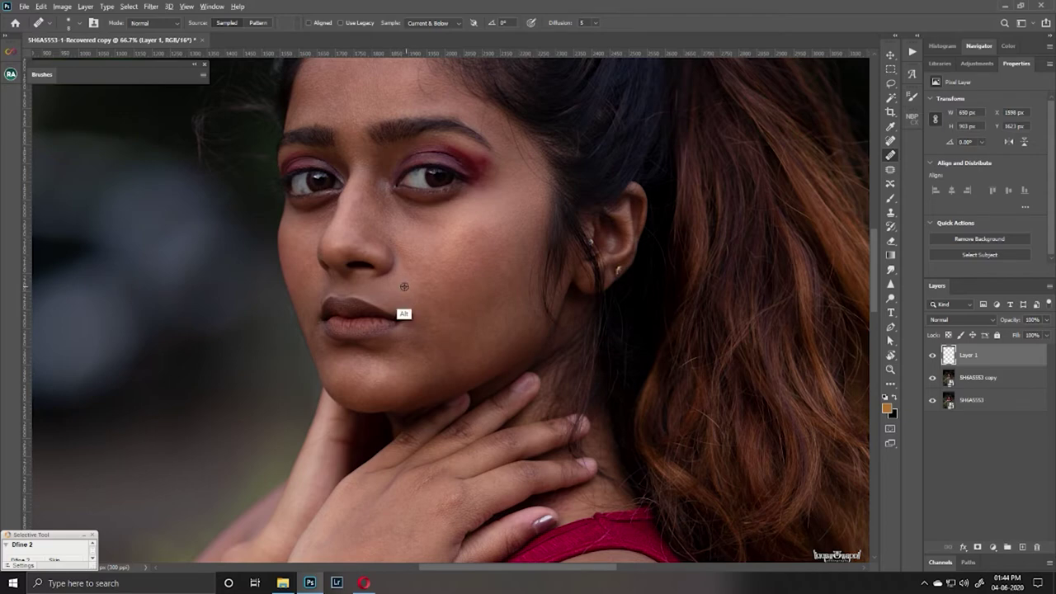
pyautogui.scroll(1, 404, 309)
pyautogui.moveTo(418, 538)
pyautogui.mouseDown()
pyautogui.moveTo(485, 242)
pyautogui.moveTo(422, 114)
pyautogui.mouseUp()
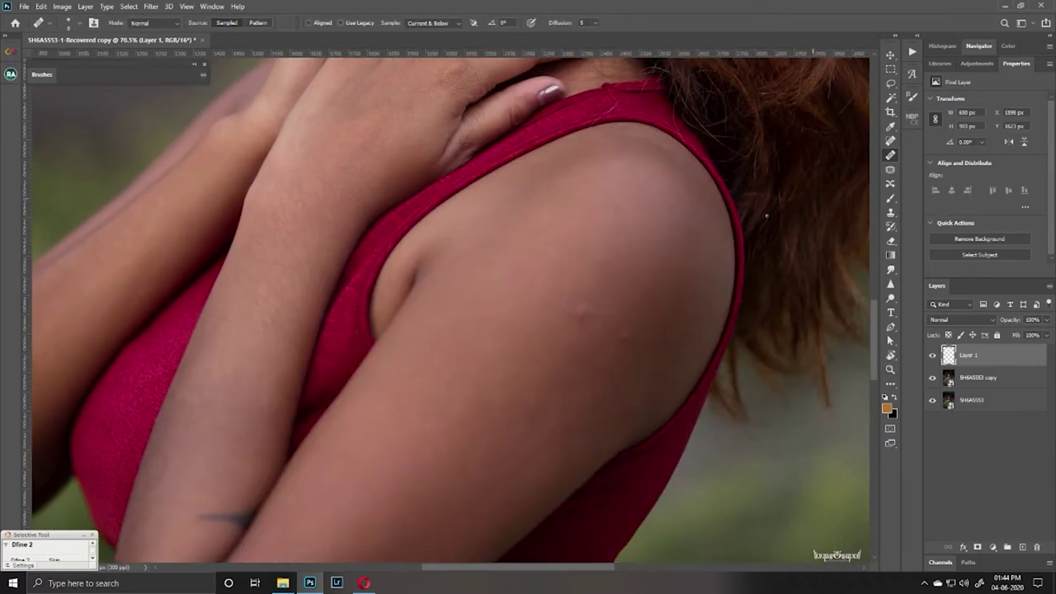
pyautogui.click(890, 212)
pyautogui.moveTo(594, 317); pyautogui.dragTo(598, 295)
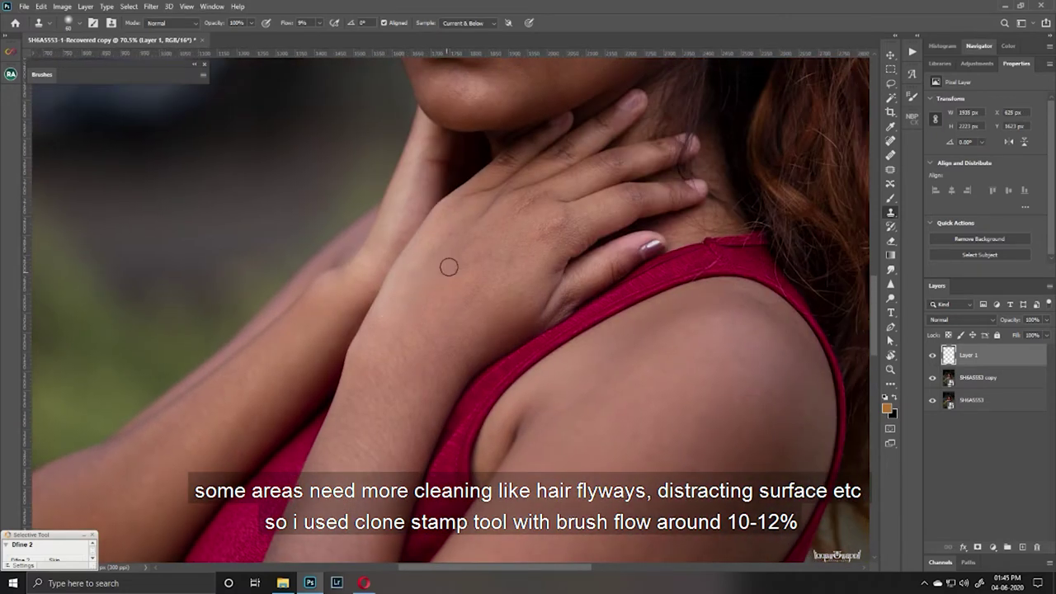
# - Clone over uneven hand skin, then sample cheek skin as the new source
pyautogui.moveTo(483, 278); pyautogui.dragTo(513, 266)
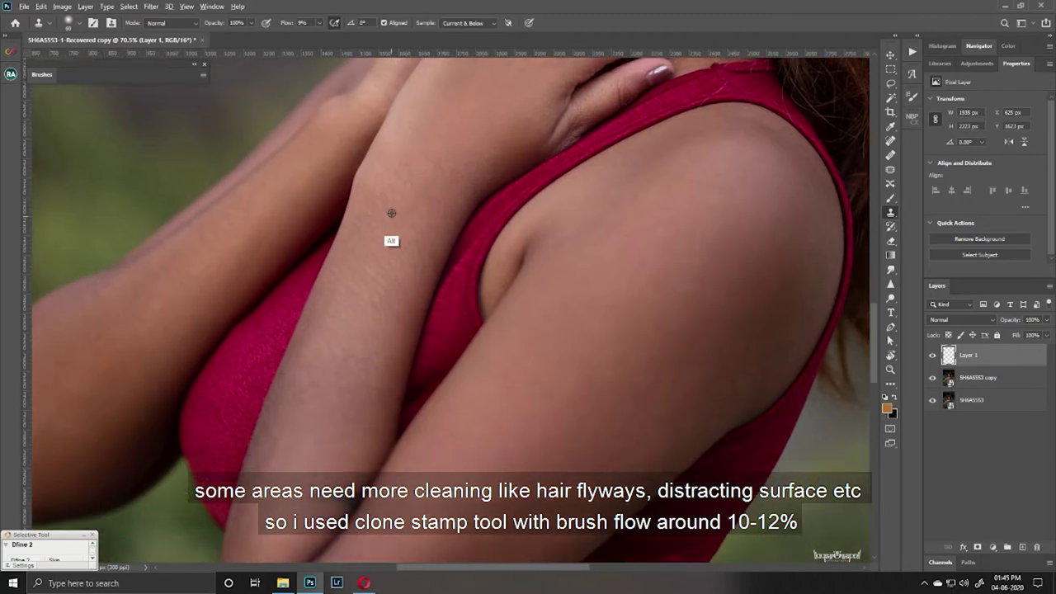
pyautogui.press('z')
pyautogui.keyDown('alt'); pyautogui.click(343, 306); pyautogui.keyUp('alt')
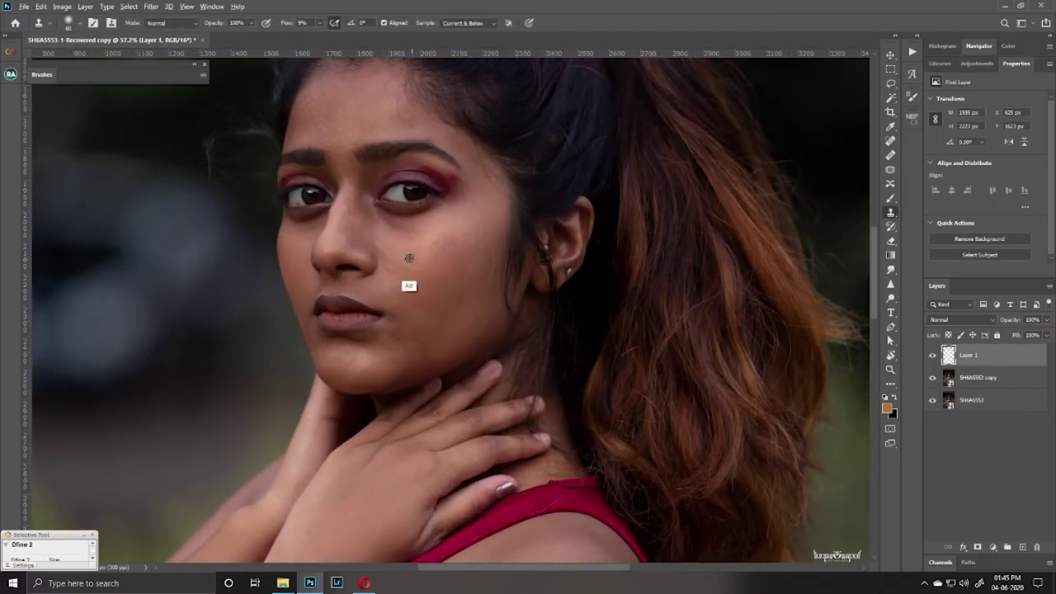
pyautogui.keyDown('alt'); pyautogui.click(409, 258); pyautogui.keyUp('alt')
# - Clone away a stray hair flyaway near the top of the head
pyautogui.moveTo(527, 224); pyautogui.dragTo(560, 294)
pyautogui.scroll(2, 544, 297)
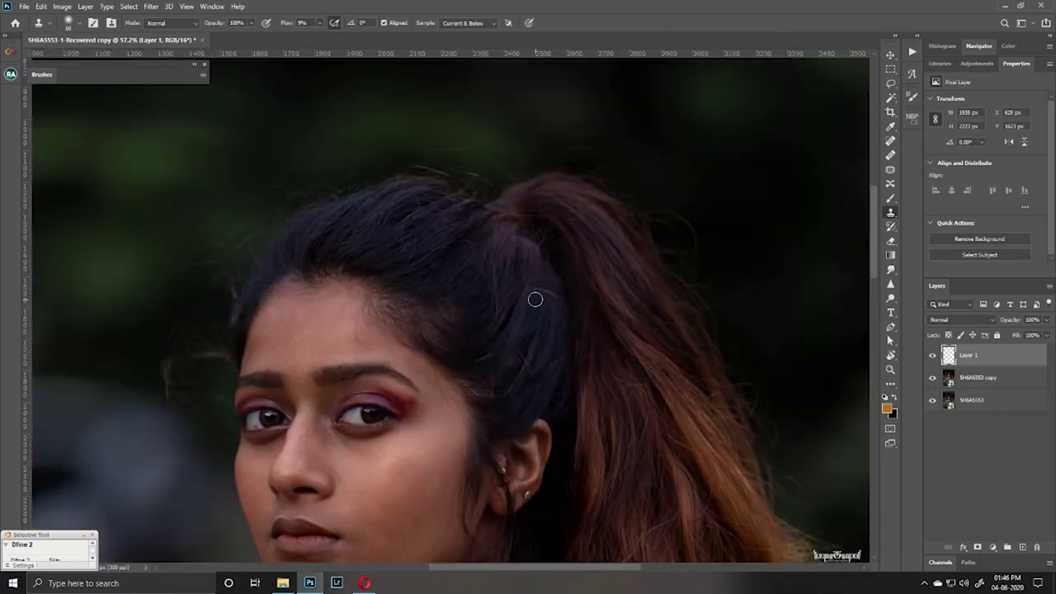
pyautogui.scroll(3, 536, 306)
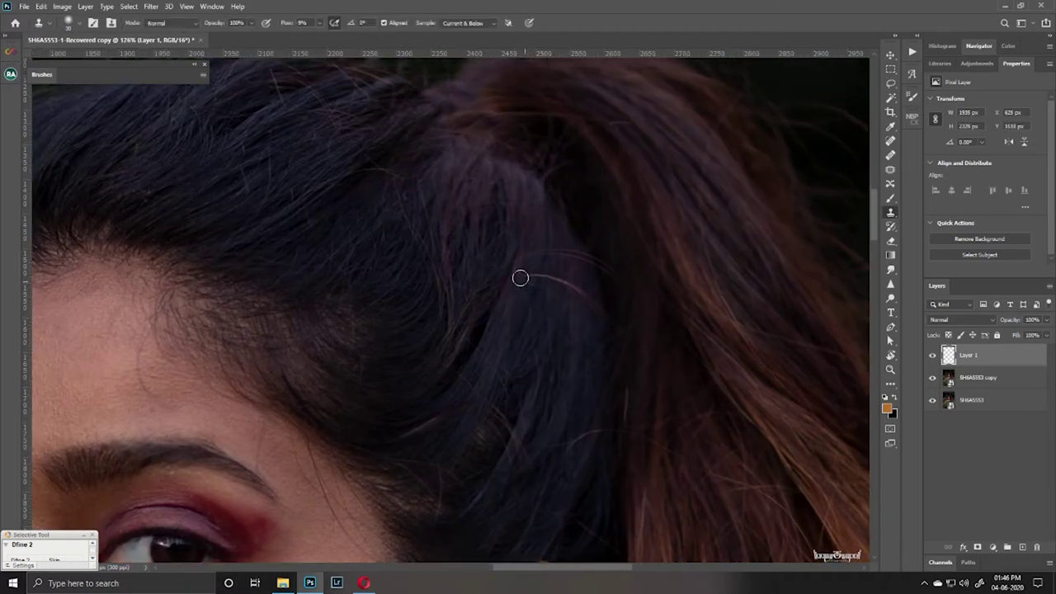
pyautogui.scroll(-1, 550, 302)
pyautogui.scroll(1, 550, 300)
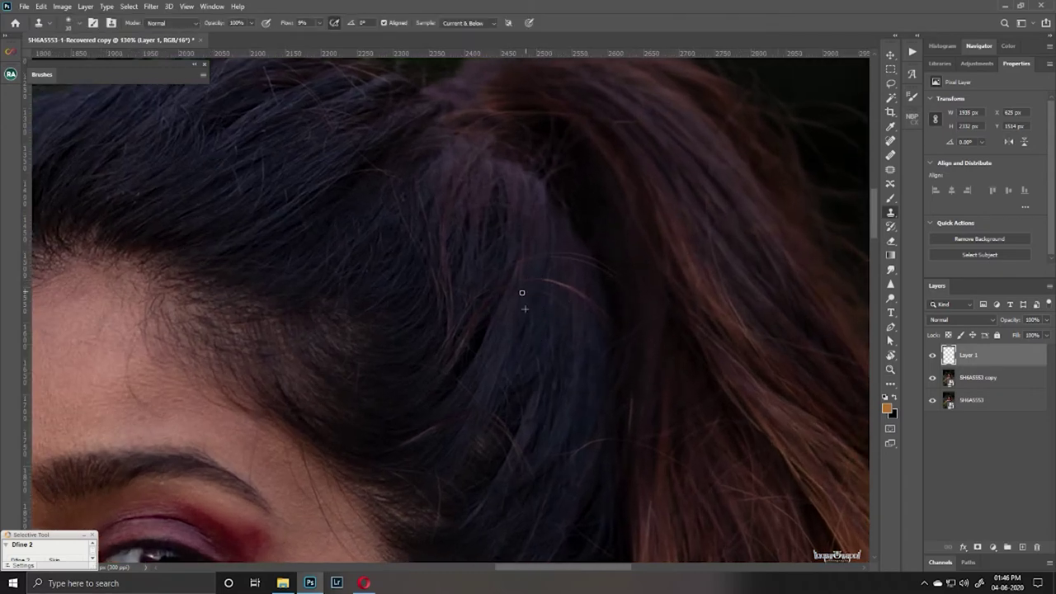
pyautogui.moveTo(553, 281)
pyautogui.mouseDown()
pyautogui.moveTo(590, 309)
pyautogui.moveTo(566, 297)
pyautogui.mouseUp()
pyautogui.scroll(-1, 578, 342)
# - Clone over a spot in the hair and a blemish on the forehead
pyautogui.scroll(-1, 565, 363)
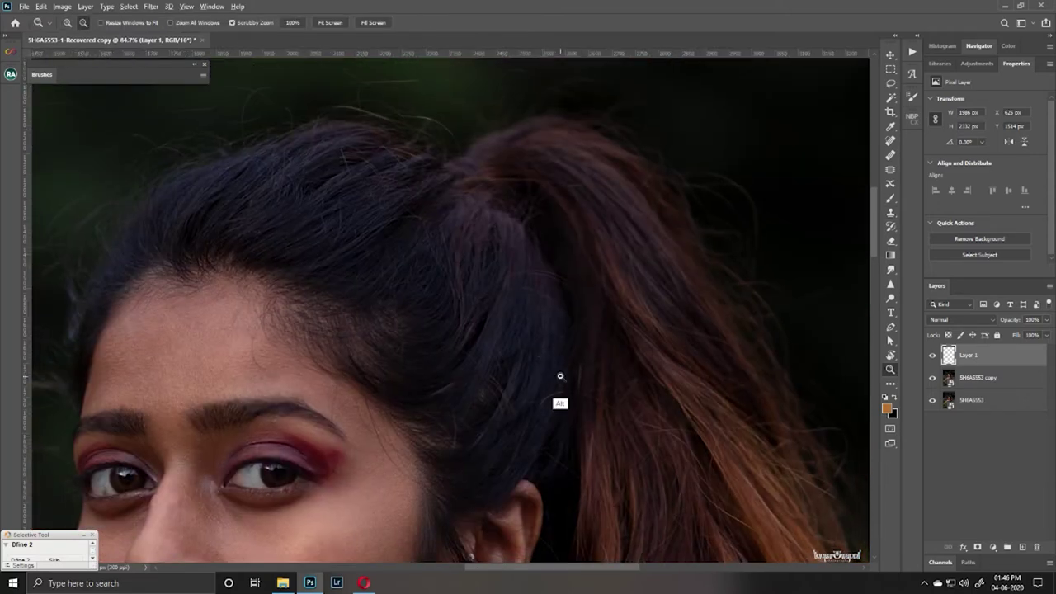
pyautogui.scroll(-1, 561, 373)
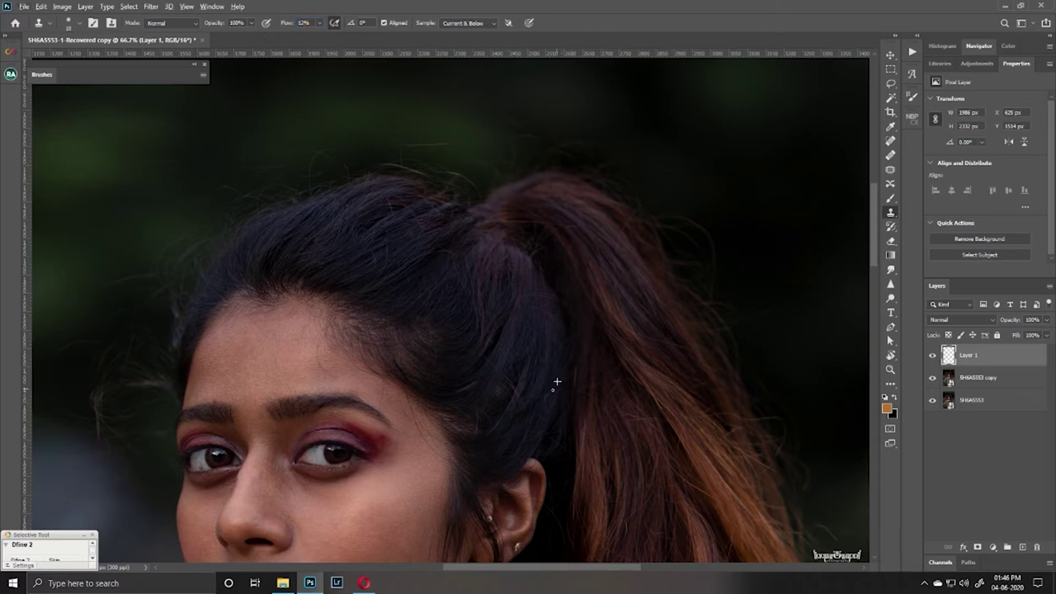
pyautogui.scroll(2, 426, 330)
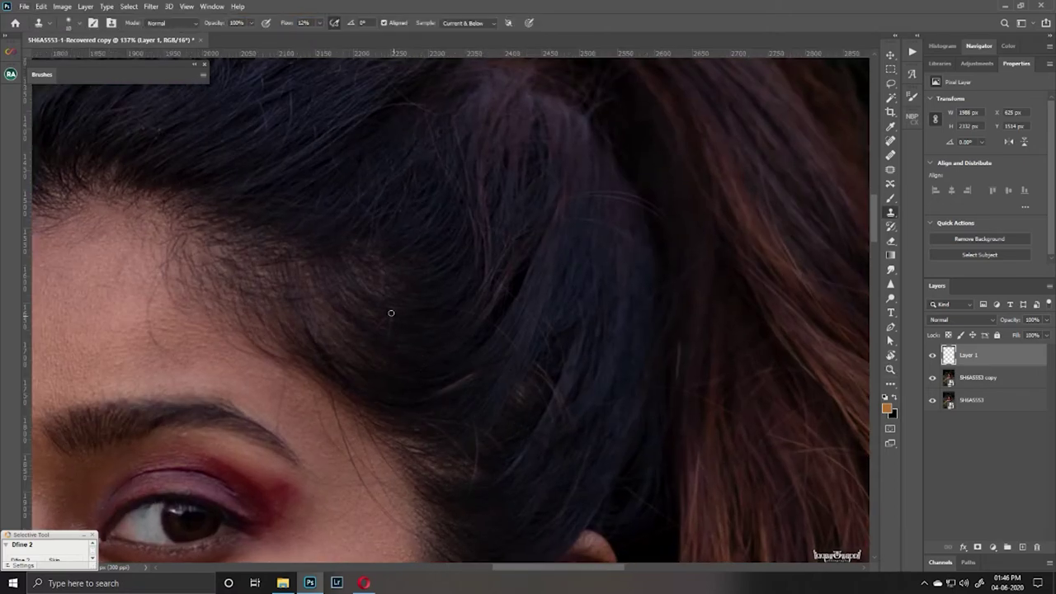
pyautogui.keyDown('alt'); pyautogui.click(404, 321); pyautogui.keyUp('alt')
pyautogui.scroll(-3, 395, 250)
pyautogui.scroll(2, 188, 240)
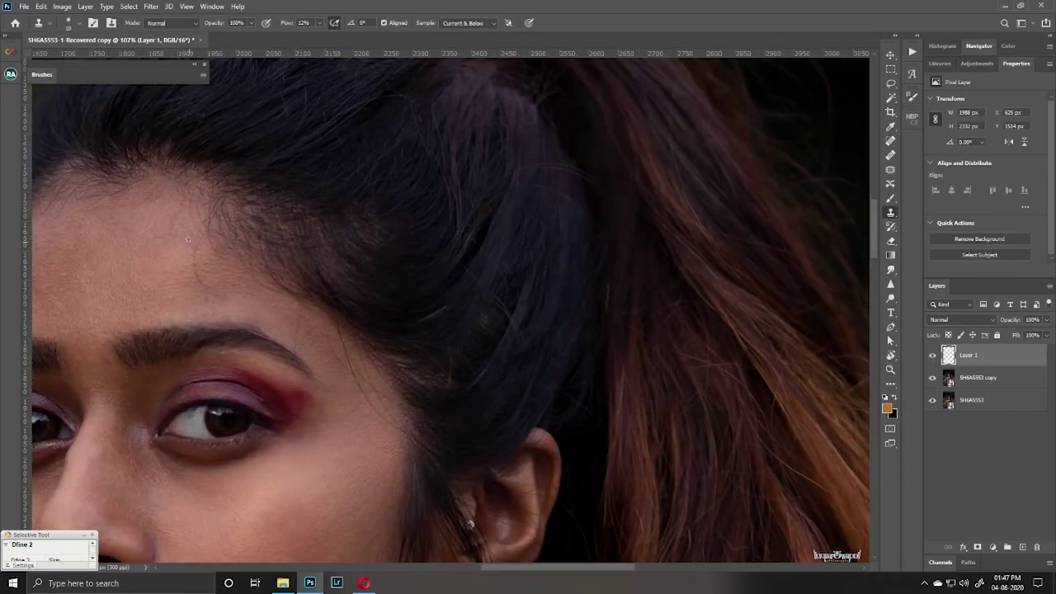
pyautogui.keyDown('alt'); pyautogui.click(207, 268); pyautogui.keyUp('alt')
# - Clone over the eyelid edge and the skin between the brows from nearby sources
pyautogui.moveTo(422, 350)
pyautogui.mouseDown()
pyautogui.moveTo(490, 153)
pyautogui.moveTo(480, 188)
pyautogui.mouseUp()
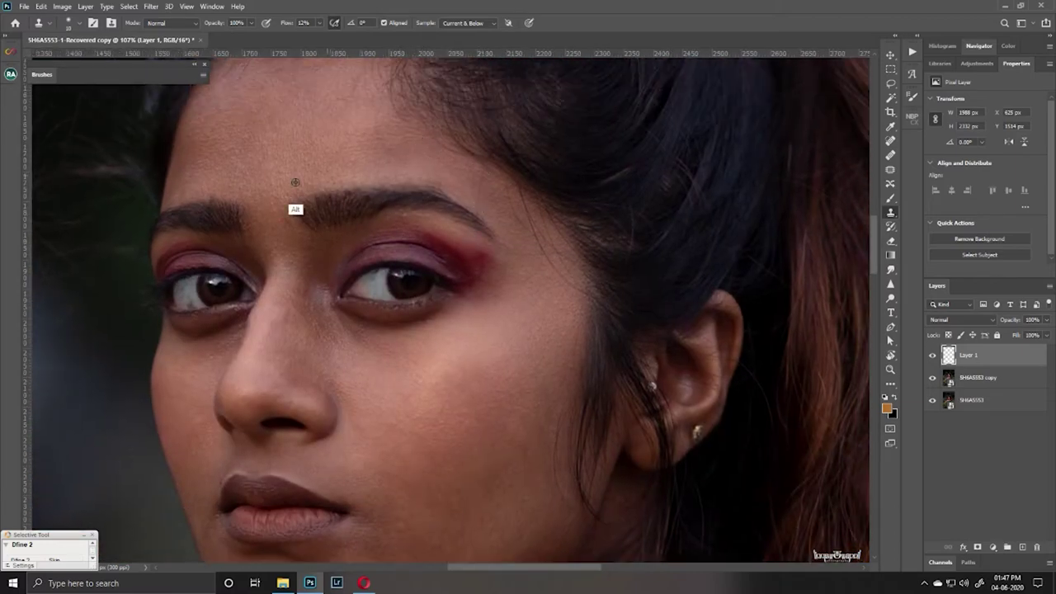
pyautogui.scroll(-2, 448, 361)
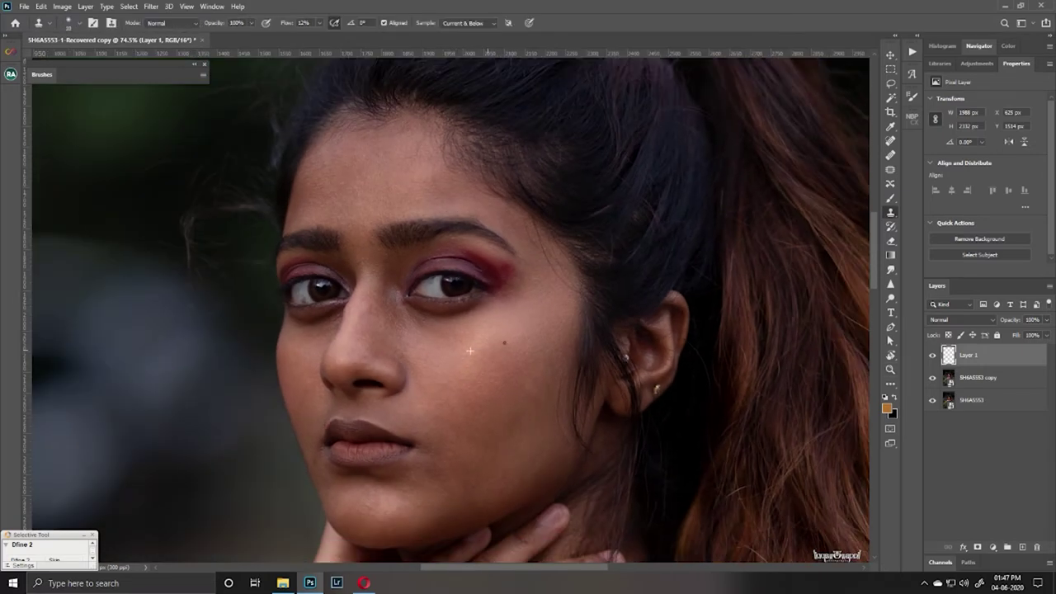
pyautogui.scroll(2, 449, 233)
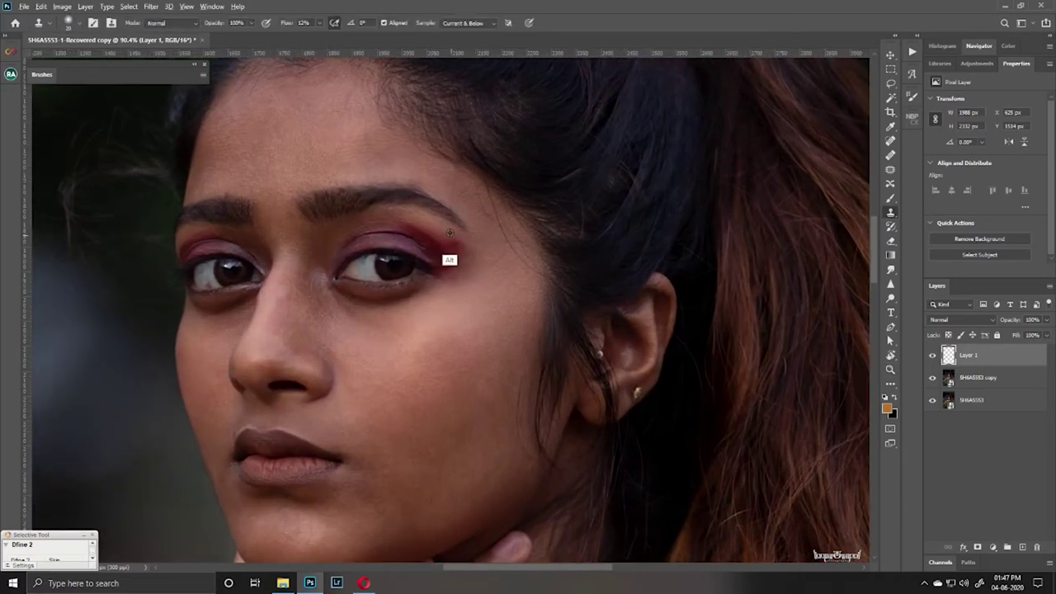
pyautogui.keyDown('alt'); pyautogui.click(449, 233); pyautogui.keyUp('alt')
pyautogui.click(455, 236)
pyautogui.click(329, 228)
pyautogui.keyDown('alt'); pyautogui.click(335, 226); pyautogui.keyUp('alt')
pyautogui.scroll(-5, 317, 347)
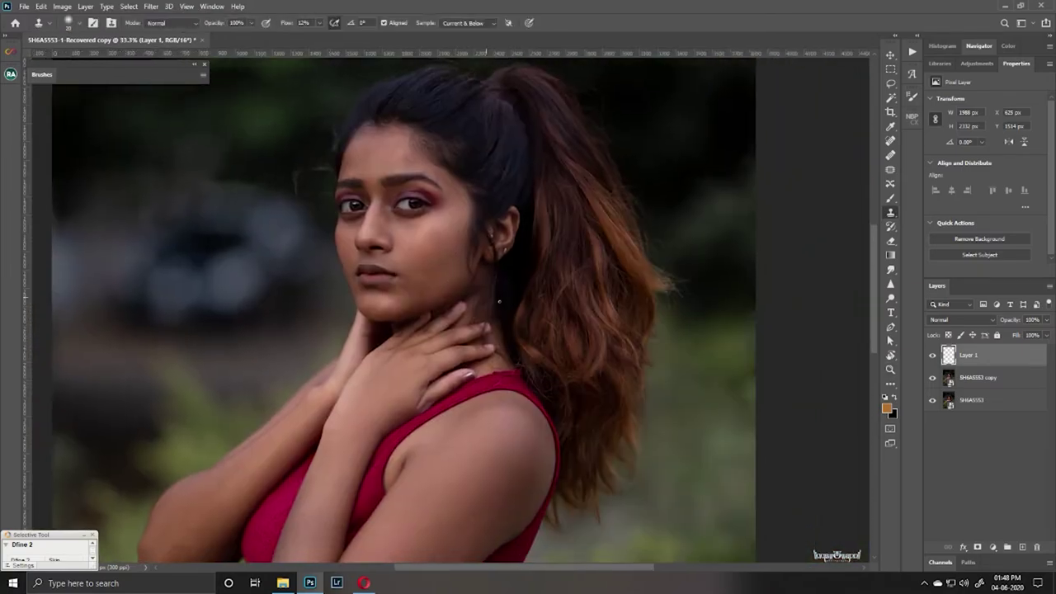
pyautogui.scroll(5, 508, 305)
# - Clone away loose stray hair strands using hair-sampled sources
pyautogui.moveTo(508, 306); pyautogui.dragTo(498, 308)
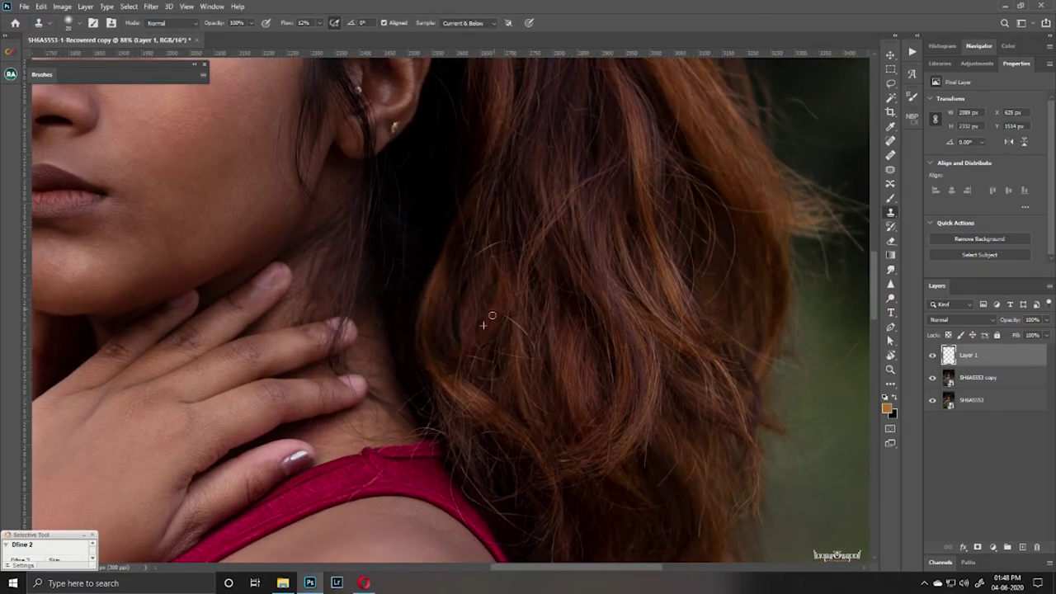
pyautogui.keyDown('alt'); pyautogui.click(516, 340); pyautogui.keyUp('alt')
pyautogui.click(510, 325)
pyautogui.moveTo(515, 338); pyautogui.dragTo(520, 354)
pyautogui.scroll(2, 525, 270)
pyautogui.moveTo(497, 318); pyautogui.dragTo(489, 323)
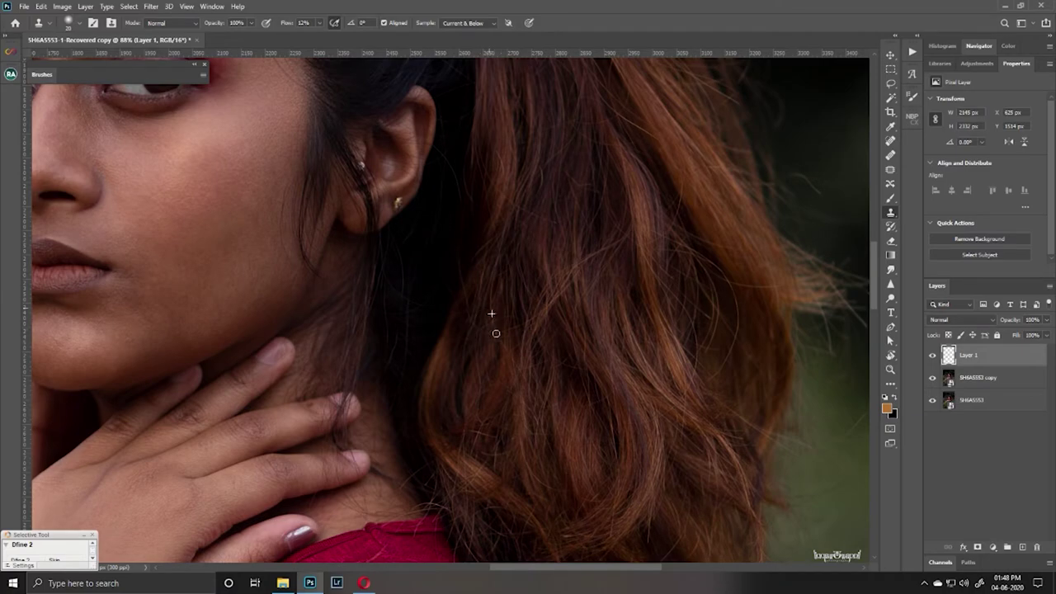
# - Zoom back in on the face and add an empty Layer 2 above Layer 1
pyautogui.hotkey('ctrl', '0')
pyautogui.press('z')
pyautogui.moveTo(323, 292)
pyautogui.mouseDown()
pyautogui.moveTo(349, 317)
pyautogui.moveTo(354, 290)
pyautogui.mouseUp()
pyautogui.press('s')
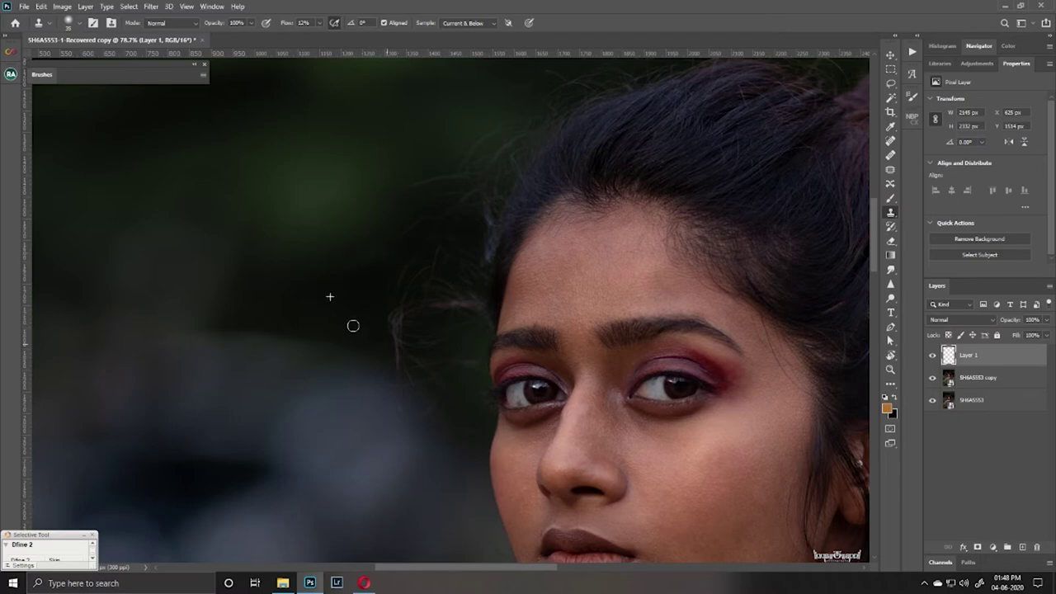
pyautogui.scroll(-3, 385, 318)
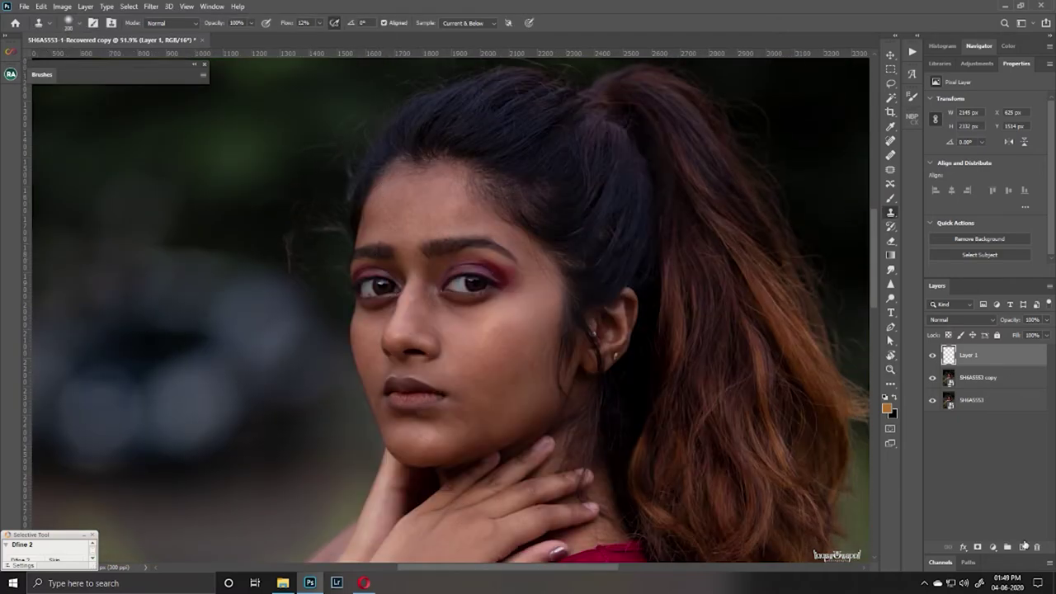
pyautogui.click(1022, 547)
# - Blend the dark background beside the head with an enlarged Mixer Brush
pyautogui.click(891, 385)
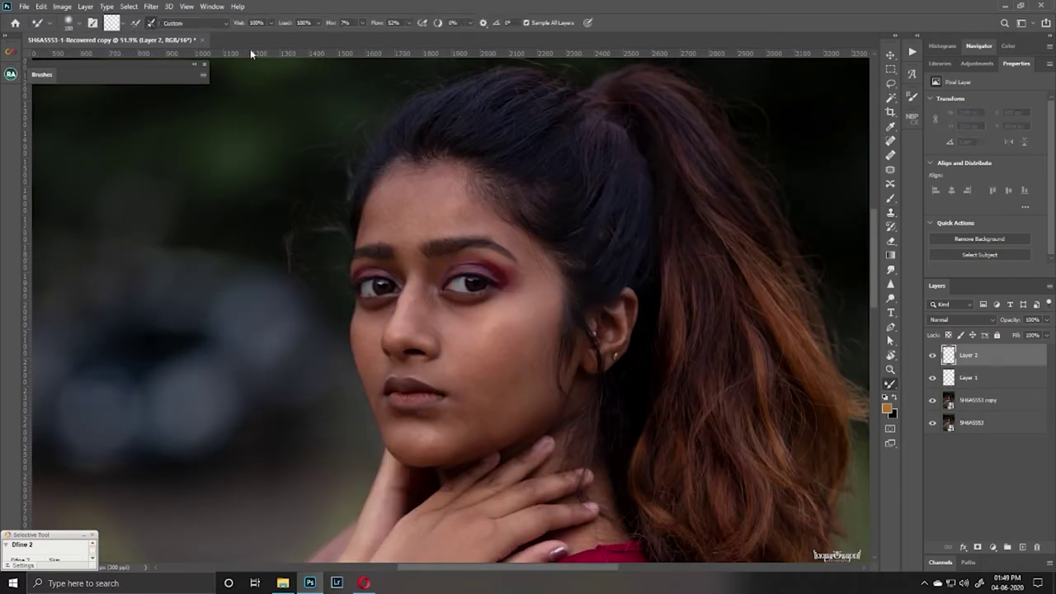
pyautogui.hotkey('ctrl', '-')
pyautogui.hotkey('ctrl', '-')
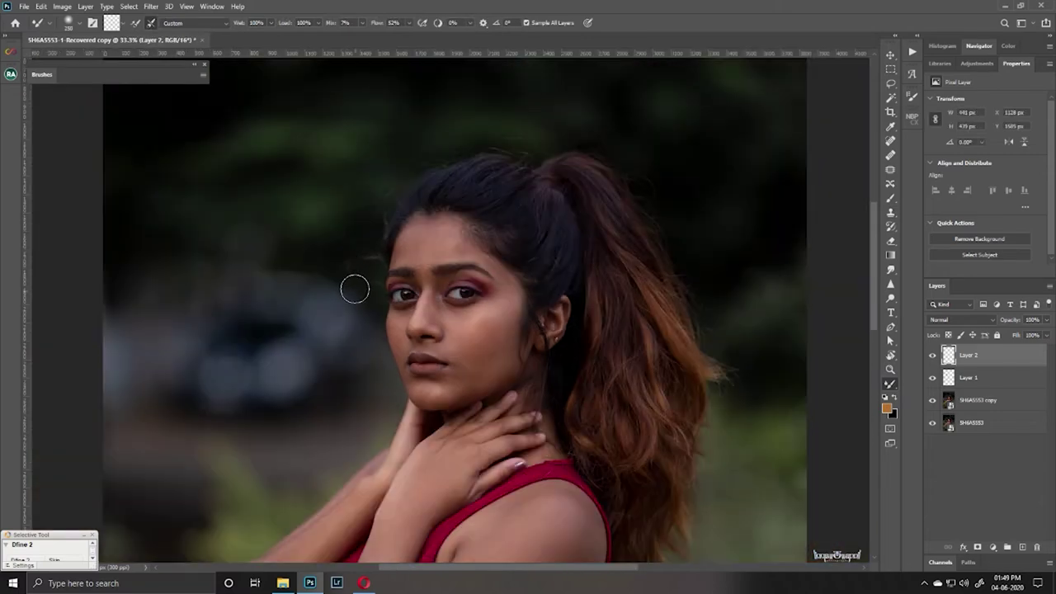
pyautogui.moveTo(366, 208)
pyautogui.mouseDown()
pyautogui.moveTo(363, 275)
pyautogui.moveTo(368, 170)
pyautogui.mouseUp()
pyautogui.hotkey('ctrl', '+')
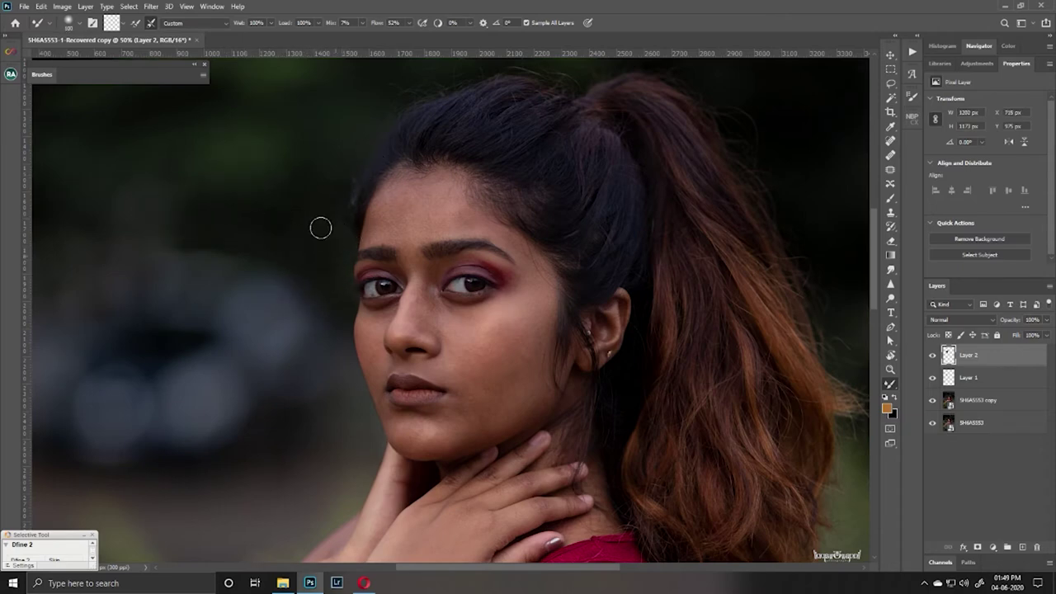
pyautogui.scroll(3, 340, 199)
pyautogui.scroll(2, 363, 218)
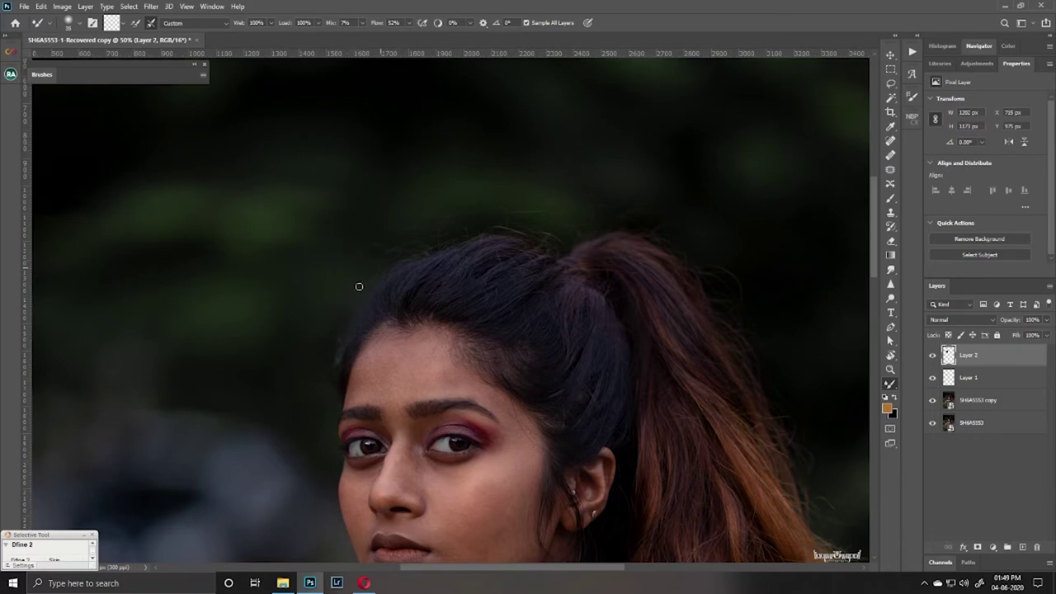
pyautogui.press(']')
pyautogui.press(']')
pyautogui.press(']')
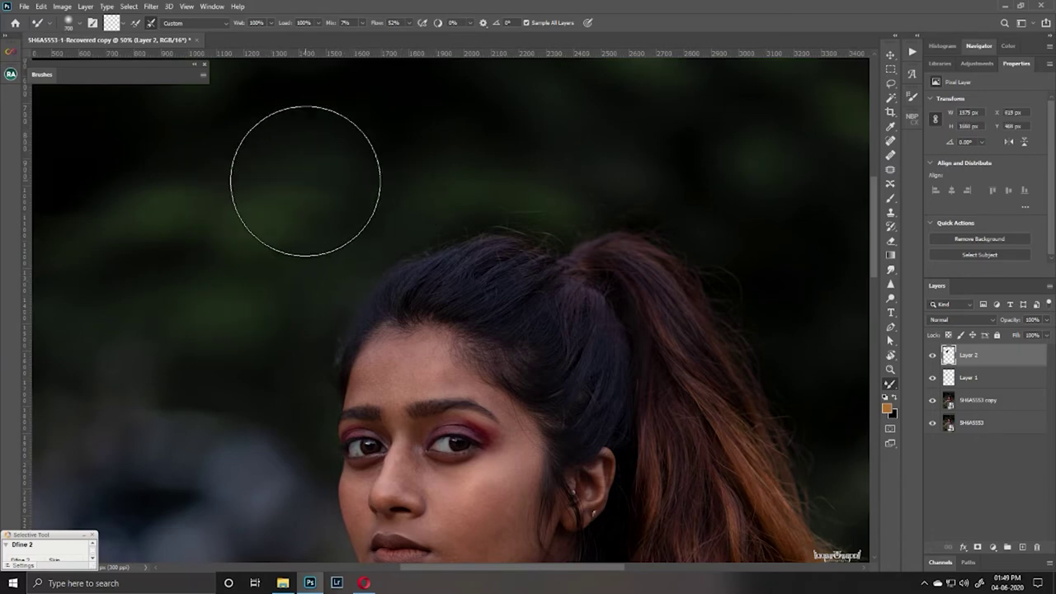
pyautogui.hotkey('ctrl', '-')
pyautogui.hotkey('ctrl', '-')
pyautogui.hotkey('ctrl', '+')
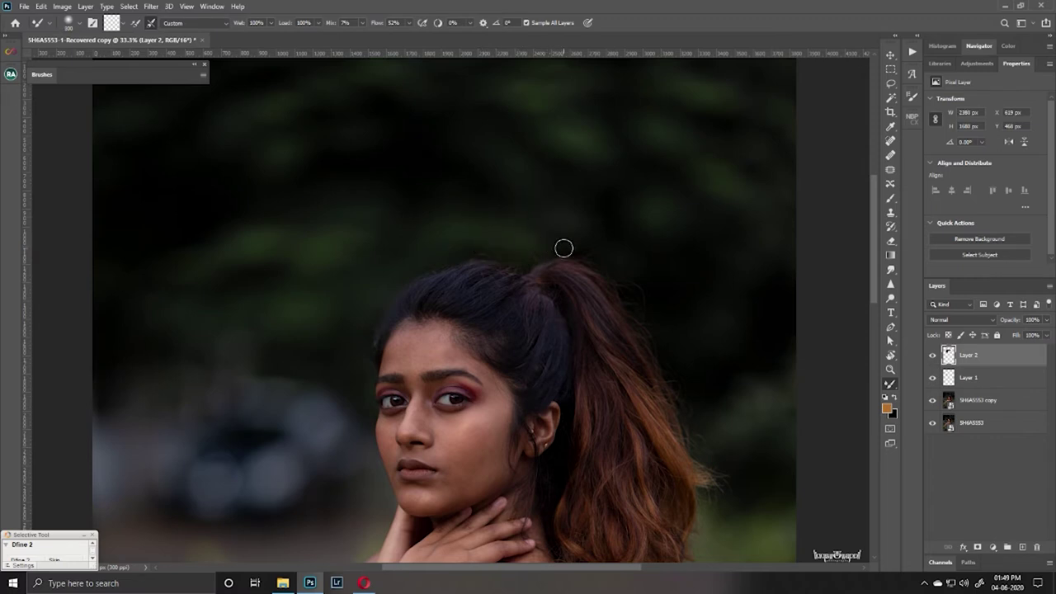
# - Clone dark background over the top of the hair and its stray hairs
pyautogui.click(889, 213)
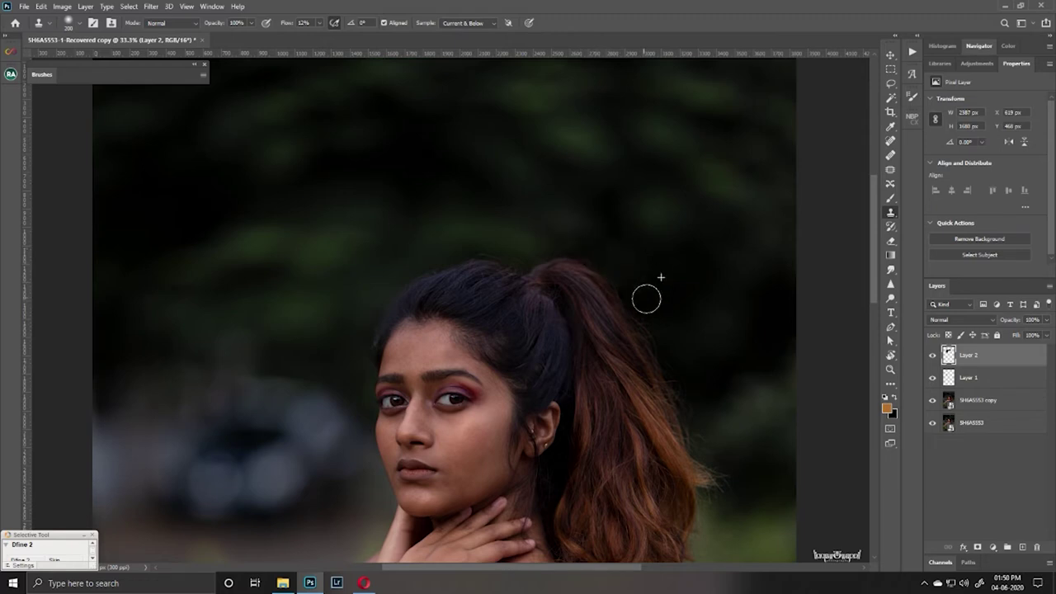
pyautogui.moveTo(645, 297)
pyautogui.mouseDown()
pyautogui.moveTo(676, 318)
pyautogui.moveTo(667, 321)
pyautogui.moveTo(695, 420)
pyautogui.moveTo(708, 379)
pyautogui.mouseUp()
pyautogui.keyDown('alt'); pyautogui.click(715, 285); pyautogui.keyUp('alt')
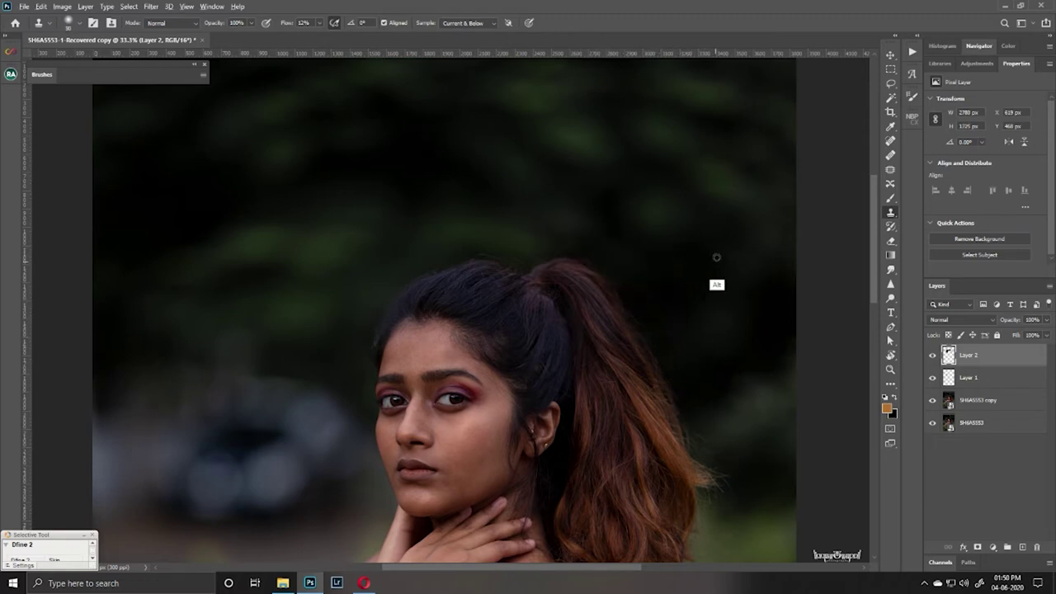
pyautogui.moveTo(622, 276); pyautogui.dragTo(617, 275)
pyautogui.keyDown('alt'); pyautogui.click(482, 236); pyautogui.keyUp('alt')
pyautogui.moveTo(481, 264); pyautogui.dragTo(517, 265)
# - Review the whole photo and merge the retouch layers into Layer 2
pyautogui.press('b')
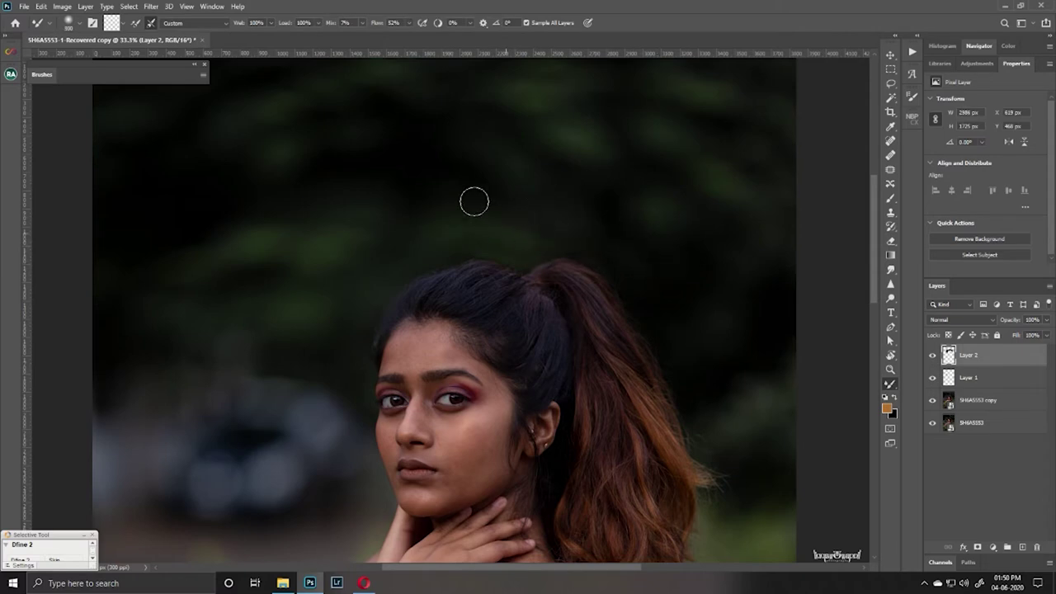
pyautogui.moveTo(475, 202); pyautogui.dragTo(667, 255)
pyautogui.moveTo(583, 148); pyautogui.dragTo(584, 175)
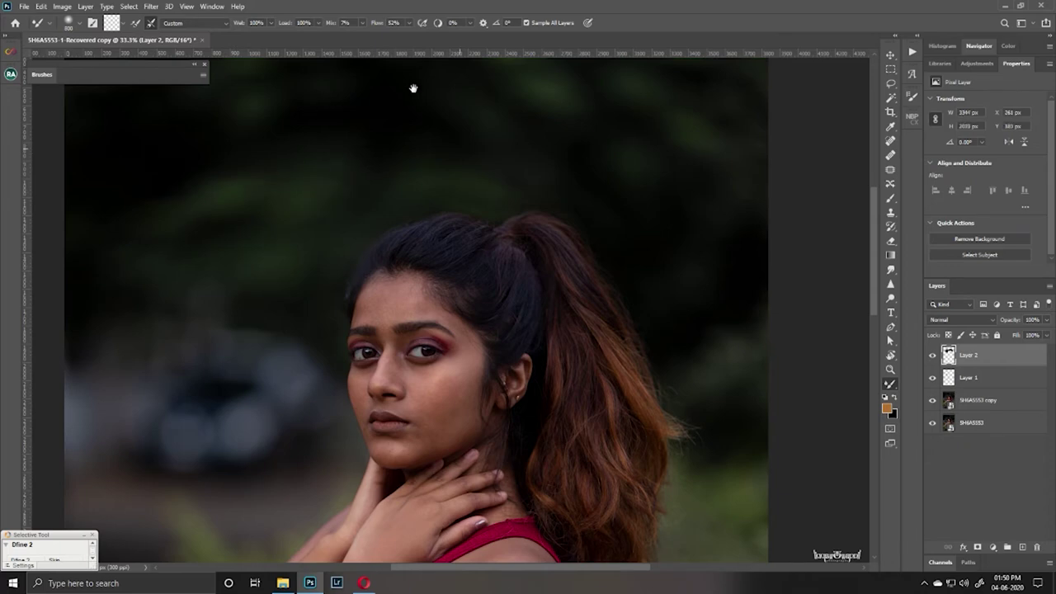
pyautogui.moveTo(269, 435); pyautogui.dragTo(260, 349)
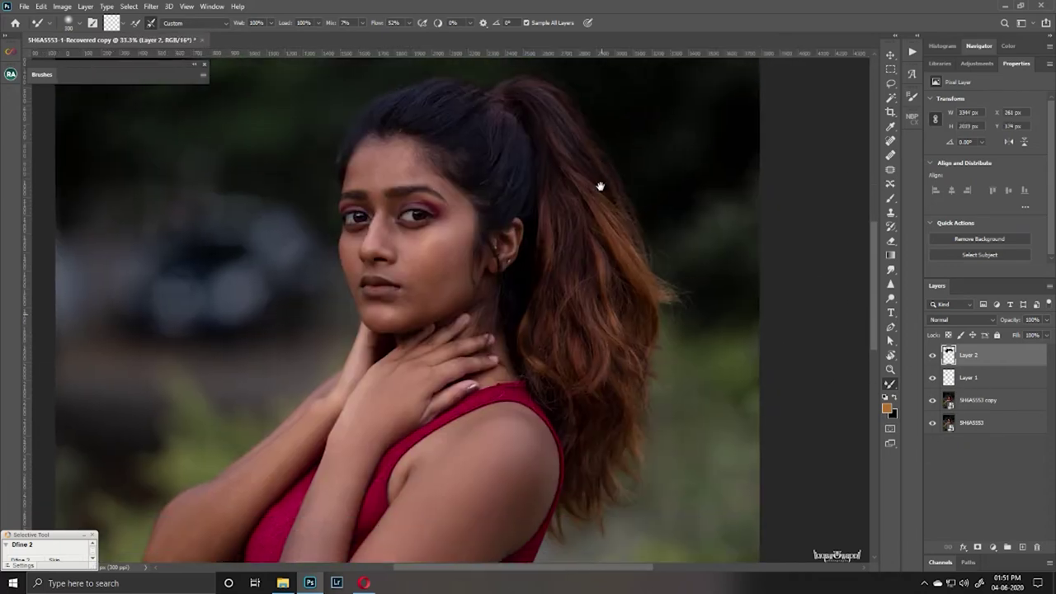
pyautogui.keyDown('shift'); pyautogui.click(973, 399); pyautogui.keyUp('shift')
pyautogui.hotkey('ctrl', 'e')
# - Run the Frequency 16 bit action and set its Gaussian Blur radius
pyautogui.click(911, 51)
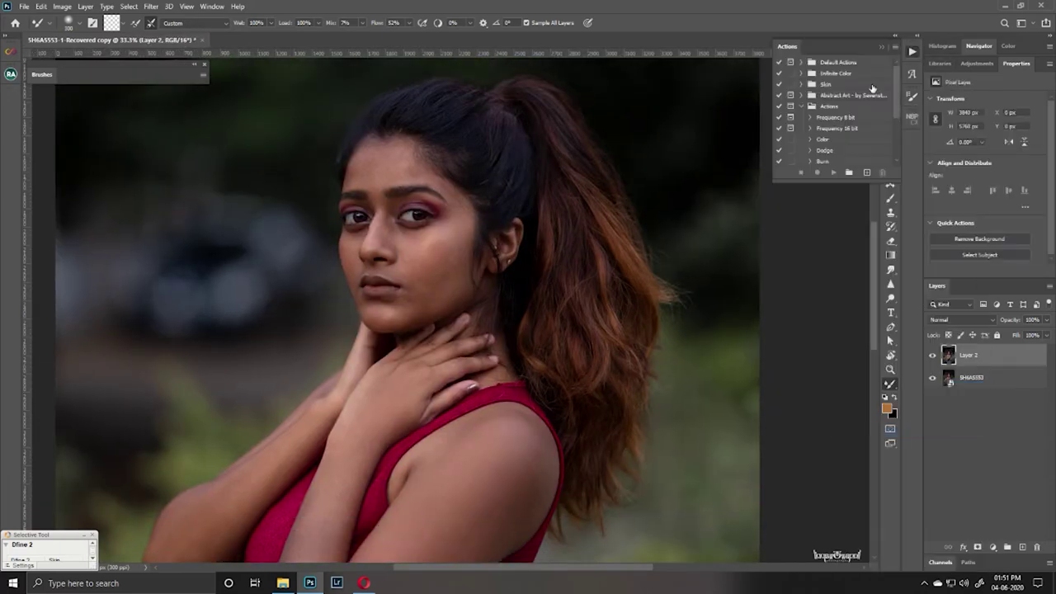
pyautogui.click(837, 129)
pyautogui.click(833, 171)
pyautogui.click(429, 241)
pyautogui.moveTo(229, 332); pyautogui.dragTo(245, 332)
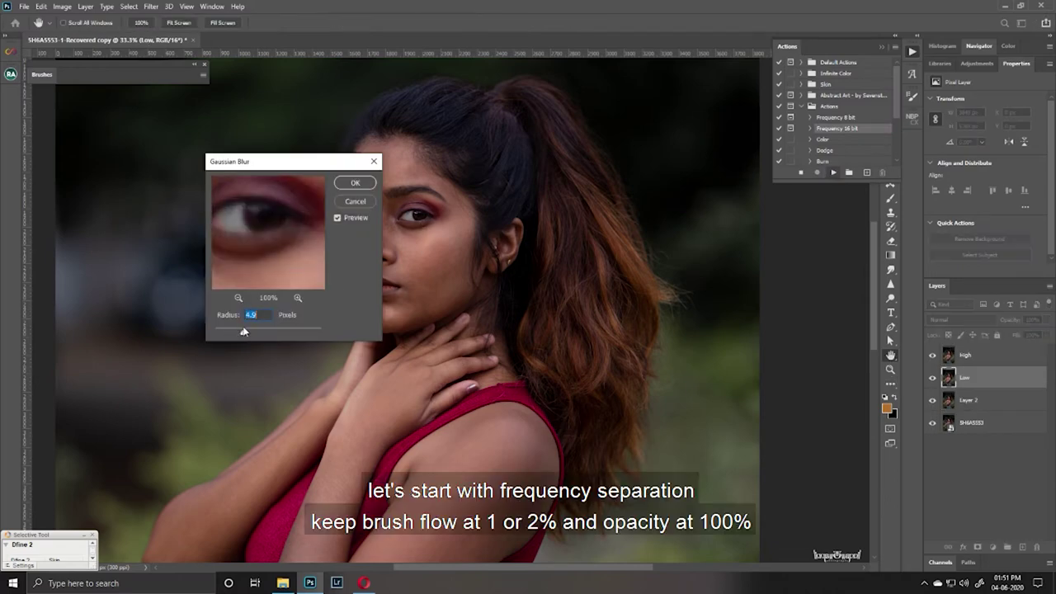
pyautogui.click(239, 298)
pyautogui.write('8')
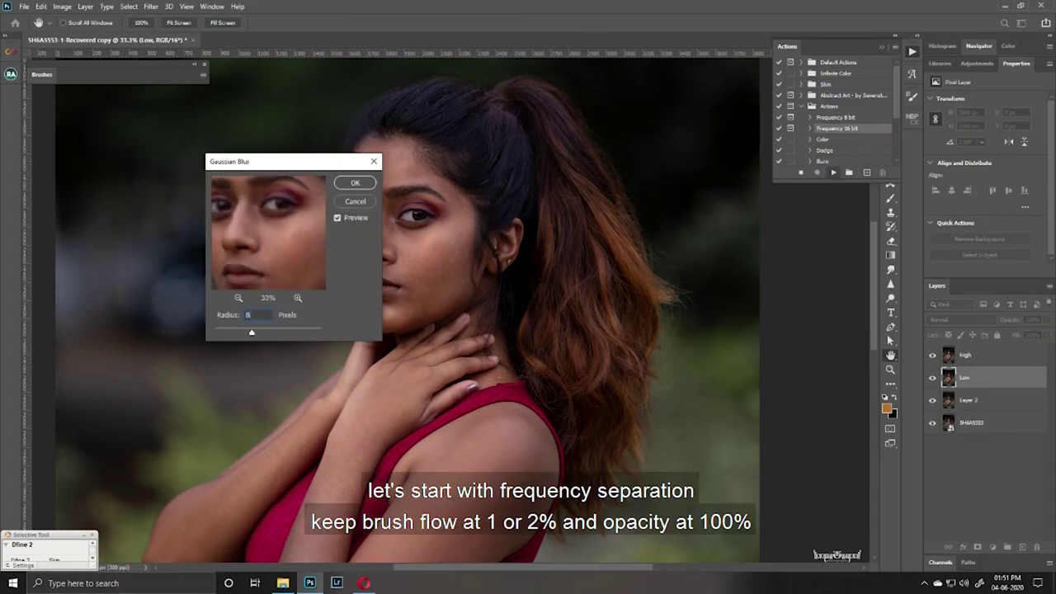
pyautogui.press('Return')
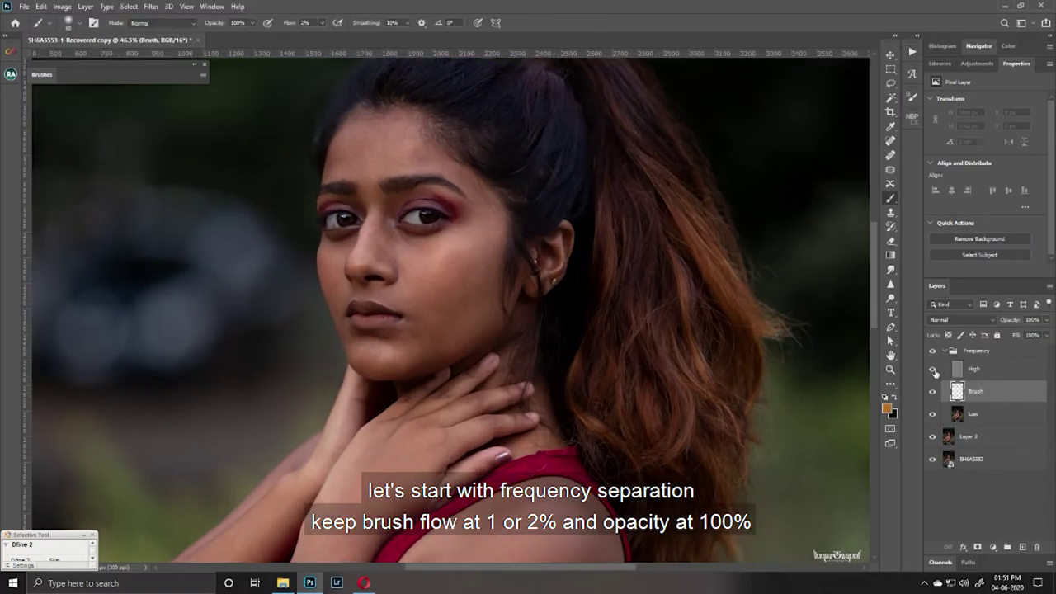
# - Hide the High layer and airbrush smooth skin tone over the forehead and cheek
pyautogui.click(933, 369)
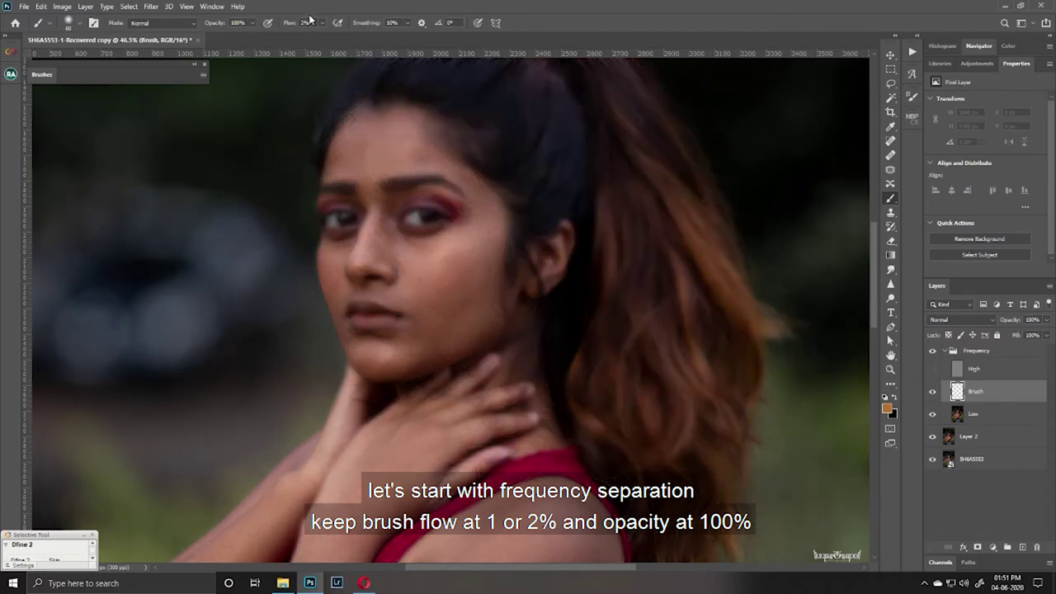
pyautogui.rightClick(391, 146)
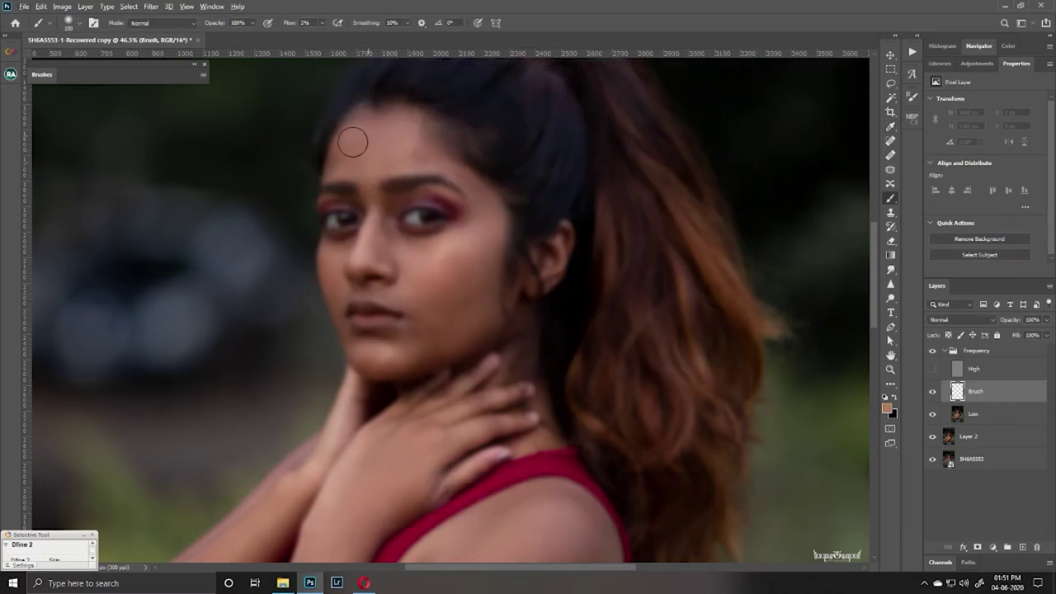
pyautogui.press('[')
pyautogui.press('[')
pyautogui.press('[')
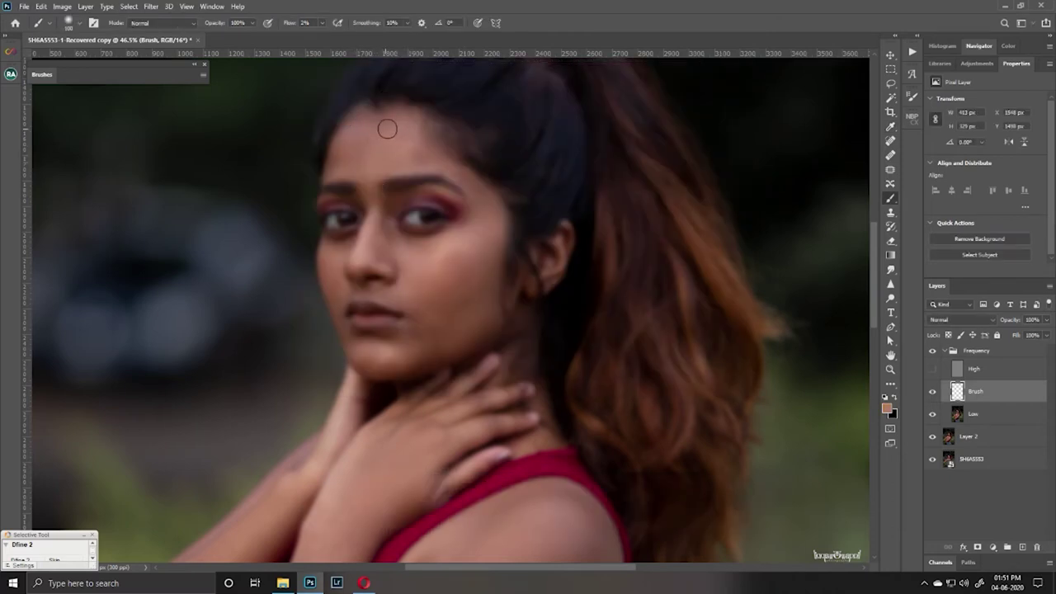
pyautogui.hotkey('shift', 'alt', 'p')
pyautogui.moveTo(358, 153); pyautogui.dragTo(411, 146)
pyautogui.moveTo(488, 210)
pyautogui.mouseDown()
pyautogui.moveTo(429, 275)
pyautogui.moveTo(462, 236)
pyautogui.moveTo(429, 249)
pyautogui.mouseUp()
pyautogui.press('alt')
# - Paint even skin tone over the lower cheek and jaw, then show the High layer again
pyautogui.click(933, 368)
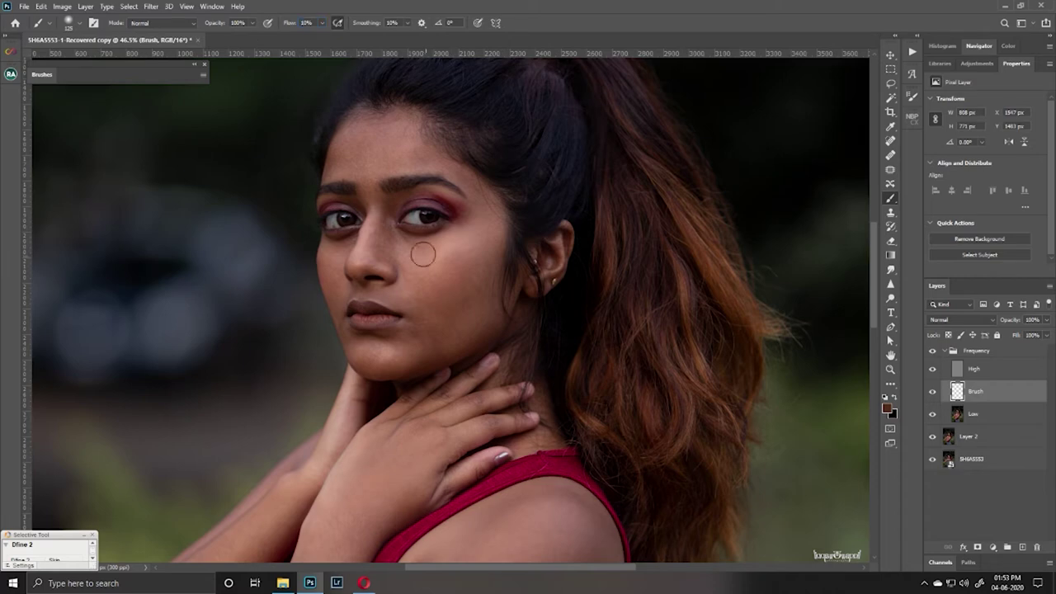
pyautogui.click(932, 368)
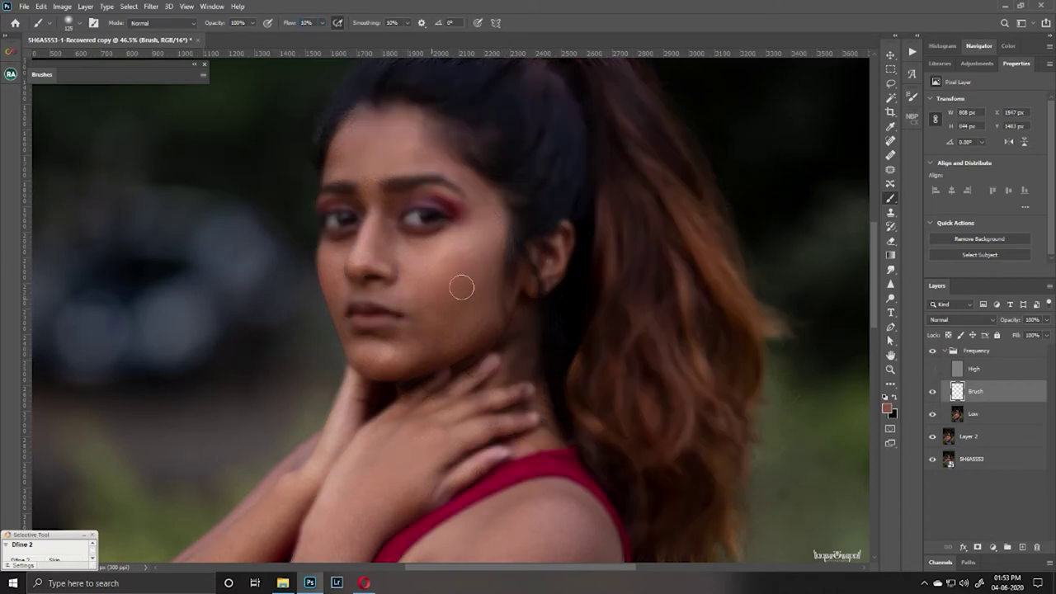
pyautogui.moveTo(466, 266)
pyautogui.mouseDown()
pyautogui.moveTo(385, 299)
pyautogui.moveTo(402, 293)
pyautogui.mouseUp()
pyautogui.press(']')
pyautogui.press(']')
pyautogui.moveTo(457, 313); pyautogui.dragTo(405, 358)
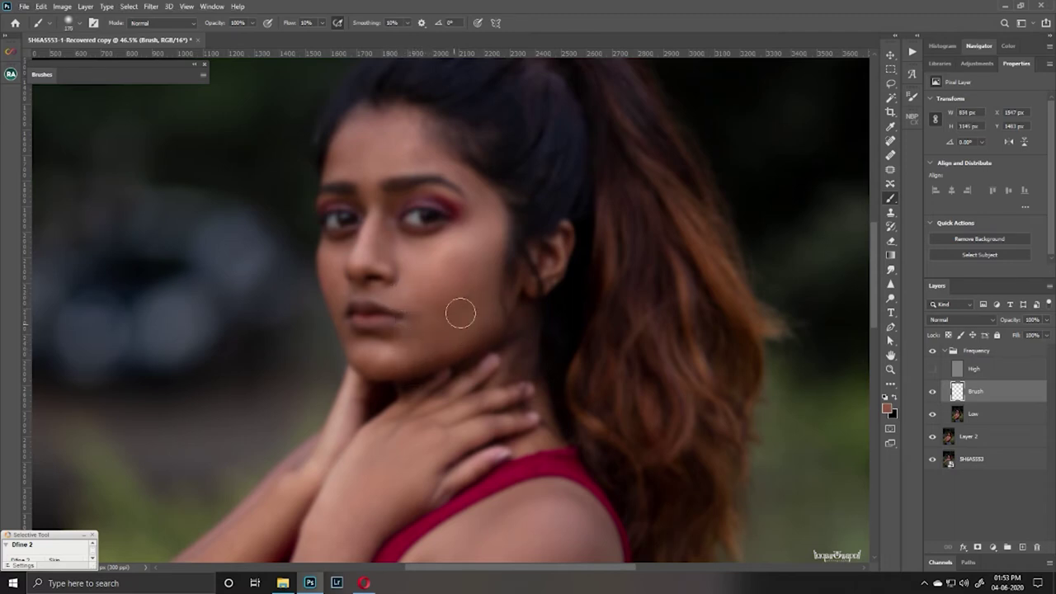
pyautogui.keyDown('alt'); pyautogui.rightClick(376, 343); pyautogui.keyUp('alt')
pyautogui.keyDown('alt'); pyautogui.rightClick(437, 307); pyautogui.keyUp('alt')
pyautogui.click(933, 368)
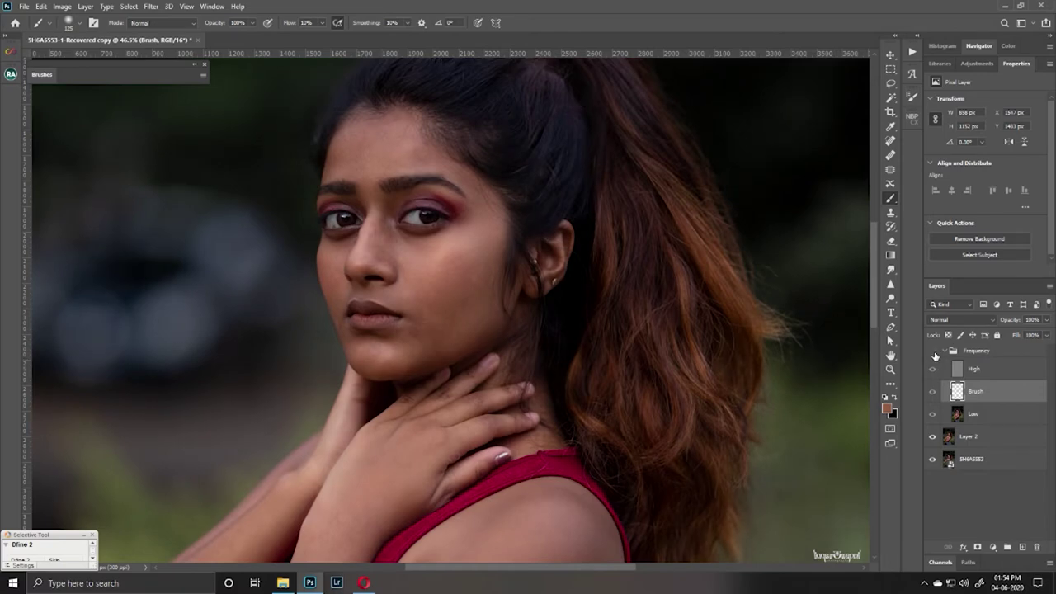
# - Paint sampled even skin tone up the face and over the shoulder on the Brush layer
pyautogui.click(933, 370)
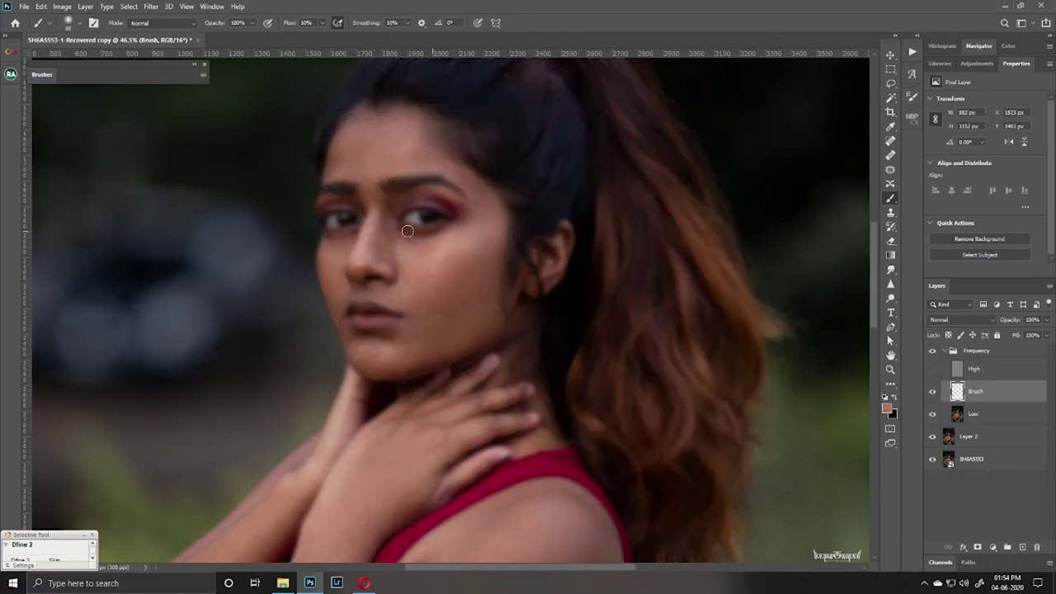
pyautogui.moveTo(346, 334); pyautogui.dragTo(368, 325)
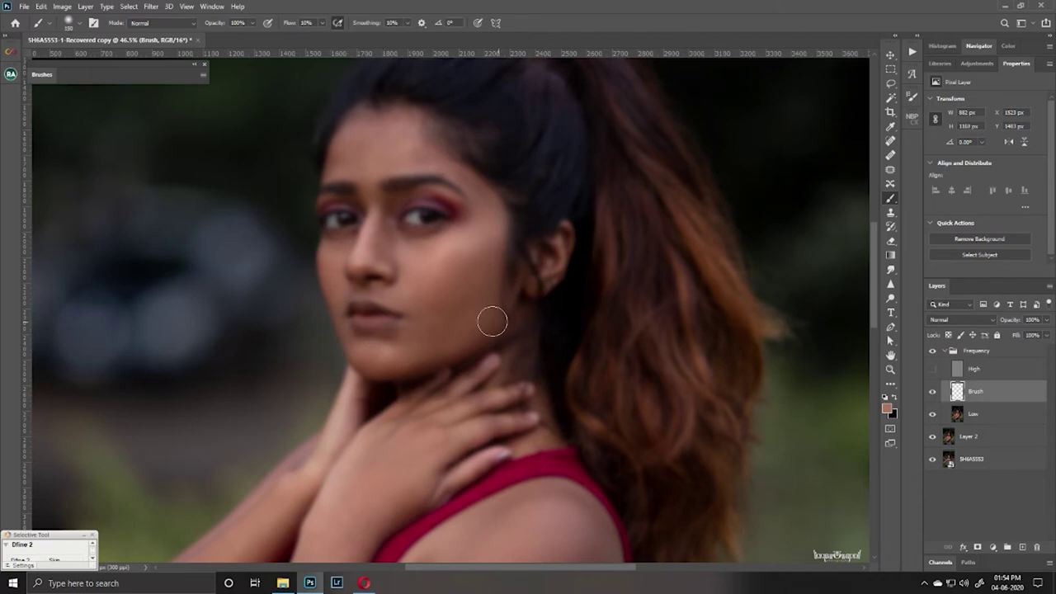
pyautogui.press(']')
pyautogui.moveTo(357, 276); pyautogui.dragTo(436, 154)
pyautogui.hotkey('ctrl', '-')
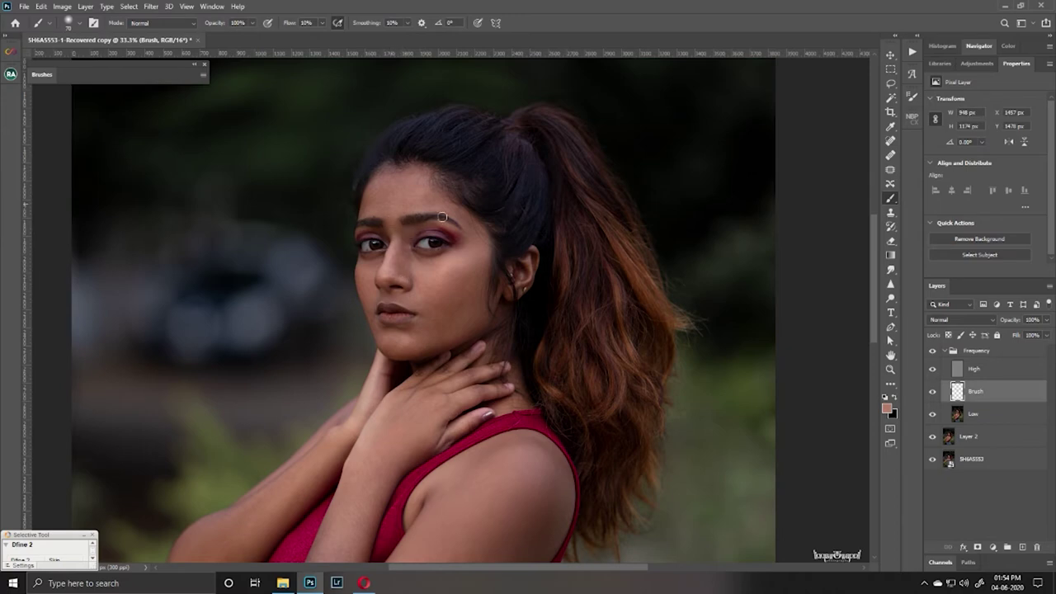
pyautogui.hotkey('ctrl', '-')
pyautogui.moveTo(437, 373); pyautogui.dragTo(504, 395)
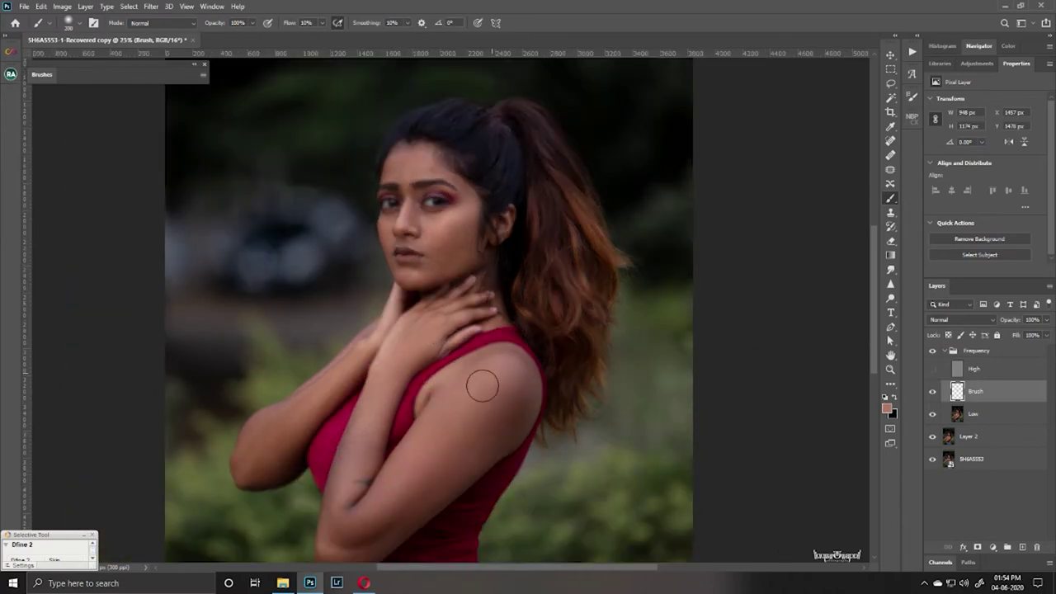
# - Sample forearm skin colour and paint even tone near the shoulder, forearm and elbow
pyautogui.keyDown('alt'); pyautogui.click(447, 476); pyautogui.keyUp('alt')
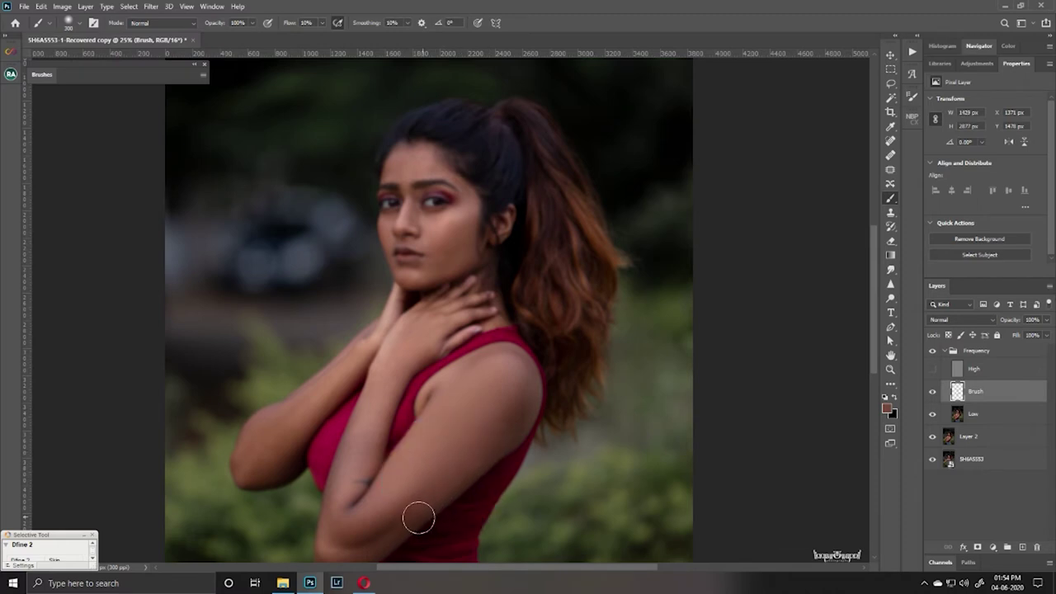
pyautogui.moveTo(508, 425); pyautogui.dragTo(532, 392)
pyautogui.keyDown('alt'); pyautogui.click(393, 485); pyautogui.keyUp('alt')
pyautogui.scroll(-1, 355, 499)
pyautogui.keyDown('alt'); pyautogui.click(334, 455); pyautogui.keyUp('alt')
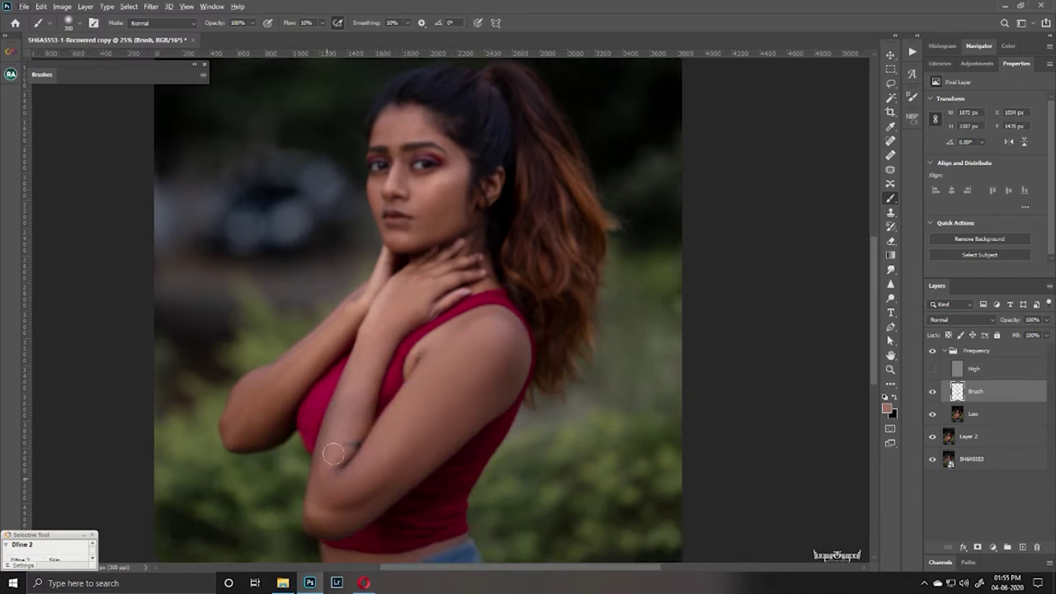
pyautogui.moveTo(328, 466); pyautogui.dragTo(314, 512)
pyautogui.moveTo(293, 356); pyautogui.dragTo(251, 432)
pyautogui.keyDown('alt'); pyautogui.click(247, 437); pyautogui.keyUp('alt')
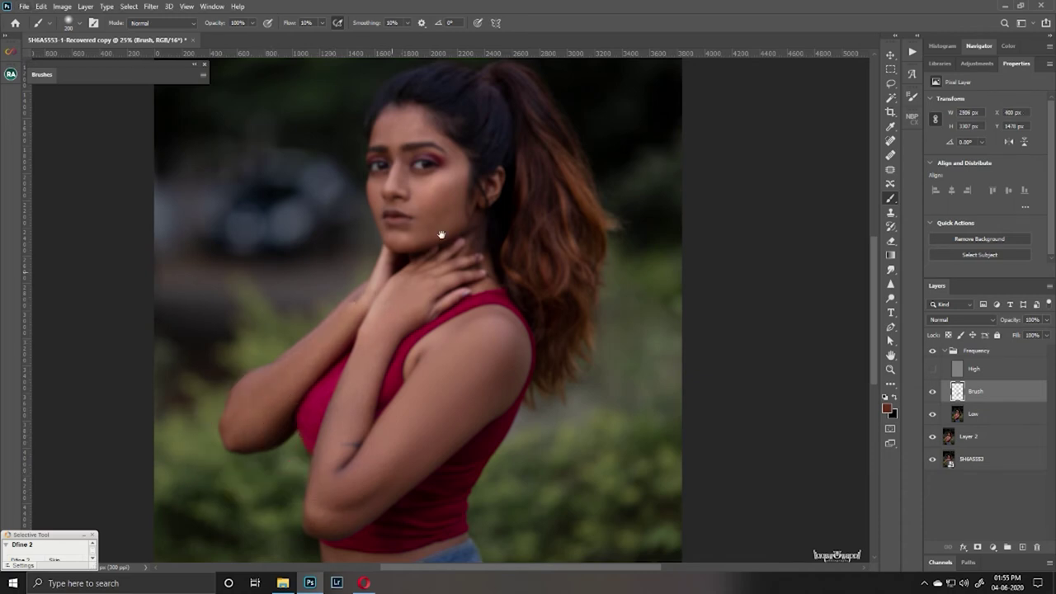
# - Smooth the forehead and under-eye skin, checking the Frequency retouch off and on
pyautogui.scroll(1, 433, 284)
pyautogui.scroll(2, 419, 230)
pyautogui.click(932, 353)
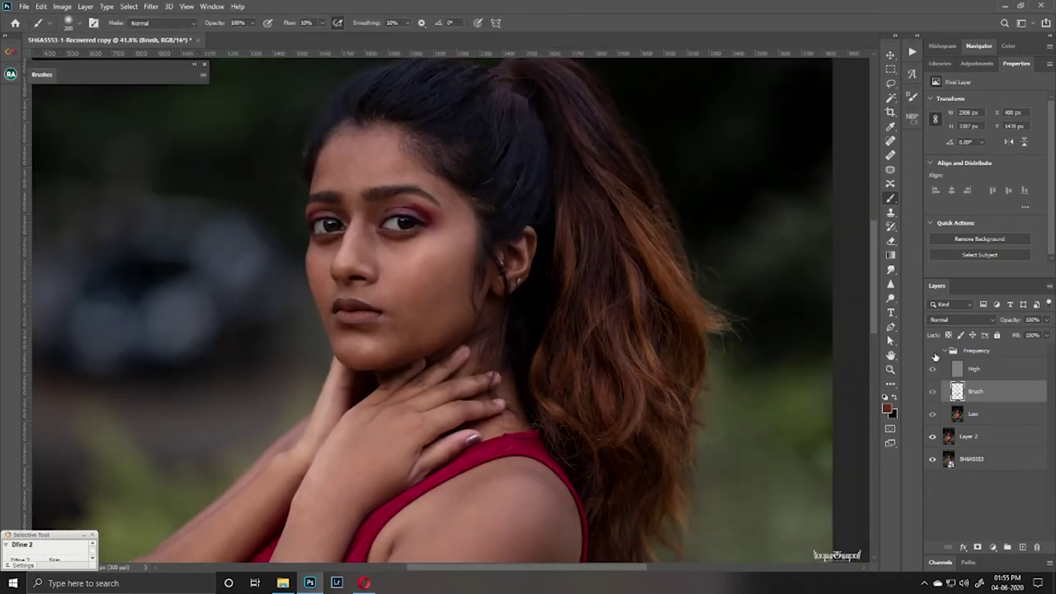
pyautogui.click(933, 353)
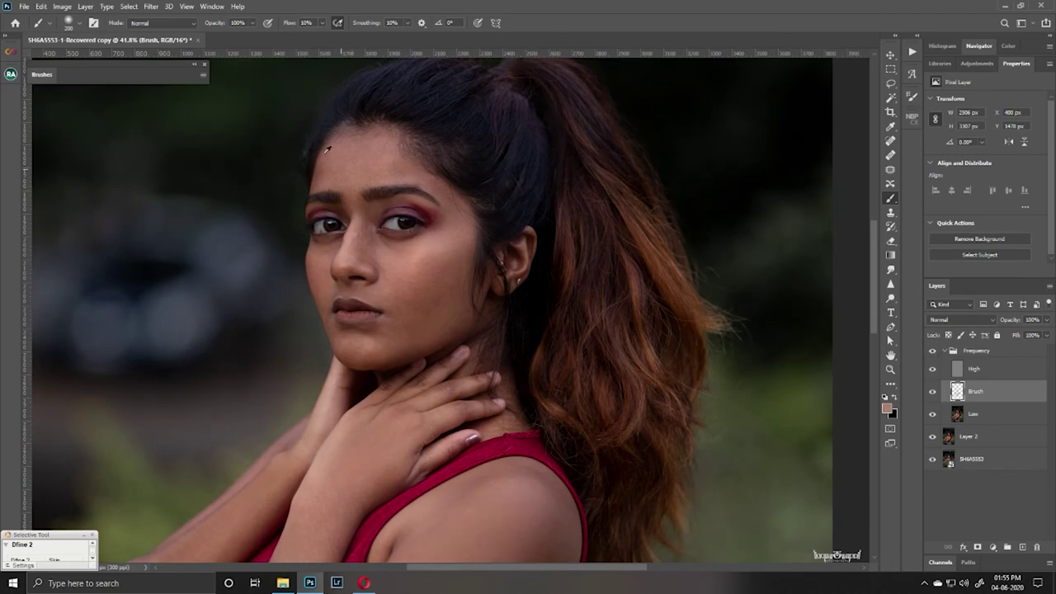
pyautogui.moveTo(379, 163); pyautogui.dragTo(333, 168)
pyautogui.hotkey('ctrl', '+')
pyautogui.moveTo(339, 237); pyautogui.dragTo(330, 227)
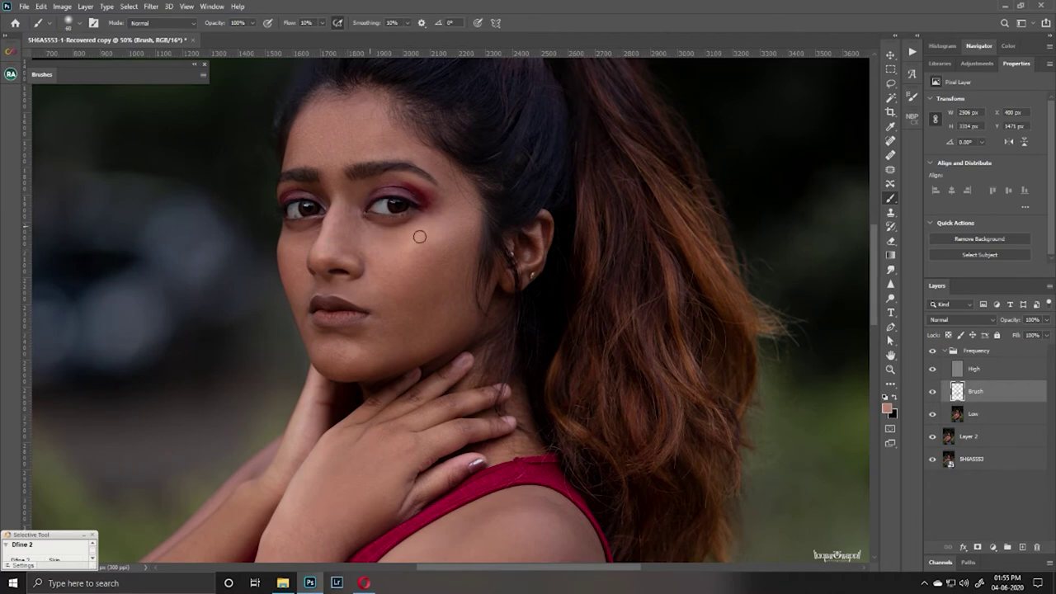
# - Erase on the Brush layer, collapse the Frequency group and show the Actions list
pyautogui.scroll(-2, 374, 255)
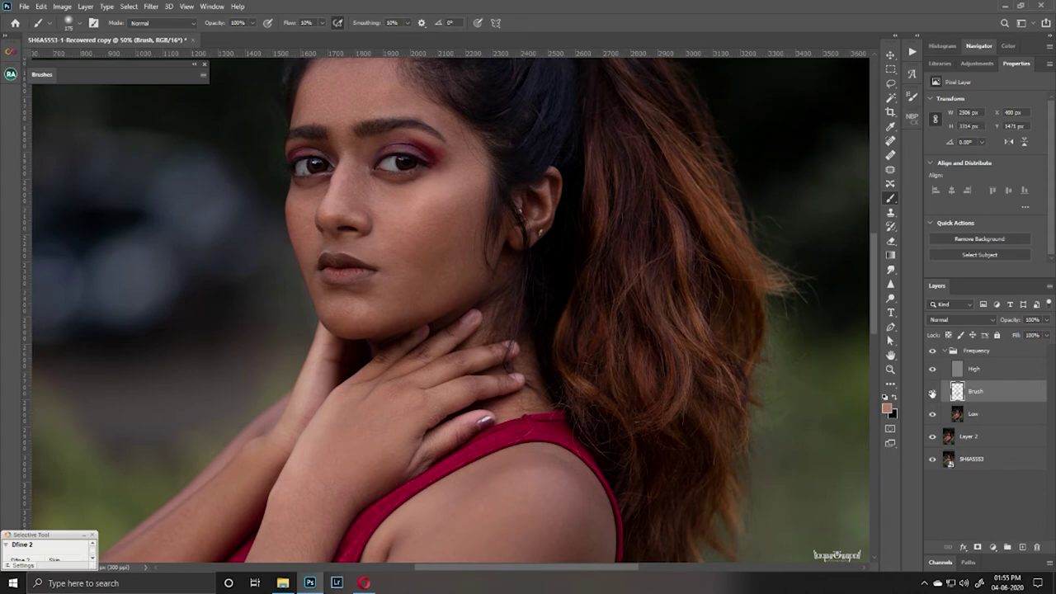
pyautogui.click(933, 391)
pyautogui.press('e')
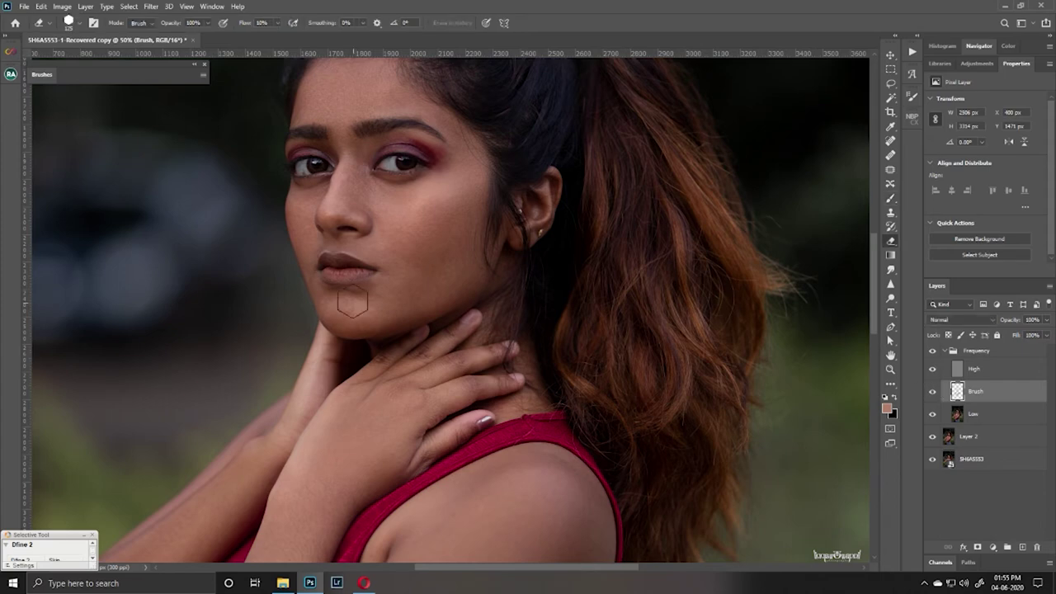
pyautogui.rightClick(435, 214)
pyautogui.press('Return')
pyautogui.hotkey('ctrl', '-')
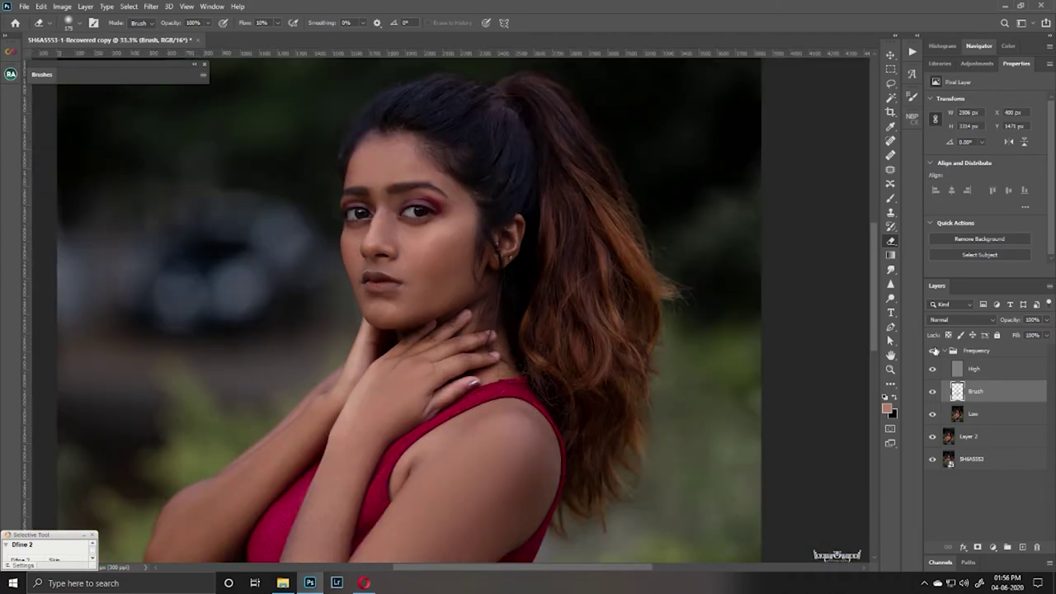
pyautogui.click(946, 353)
pyautogui.click(911, 51)
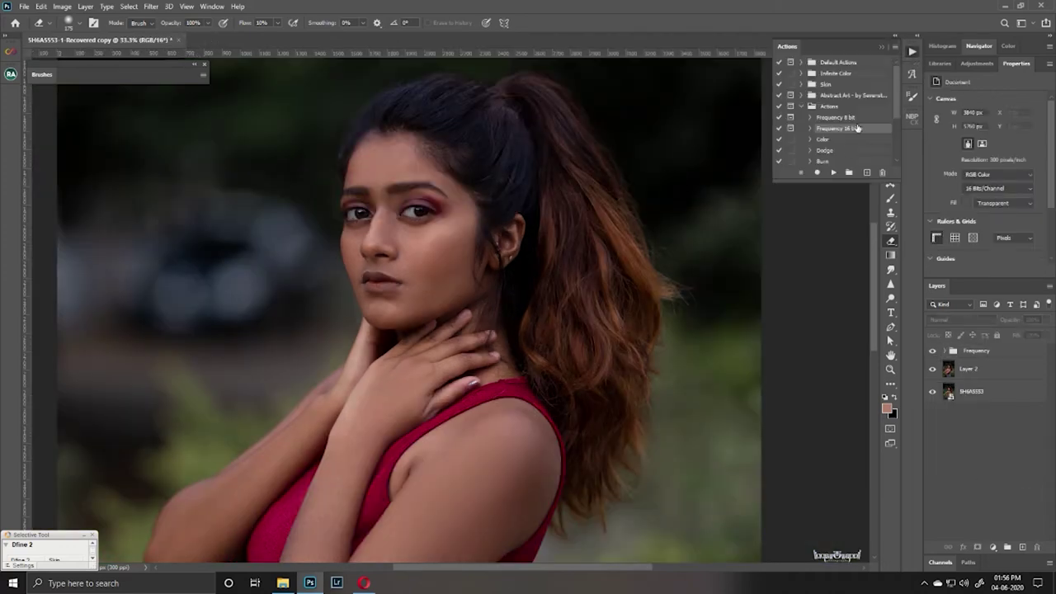
# - Play the Dodge action, accept the grey fill and raise the black-and-white view's contrast
pyautogui.click(835, 173)
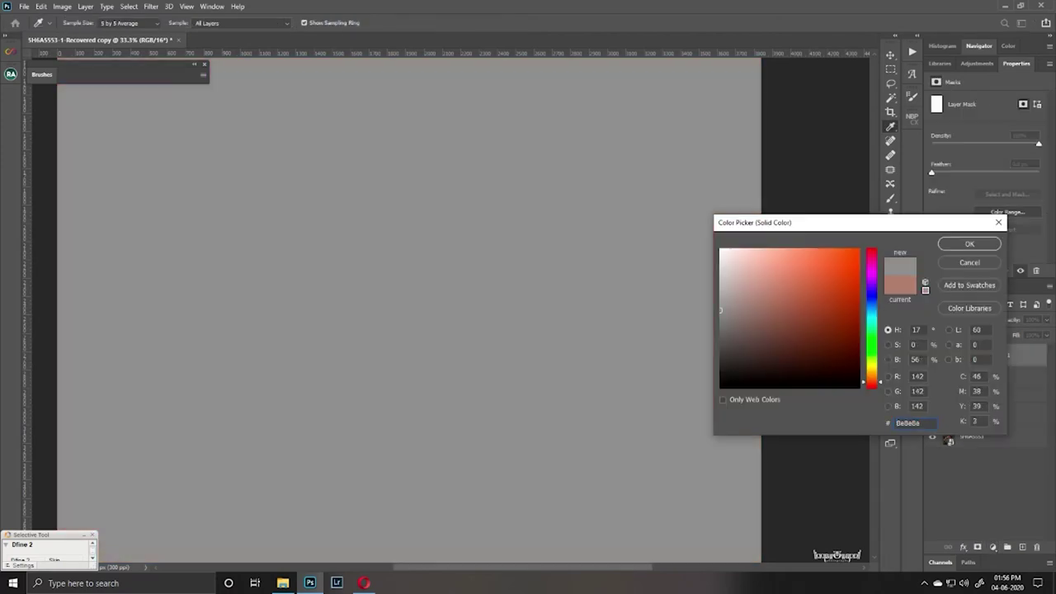
pyautogui.click(969, 243)
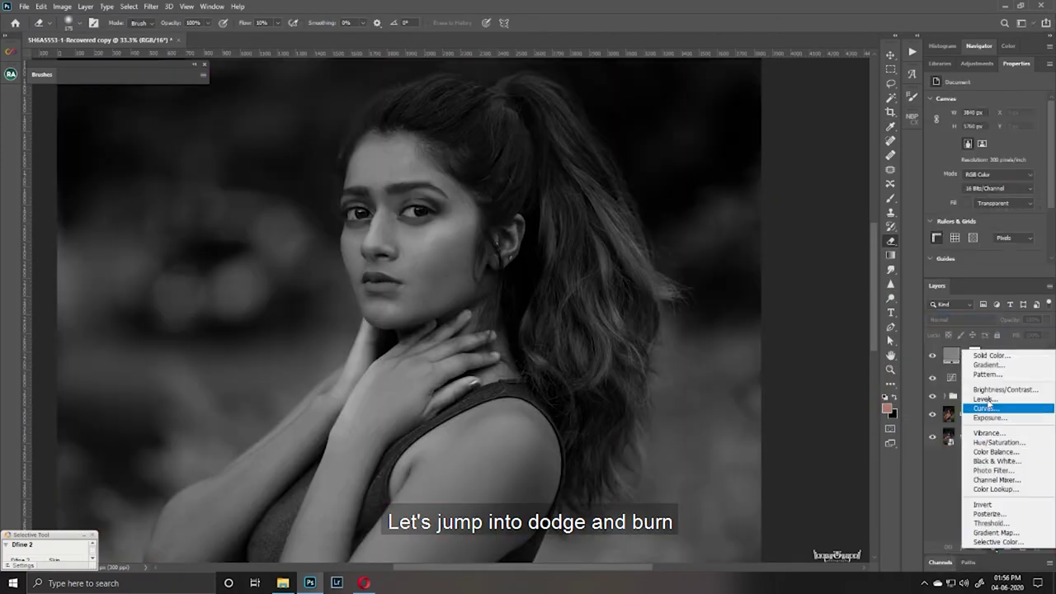
pyautogui.click(1002, 390)
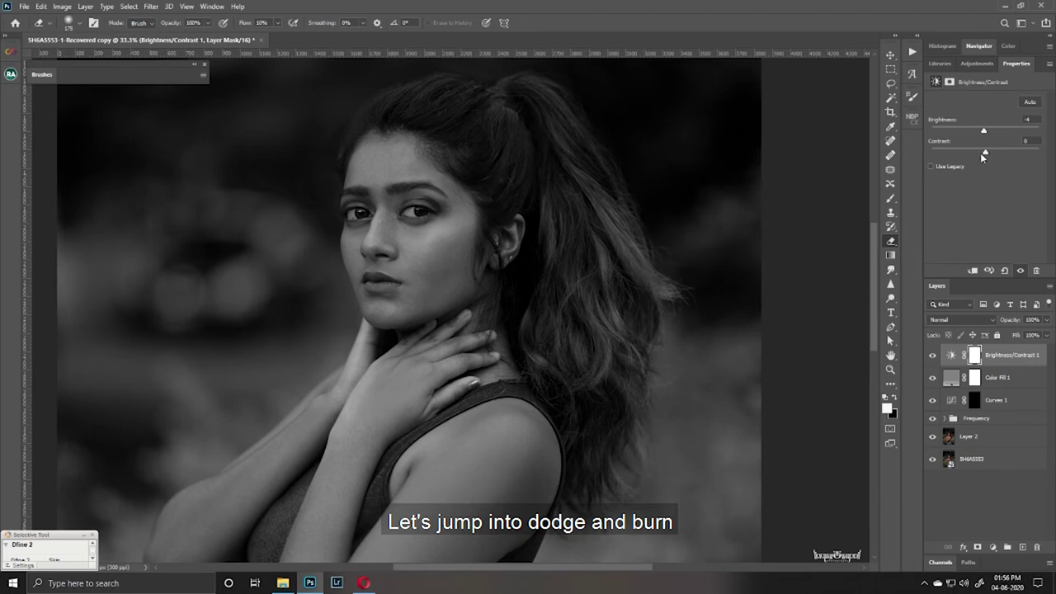
pyautogui.moveTo(981, 153); pyautogui.dragTo(1013, 153)
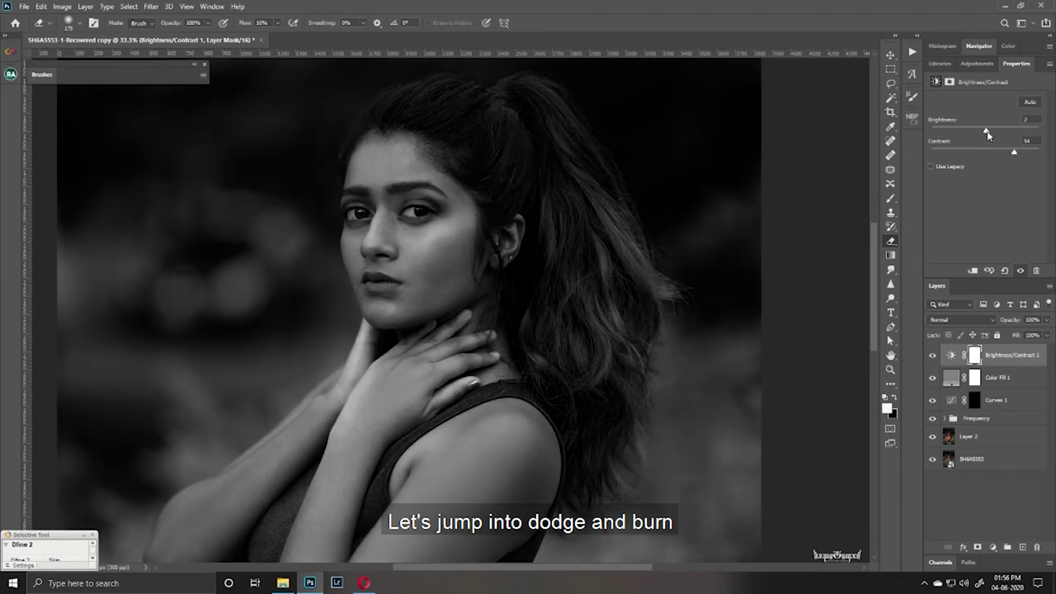
# - Group the helper layers into Group 1 and select the Curves 1 mask
pyautogui.click(994, 495)
pyautogui.click(1006, 546)
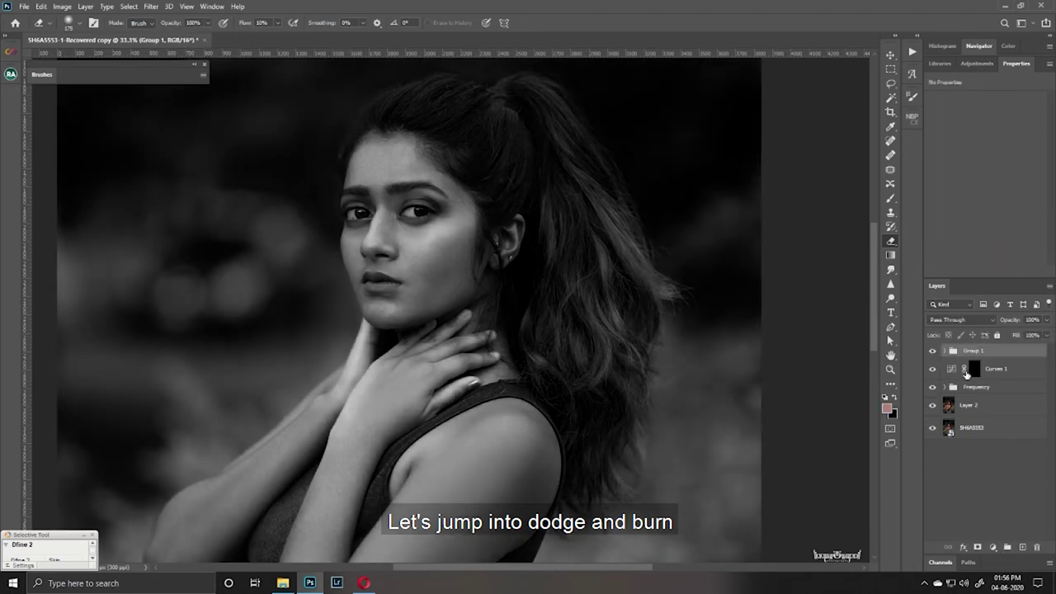
pyautogui.click(974, 368)
# - Set up the brush and lighten the jaw shadow on the Curves 1 dodge mask
pyautogui.press('b')
pyautogui.scroll(2, 551, 292)
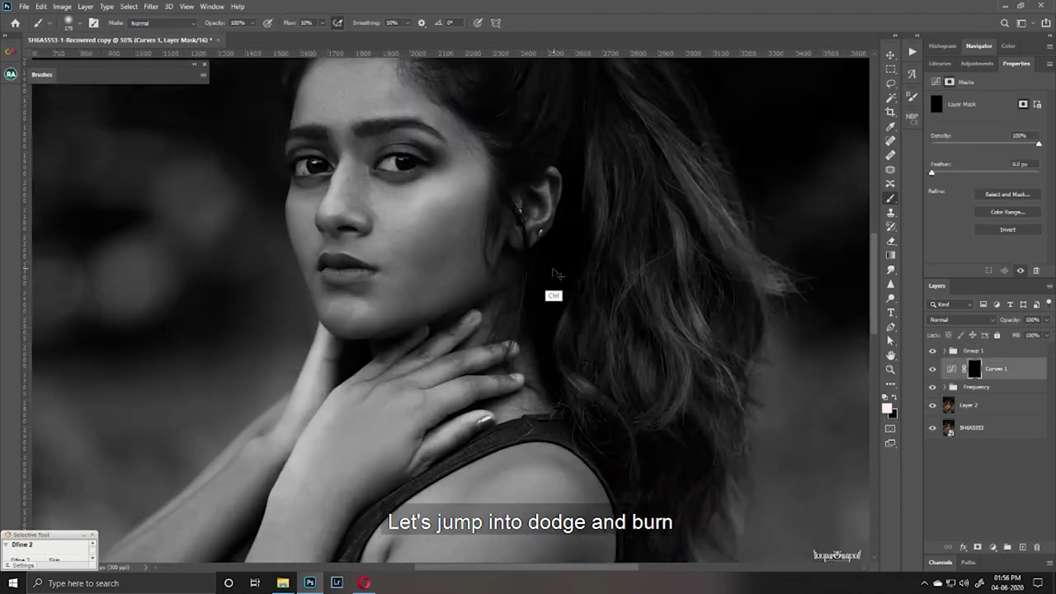
pyautogui.scroll(-1, 382, 158)
pyautogui.scroll(1, 419, 206)
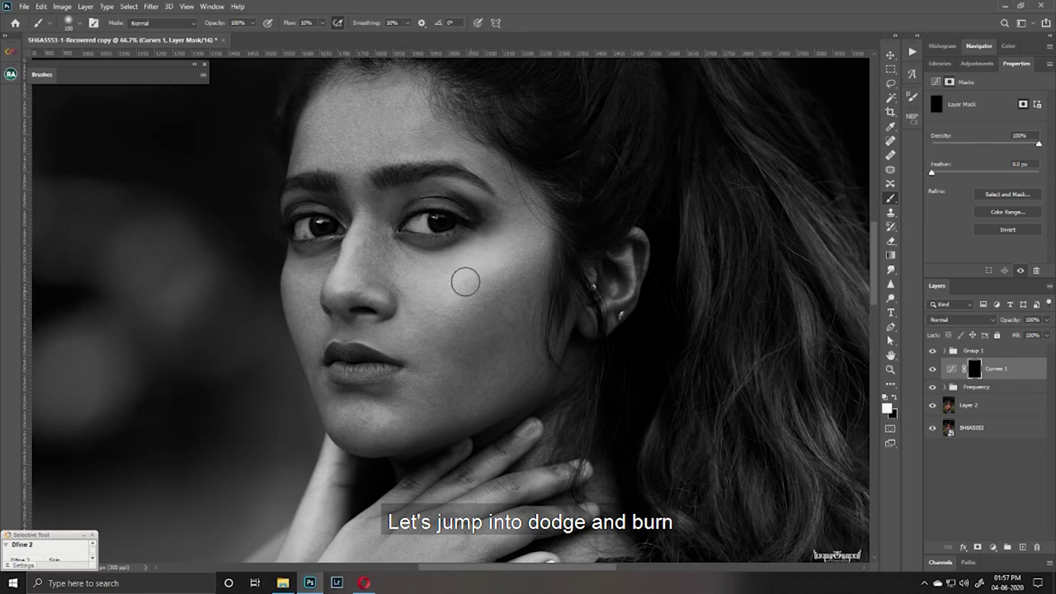
pyautogui.press('[')
pyautogui.press('[')
pyautogui.press('[')
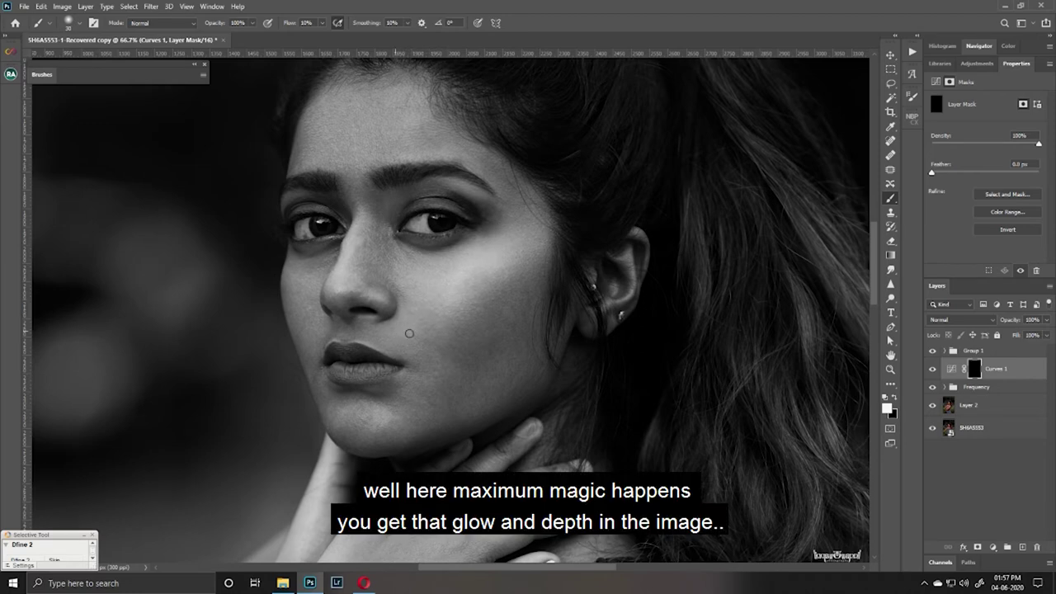
pyautogui.rightClick(458, 295)
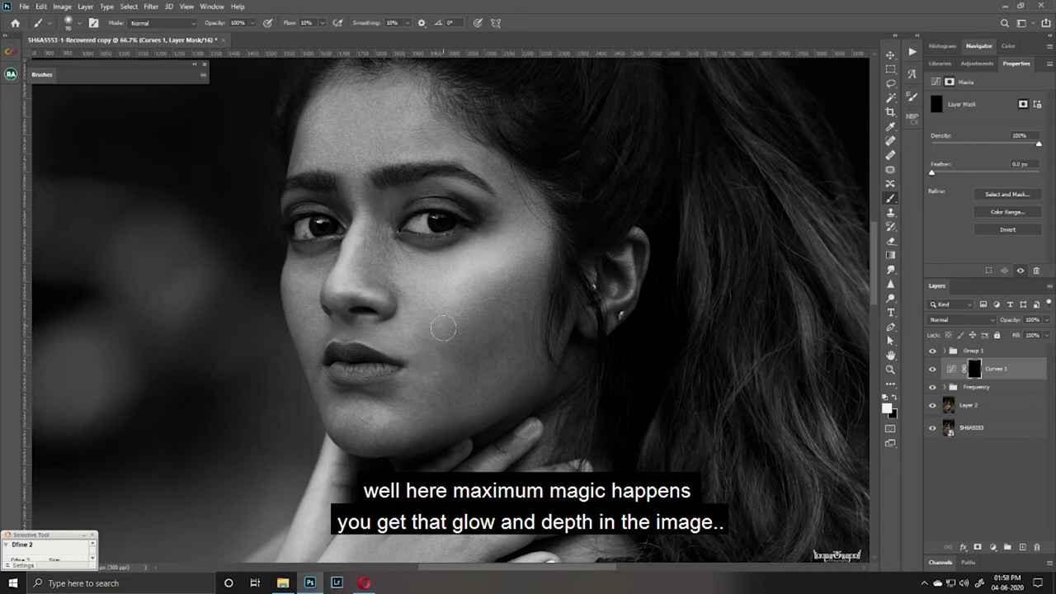
pyautogui.press(']')
pyautogui.moveTo(350, 415); pyautogui.dragTo(383, 419)
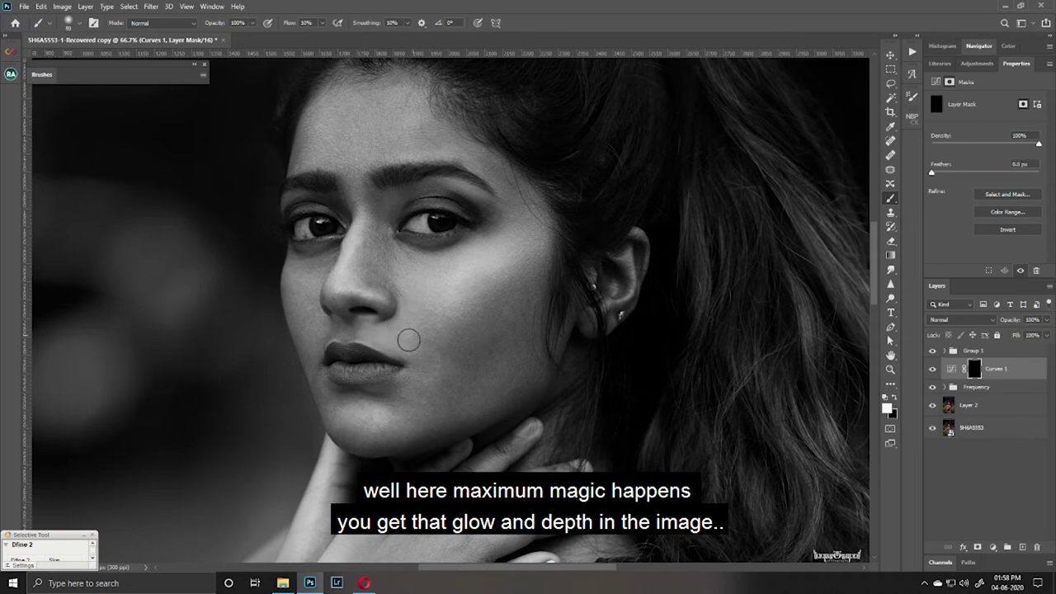
# - Compare the colour photo with the black-and-white view by toggling Group 1
pyautogui.press('[')
pyautogui.press('[')
pyautogui.press('[')
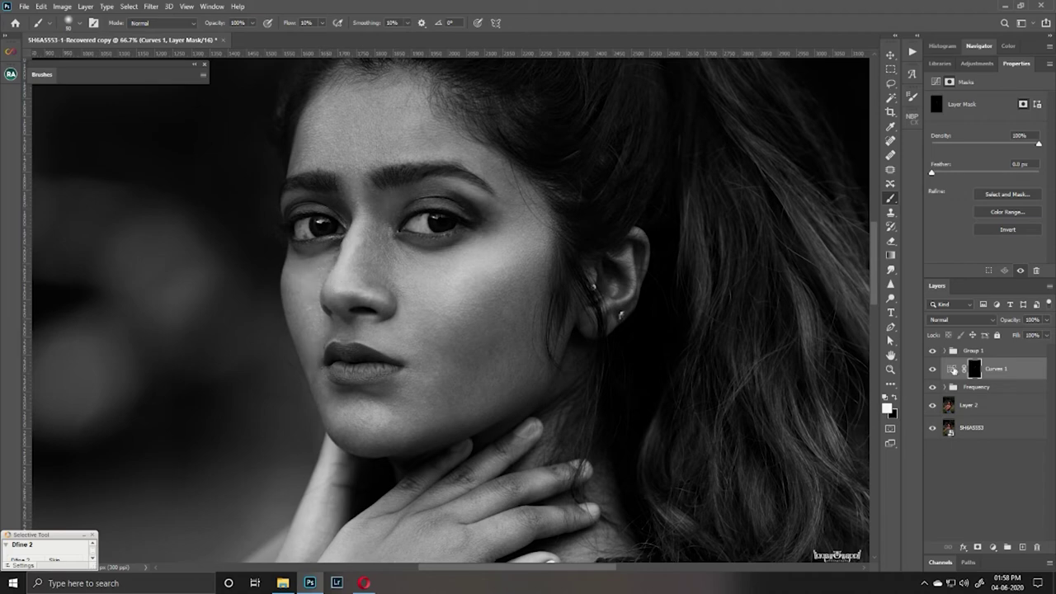
pyautogui.hotkey('ctrl', '-')
pyautogui.click(932, 351)
pyautogui.hotkey('ctrl', '+')
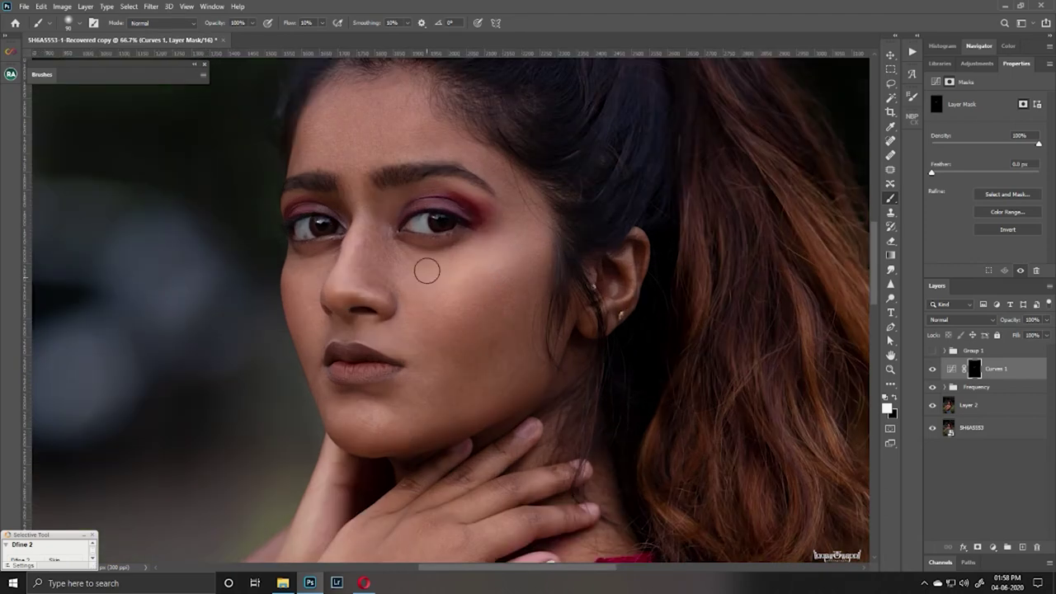
pyautogui.click(933, 351)
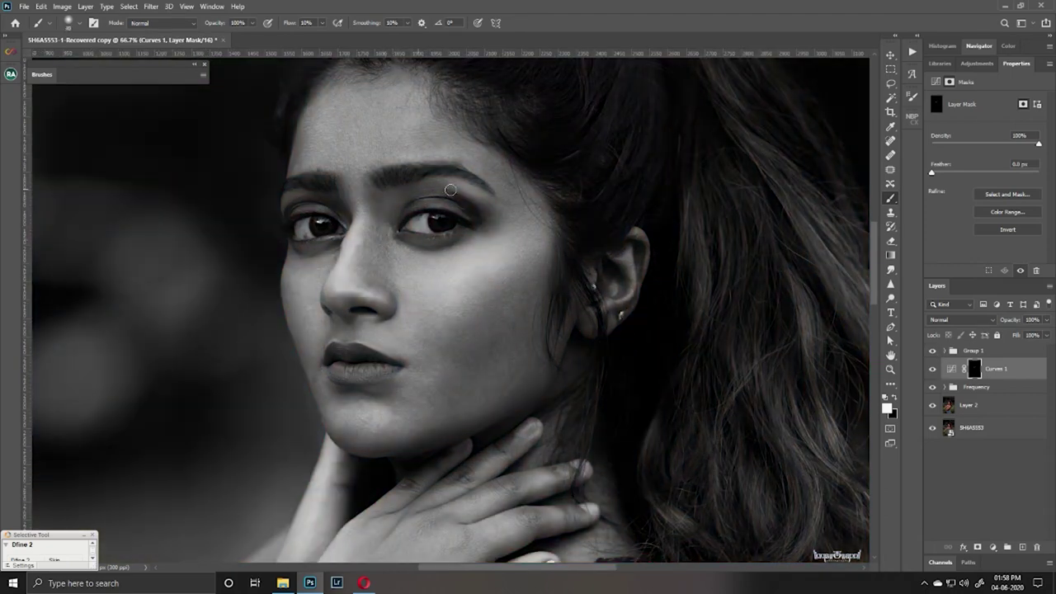
pyautogui.hotkey('ctrl', '-')
pyautogui.hotkey('ctrl', '-')
pyautogui.hotkey('ctrl', '-')
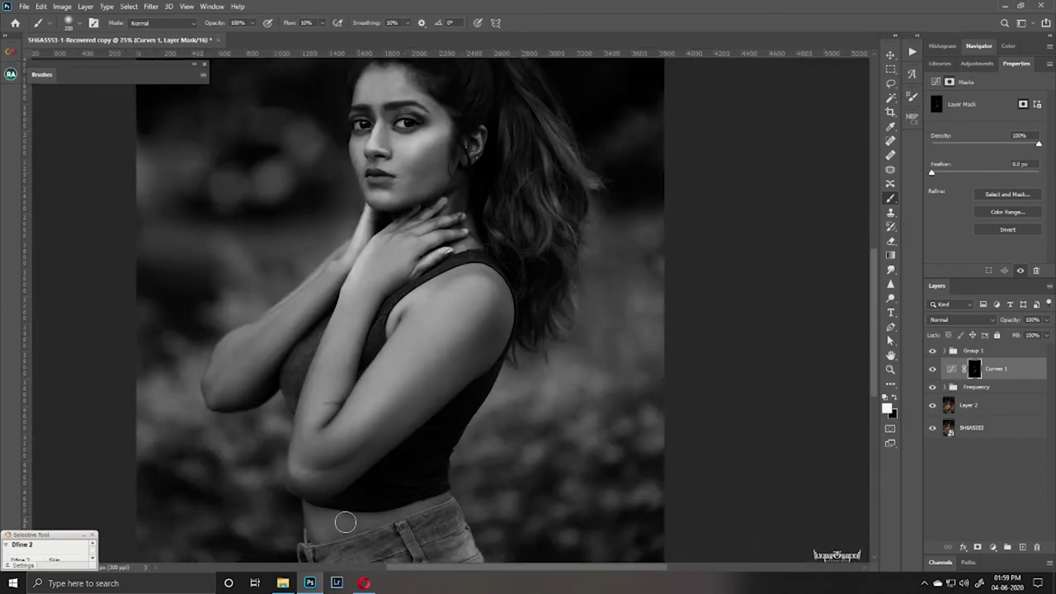
# - Lighten the upper arm and cheek on the dodge mask and reopen the Actions list
pyautogui.press('[')
pyautogui.press('[')
pyautogui.press('[')
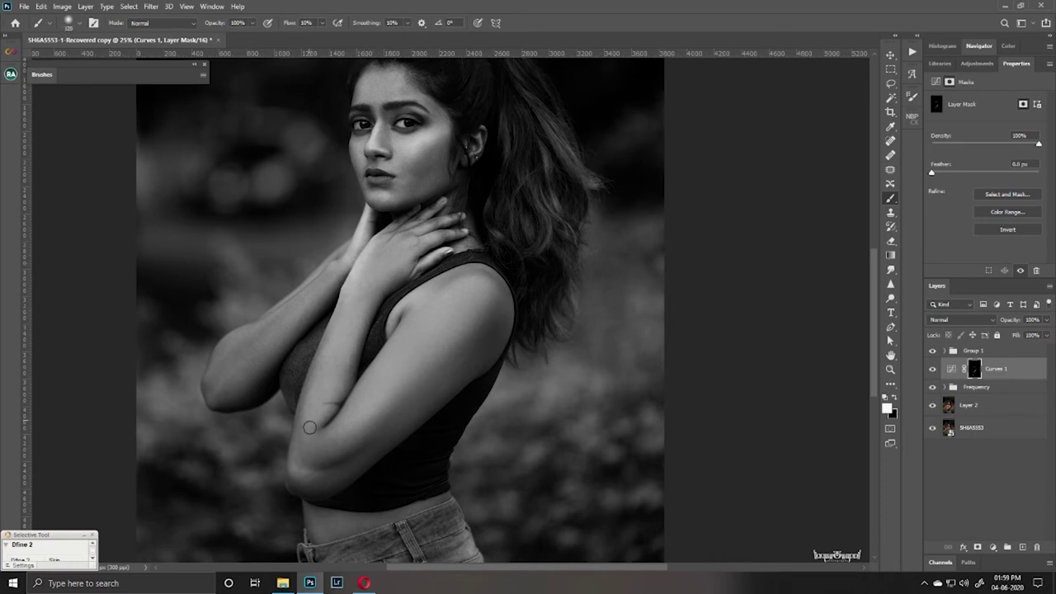
pyautogui.press('[')
pyautogui.press('[')
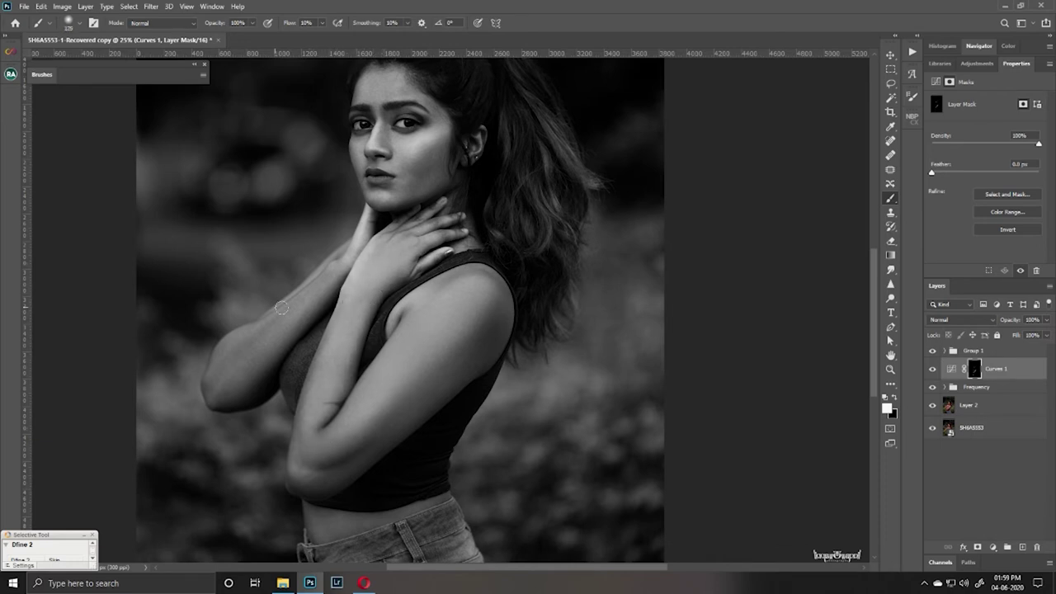
pyautogui.moveTo(336, 276); pyautogui.dragTo(267, 341)
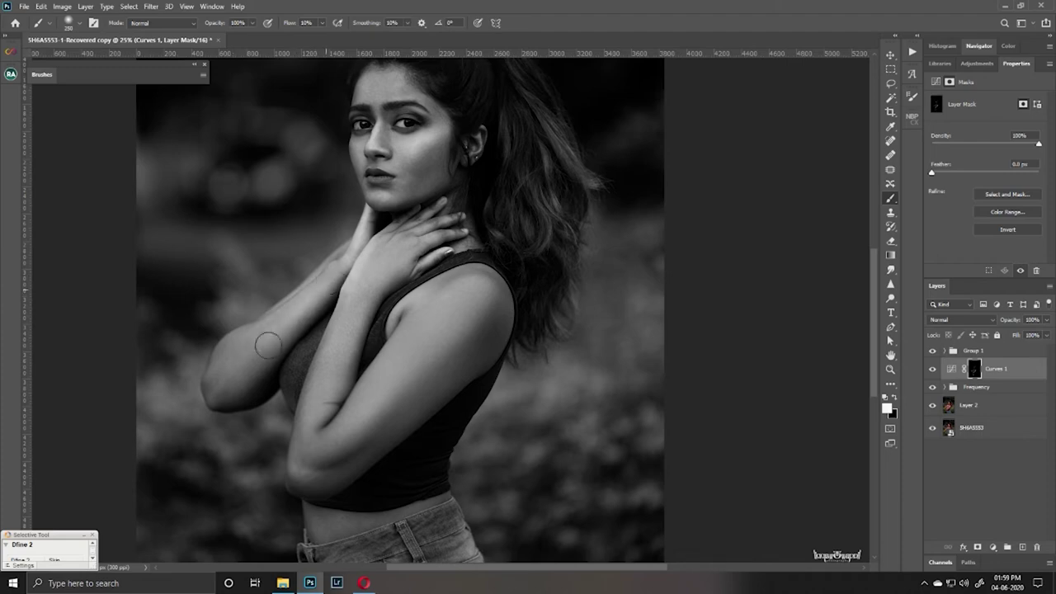
pyautogui.press(']')
pyautogui.scroll(1, 407, 299)
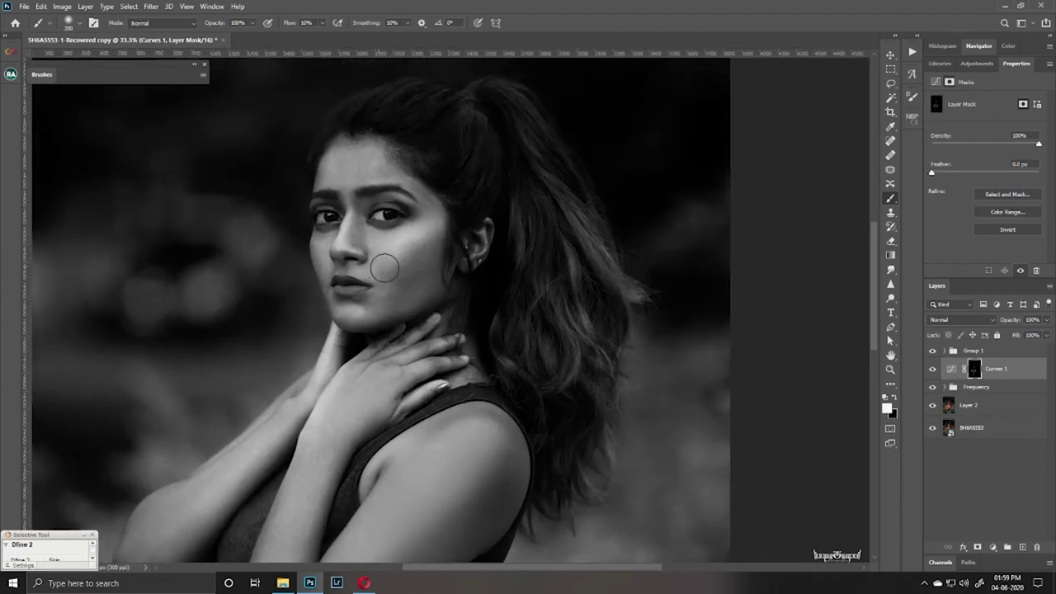
pyautogui.press('[')
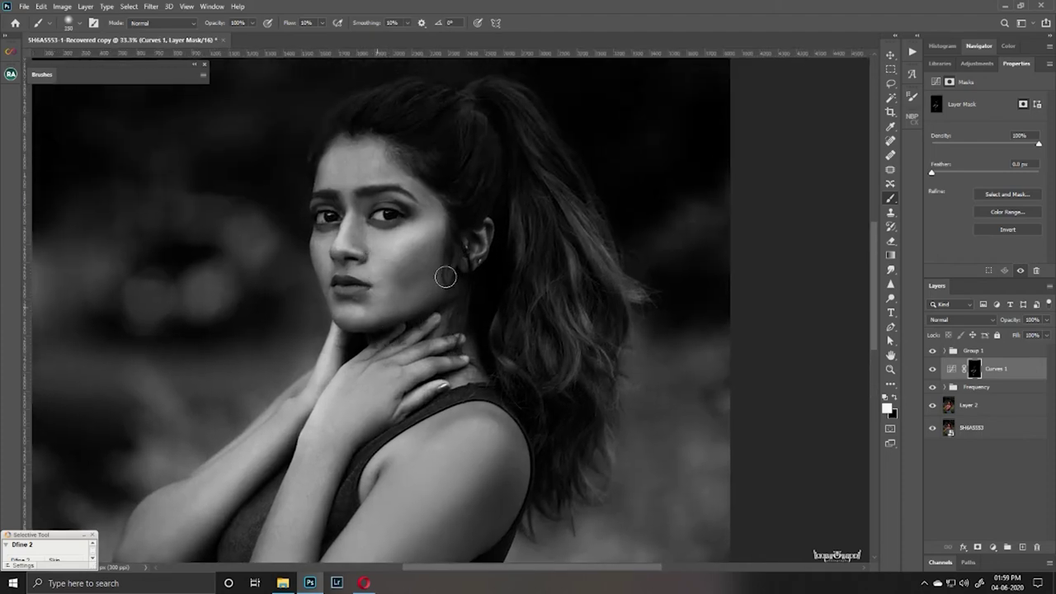
pyautogui.moveTo(392, 263); pyautogui.dragTo(404, 255)
pyautogui.click(982, 462)
# - Run the Burn action to add a Curves 2 burn layer above the Curves 1 dodge layer
pyautogui.hotkey('alt', 'F9')
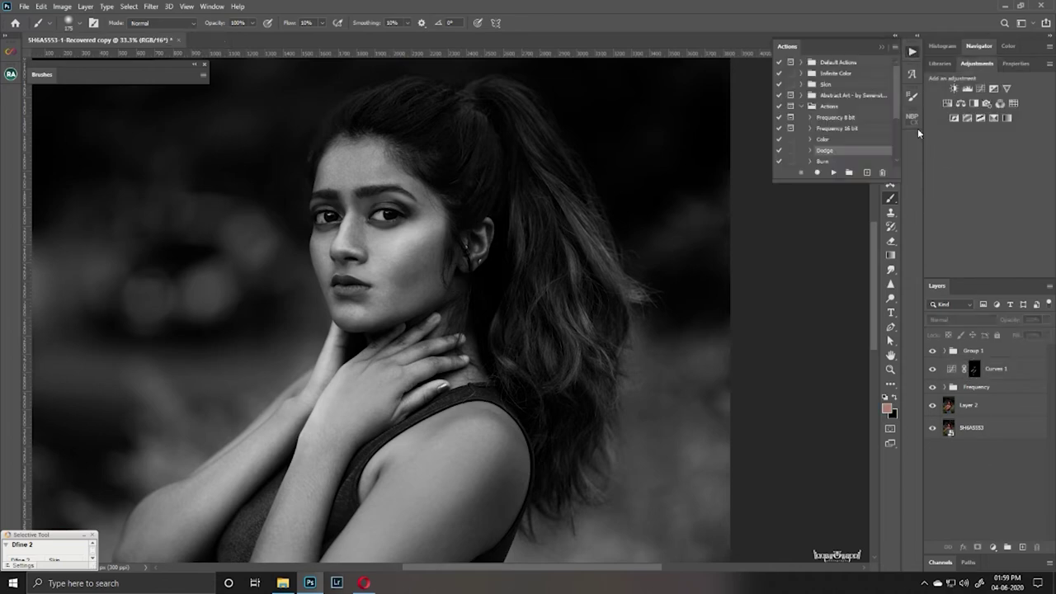
pyautogui.keyDown('ctrl'); pyautogui.doubleClick(824, 163); pyautogui.keyUp('ctrl')
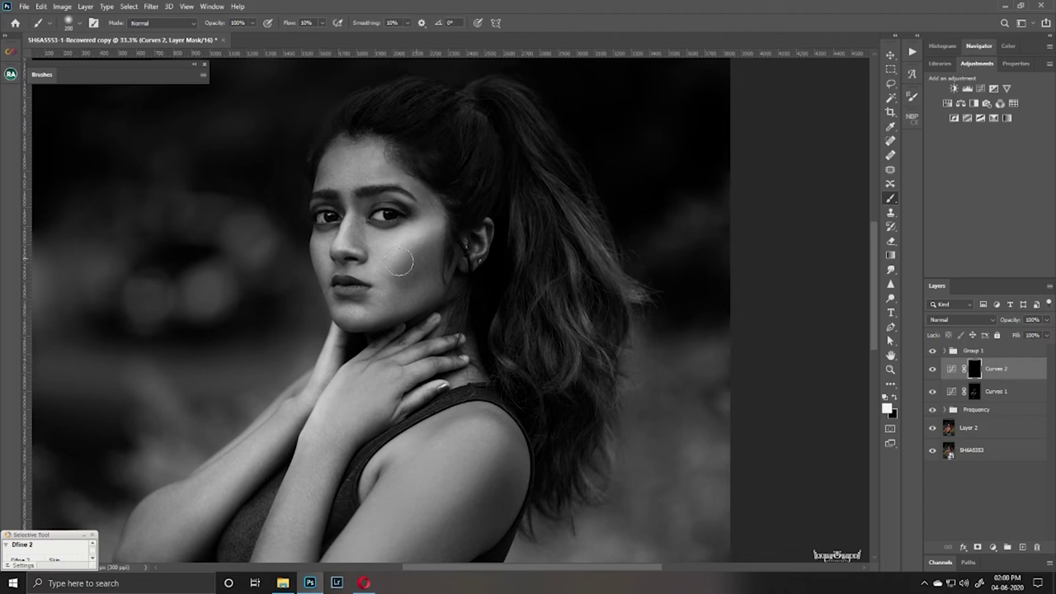
pyautogui.hotkey('ctrl', '+')
pyautogui.hotkey('ctrl', '+')
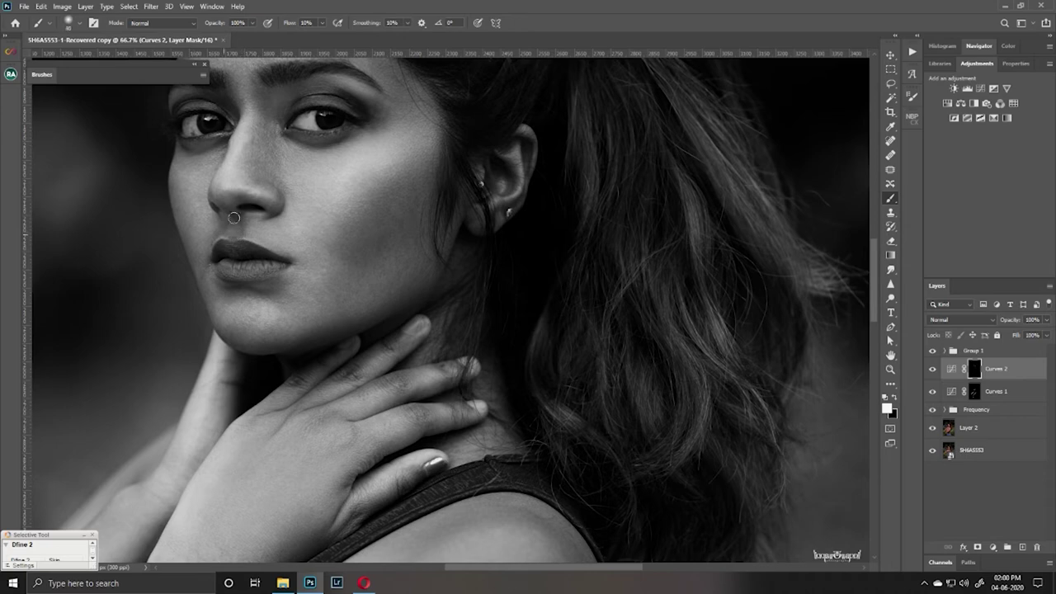
pyautogui.hotkey('alt', '[')
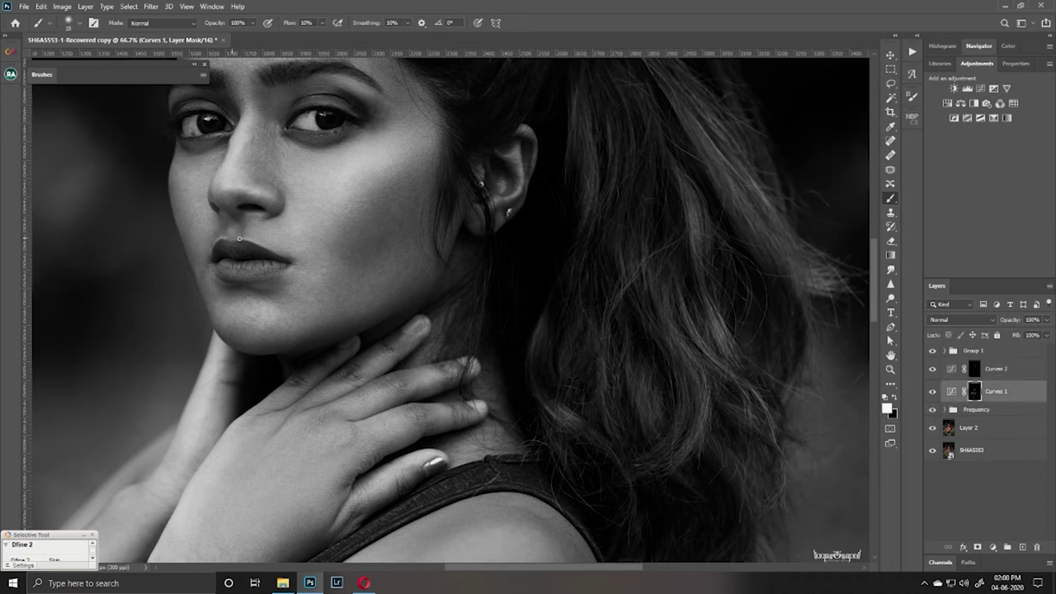
pyautogui.hotkey('alt', ']')
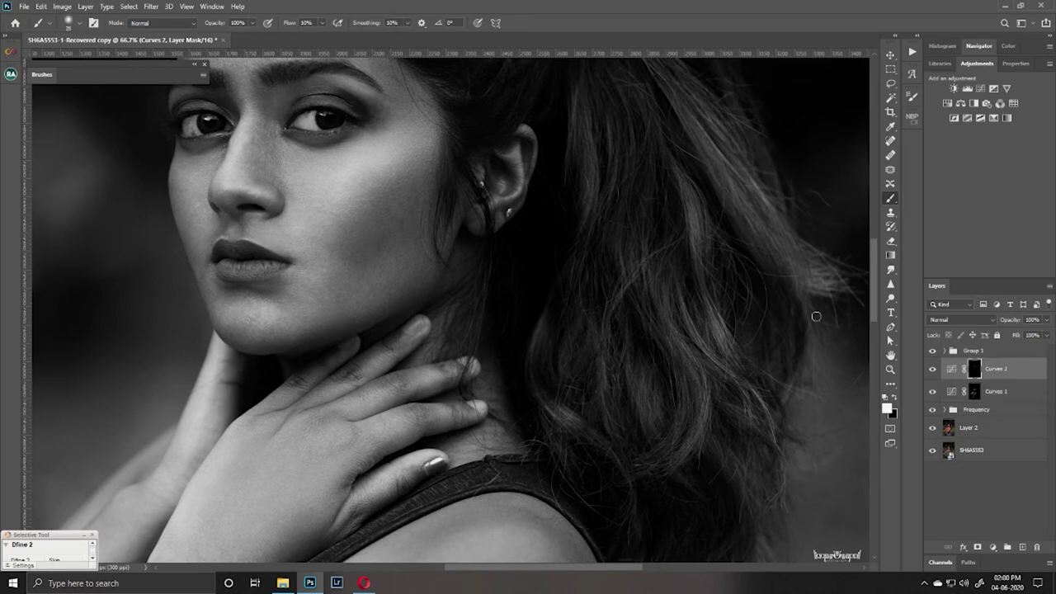
pyautogui.hotkey('ctrl', '-')
pyautogui.hotkey('ctrl', '-')
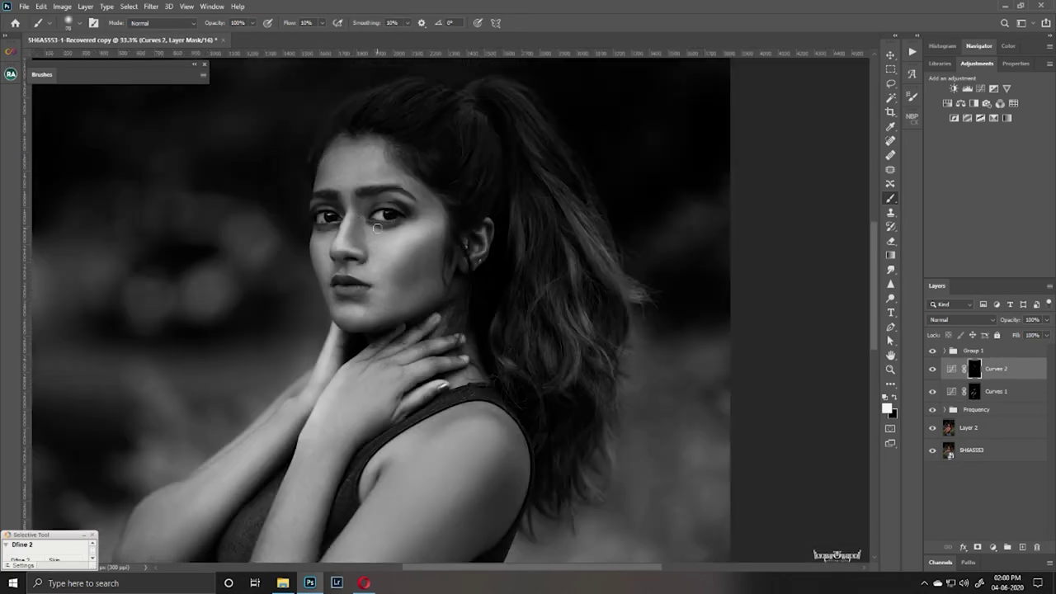
pyautogui.hotkey('ctrl', '+')
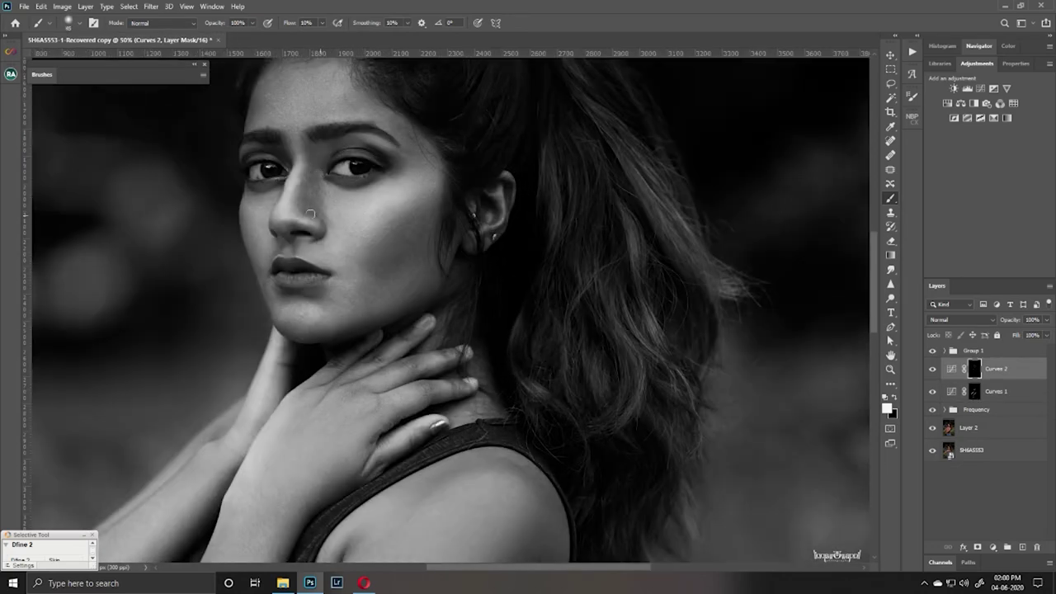
pyautogui.hotkey('ctrl', '-')
pyautogui.hotkey('ctrl', '-')
# - Darken the tank top and upper arm on the Curves 2 mask, then hide Group 1
pyautogui.scroll(-3, 453, 280)
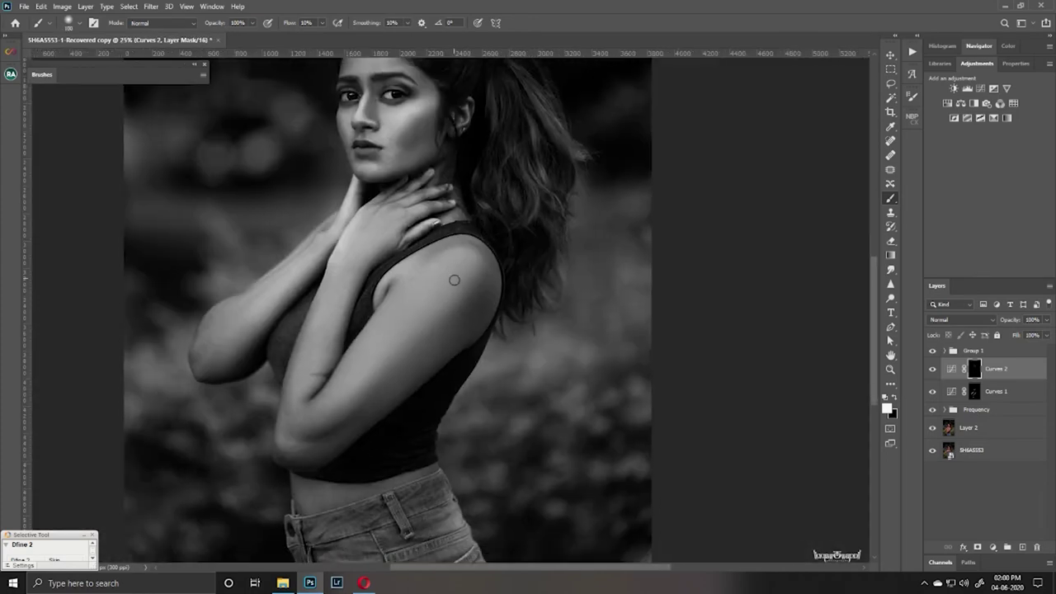
pyautogui.press('[')
pyautogui.press('[')
pyautogui.press('[')
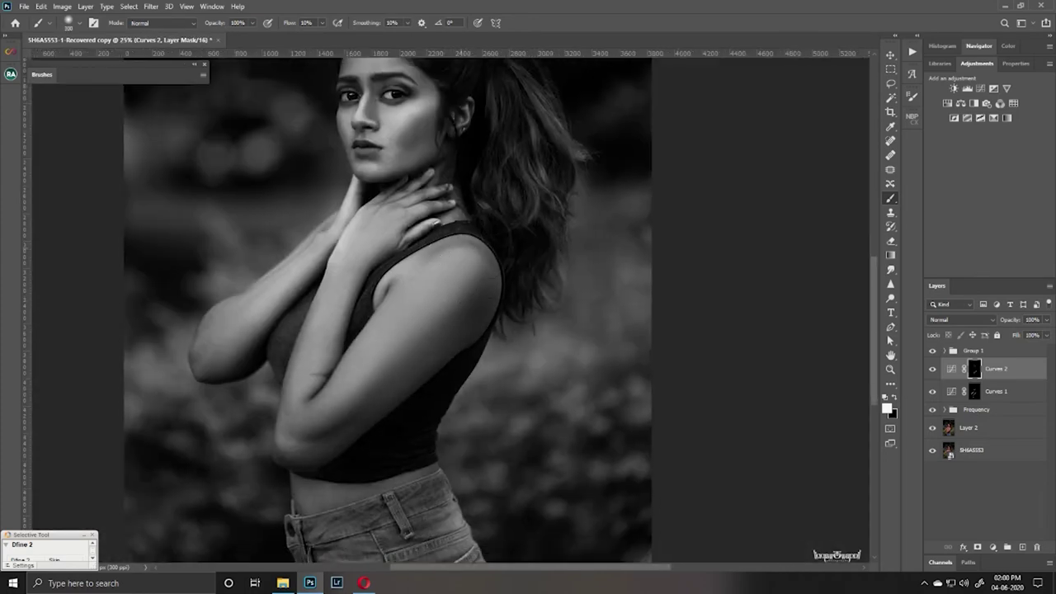
pyautogui.moveTo(371, 236); pyautogui.dragTo(321, 363)
pyautogui.moveTo(323, 278); pyautogui.dragTo(299, 343)
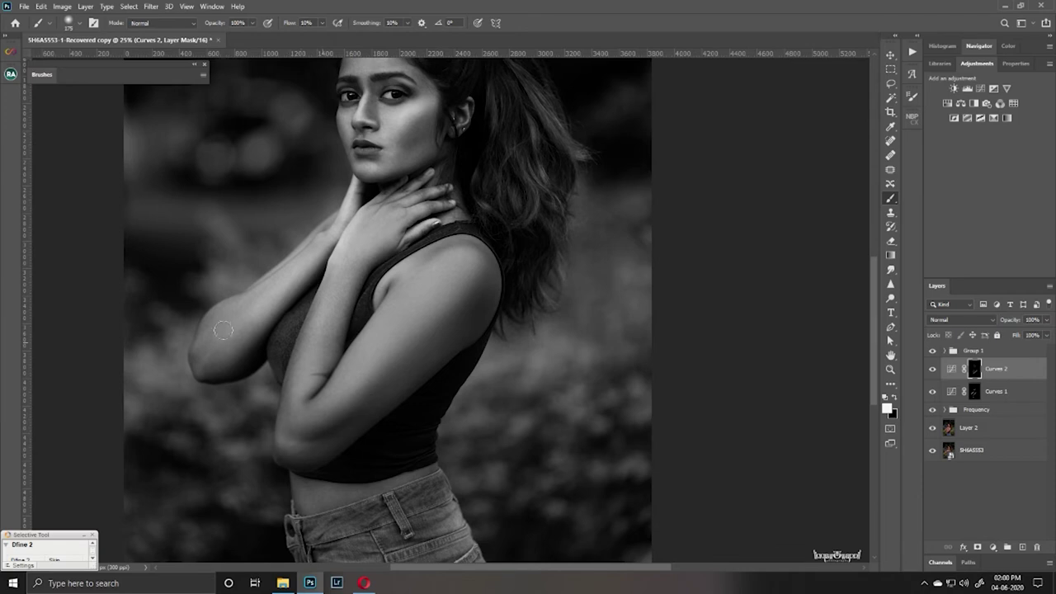
pyautogui.moveTo(336, 243); pyautogui.dragTo(299, 277)
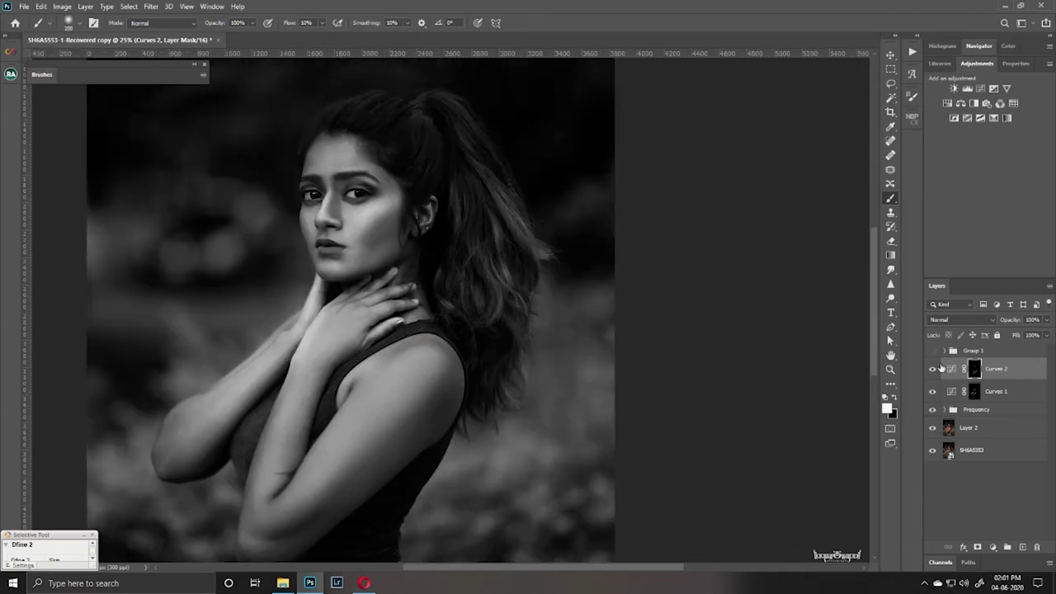
pyautogui.click(932, 350)
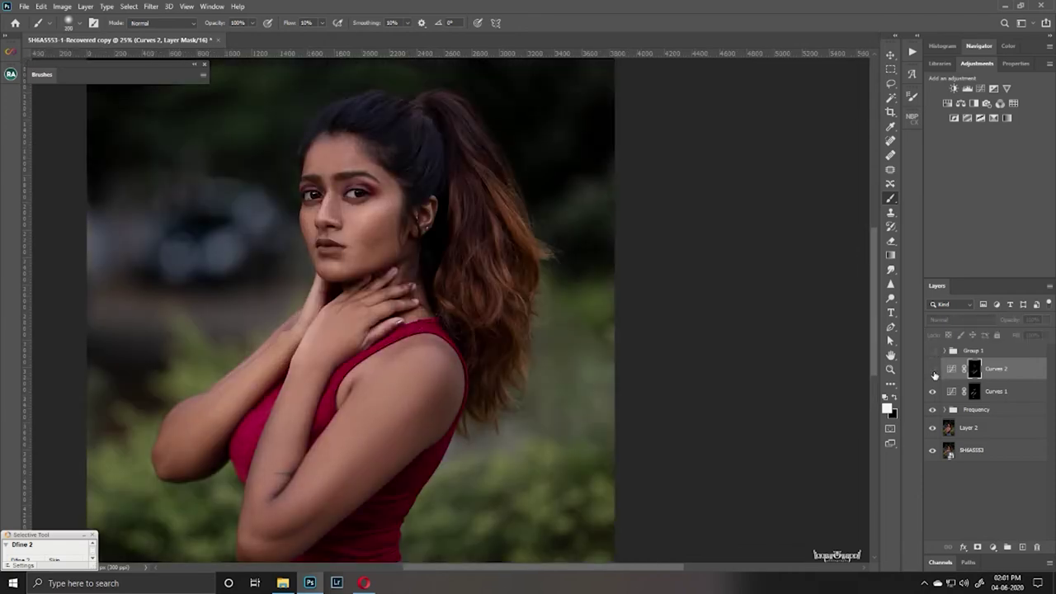
pyautogui.hotkey('ctrl', '-')
pyautogui.hotkey('ctrl', '+')
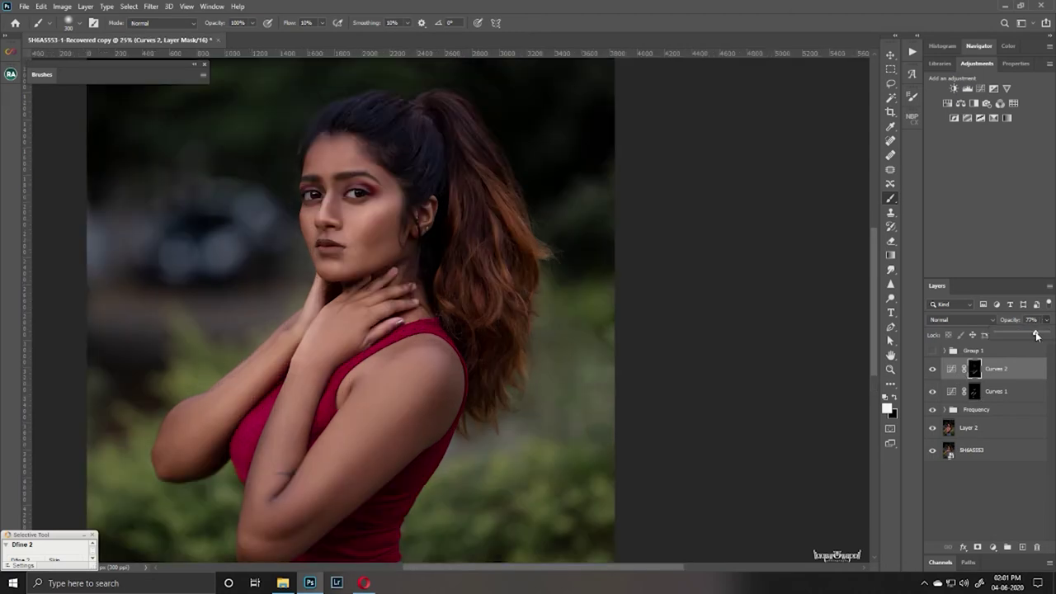
# - Try a black-to-white Gradient Map with a red stop on Group 1, then cancel it
pyautogui.press('x')
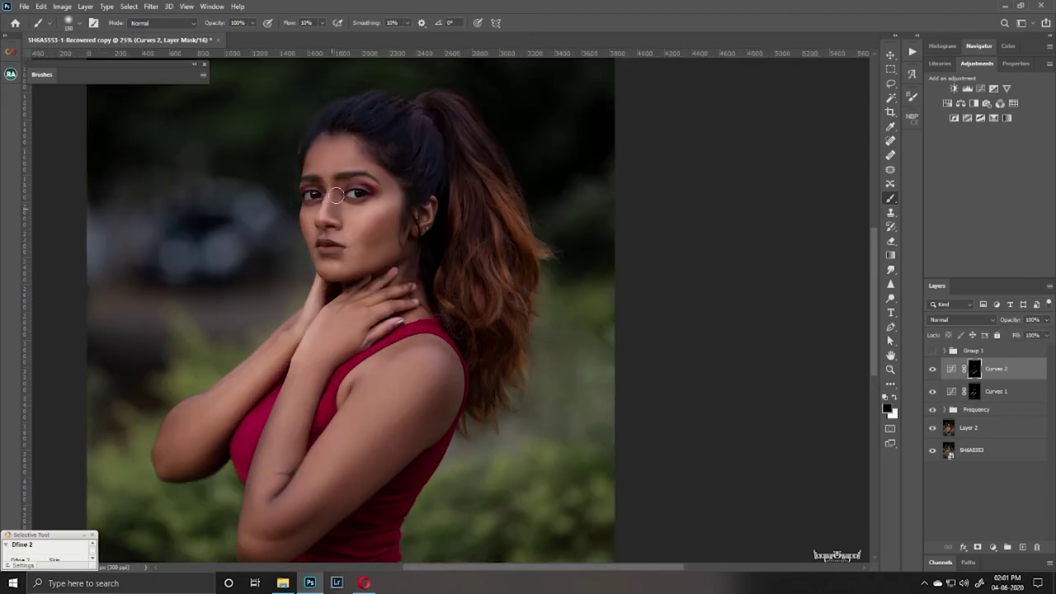
pyautogui.hotkey('ctrl', '-')
pyautogui.click(973, 351)
pyautogui.click(993, 117)
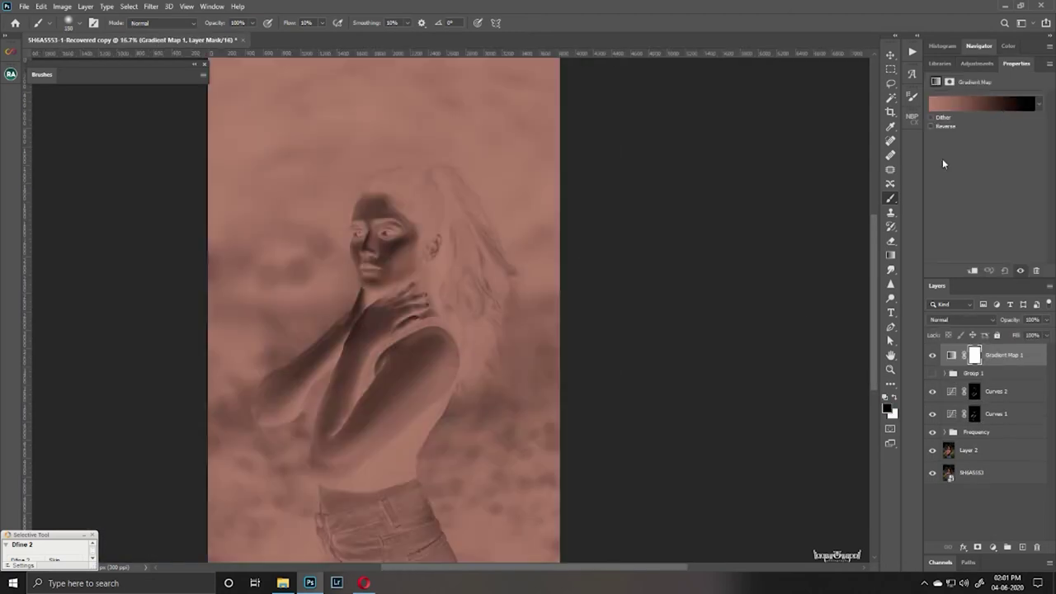
pyautogui.click(613, 242)
pyautogui.click(664, 259)
pyautogui.click(611, 409)
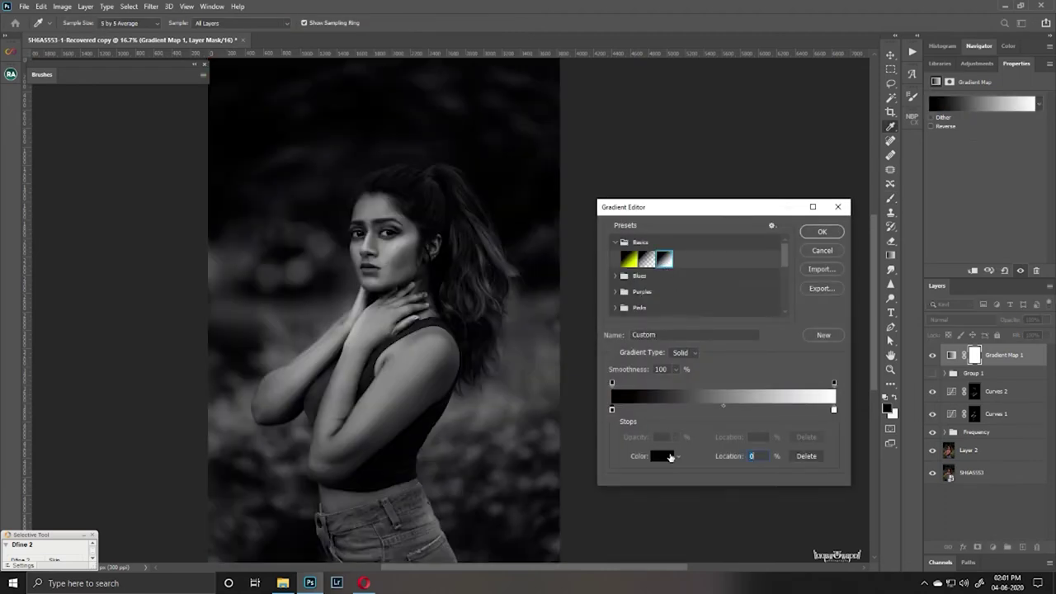
pyautogui.click(668, 456)
pyautogui.click(871, 384)
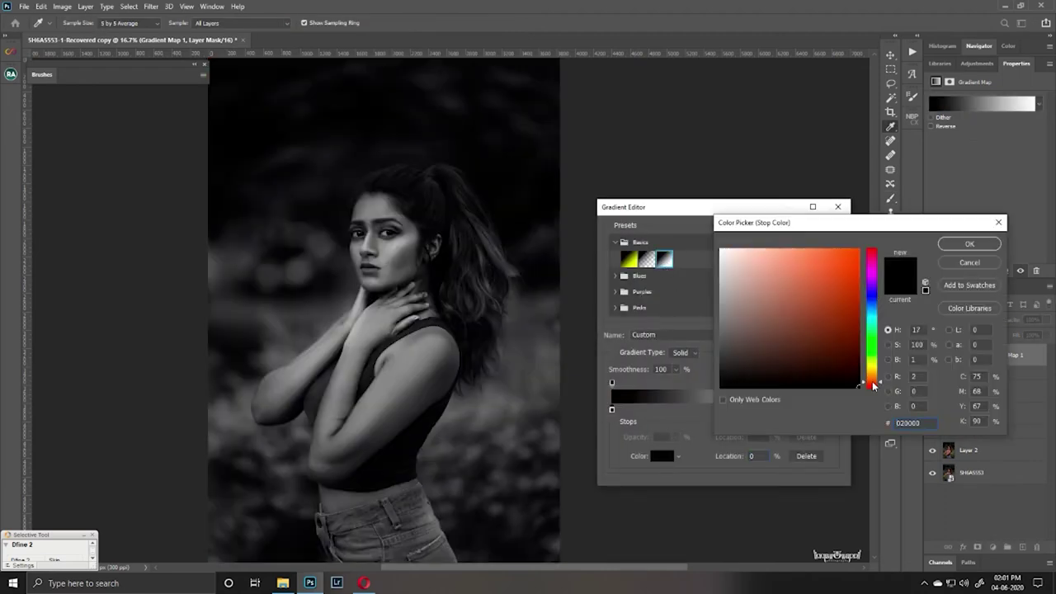
pyautogui.click(969, 243)
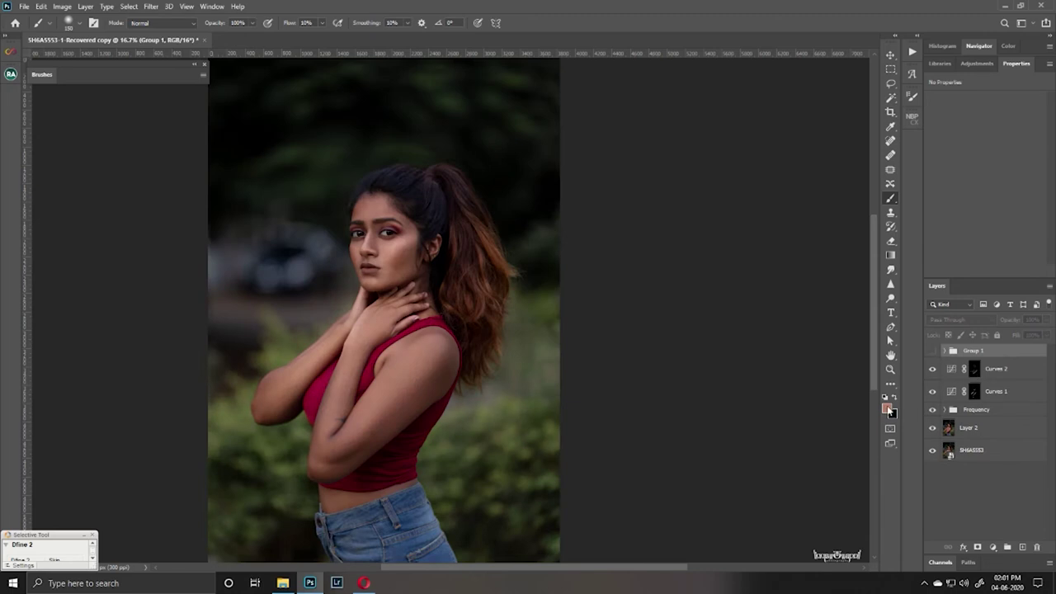
# - Set the foreground to dark reddish-brown and the background to light pink
pyautogui.click(887, 408)
pyautogui.click(756, 302)
pyautogui.click(778, 342)
pyautogui.press('Return')
pyautogui.click(892, 413)
pyautogui.click(761, 283)
pyautogui.press('Return')
# - Add a brown-to-pink Gradient Map with a salmon middle stop at 47
pyautogui.click(976, 63)
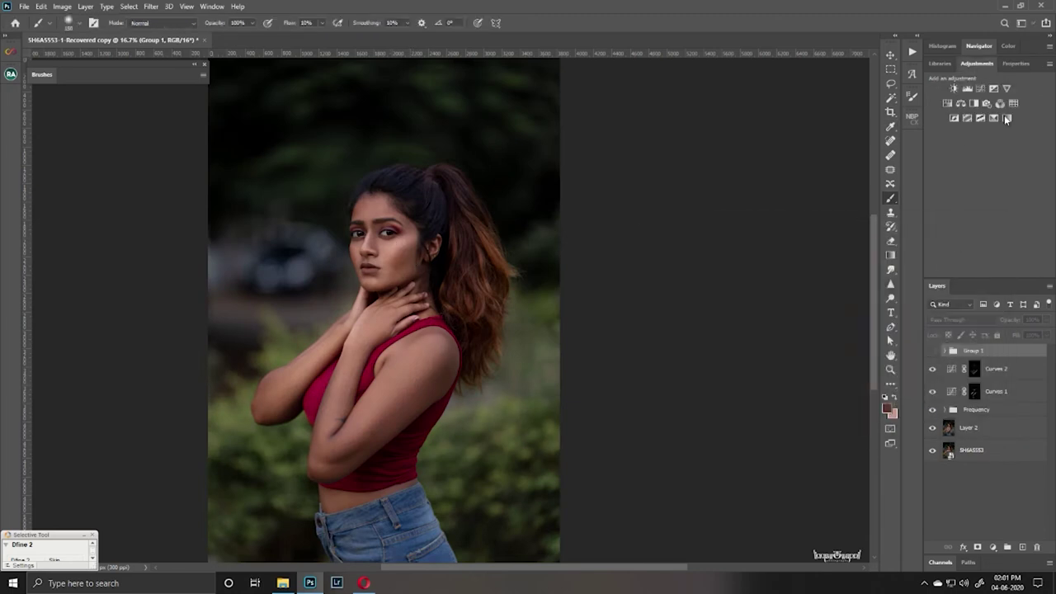
pyautogui.click(1006, 119)
pyautogui.click(982, 104)
pyautogui.click(615, 241)
pyautogui.click(716, 409)
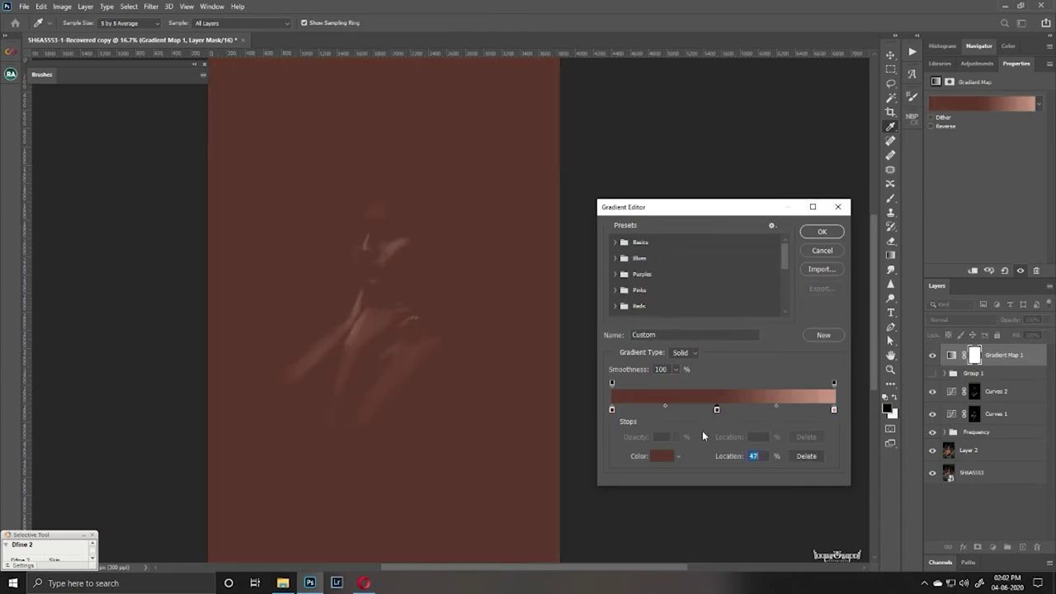
pyautogui.click(662, 455)
pyautogui.click(742, 280)
pyautogui.press('Return')
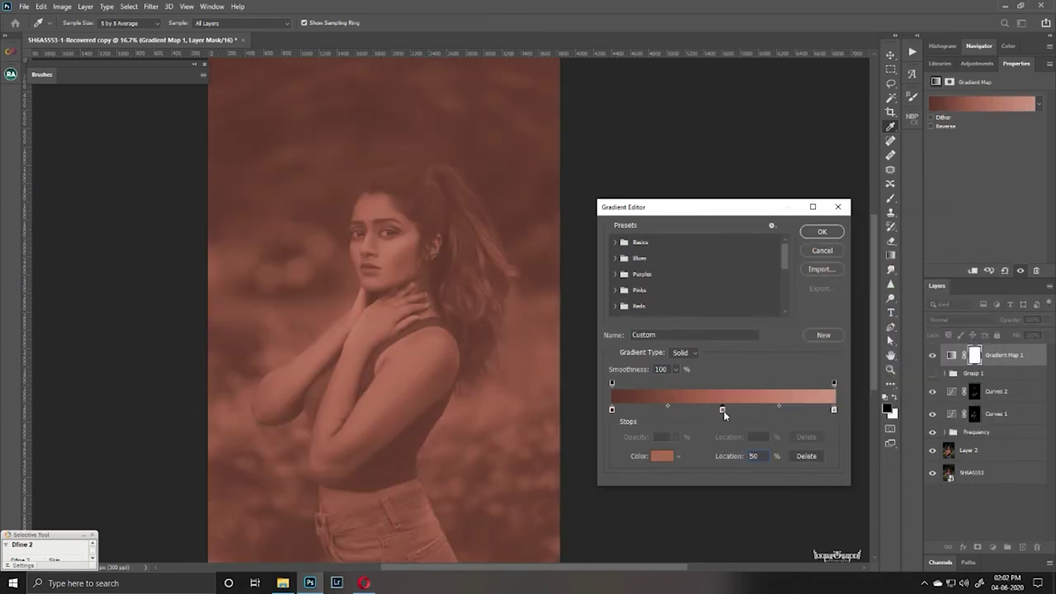
pyautogui.click(822, 232)
pyautogui.click(957, 319)
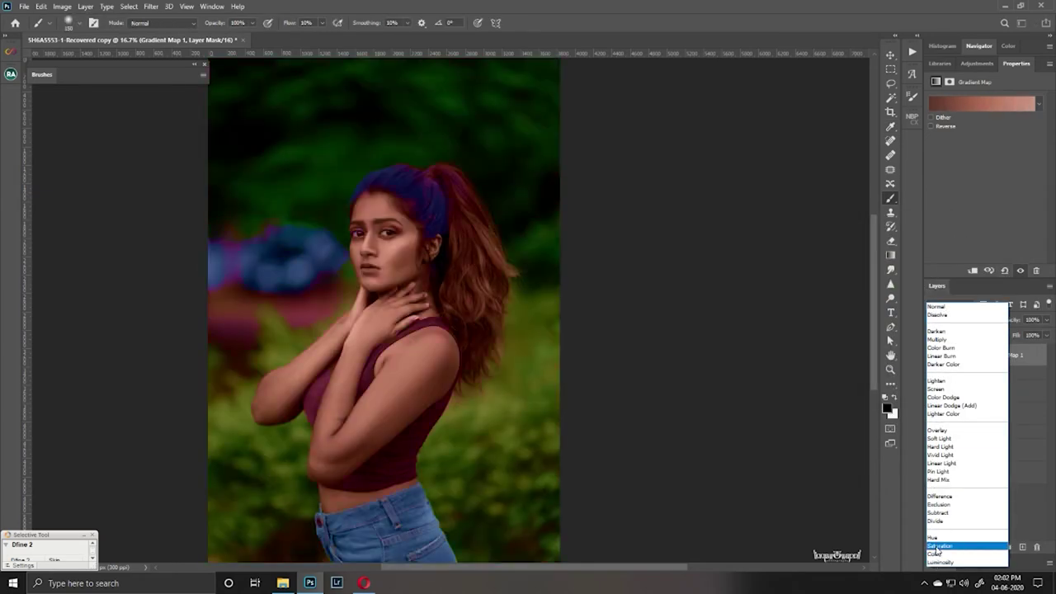
# - Try blend modes and opacity on Gradient Map 1, ending in Soft Light at 12%
pyautogui.click(934, 553)
pyautogui.moveTo(1046, 319); pyautogui.dragTo(1017, 334)
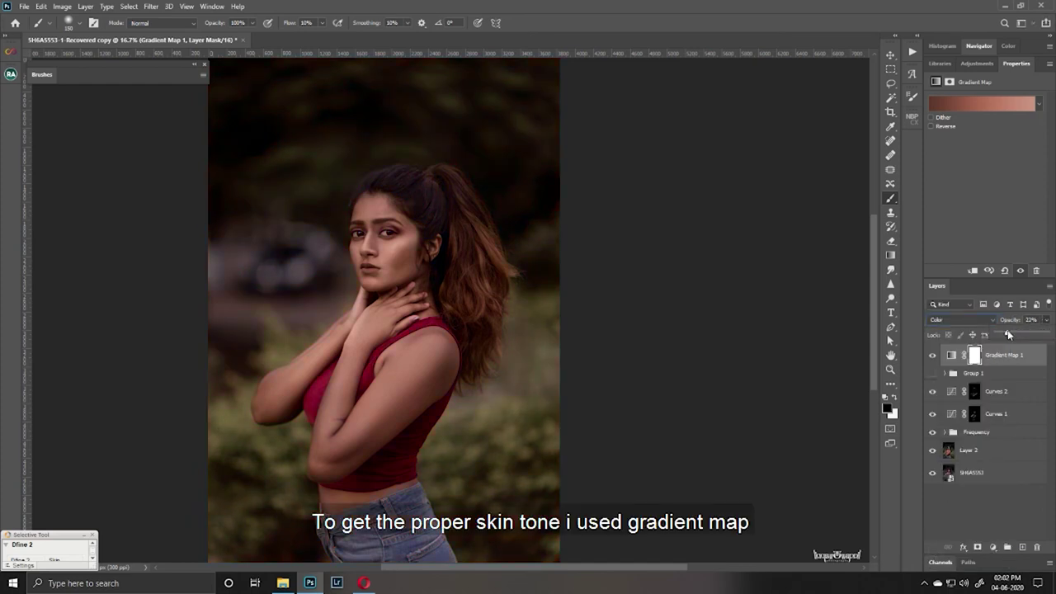
pyautogui.click(957, 320)
pyautogui.scroll(-1, 959, 317)
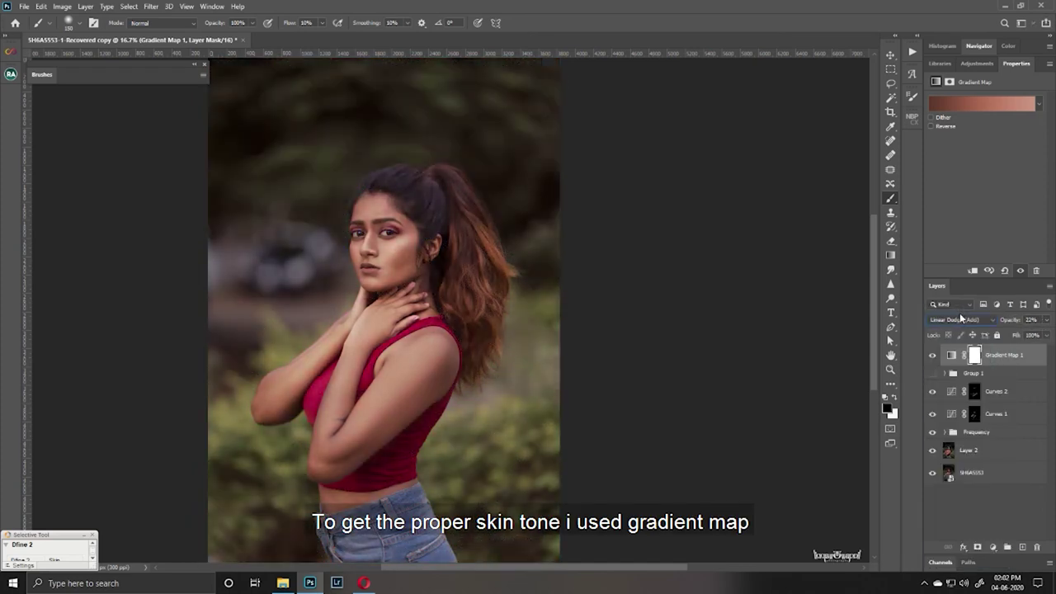
pyautogui.scroll(-2, 959, 318)
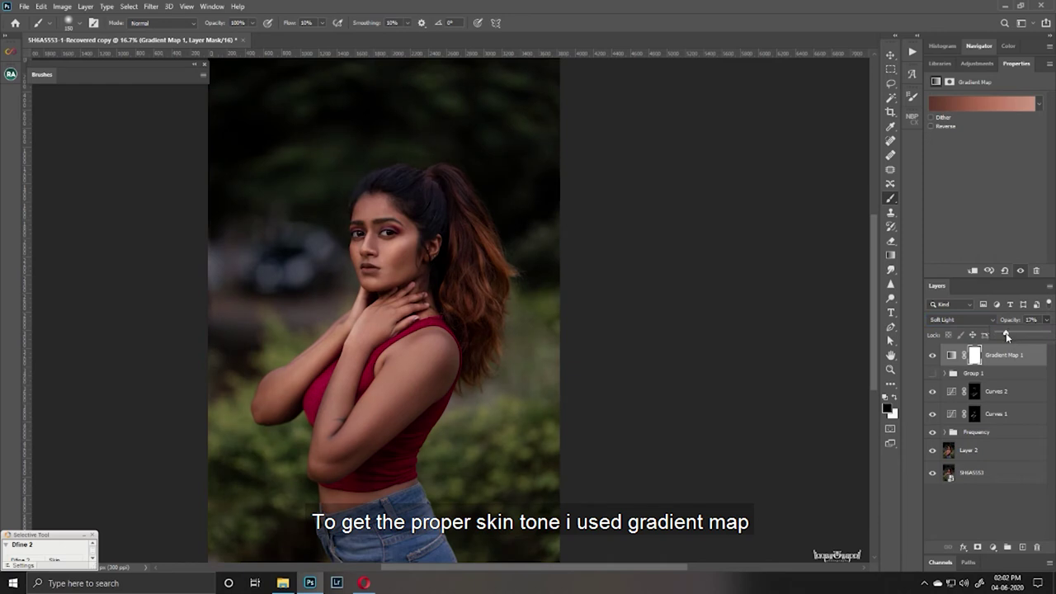
# - Invert the Gradient Map 1 mask and paint white to reveal the warm tint on her figure
pyautogui.click(974, 355)
pyautogui.hotkey('ctrl', 'i')
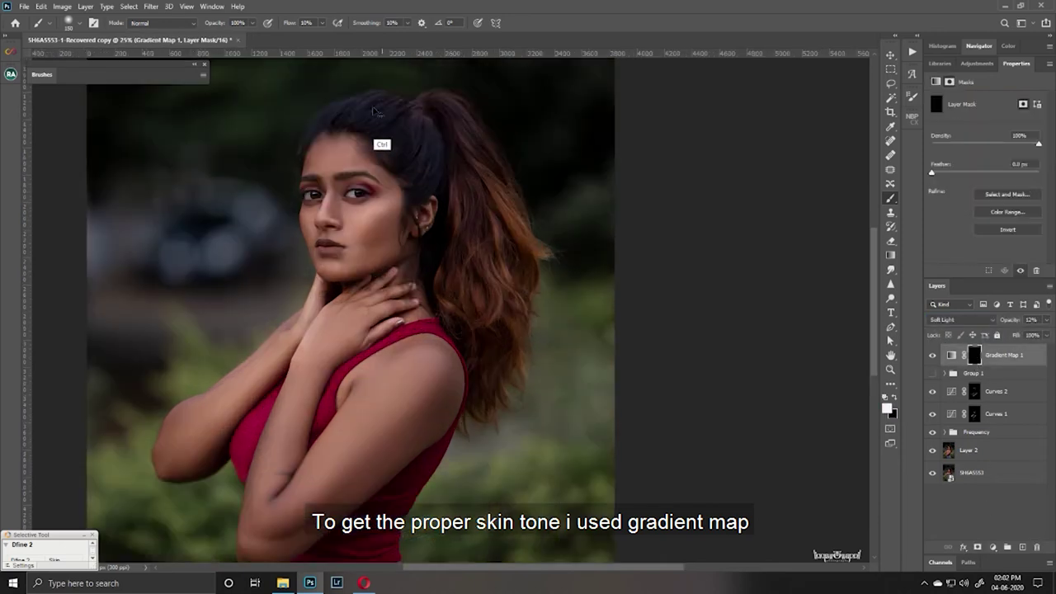
pyautogui.hotkey('ctrl', '+')
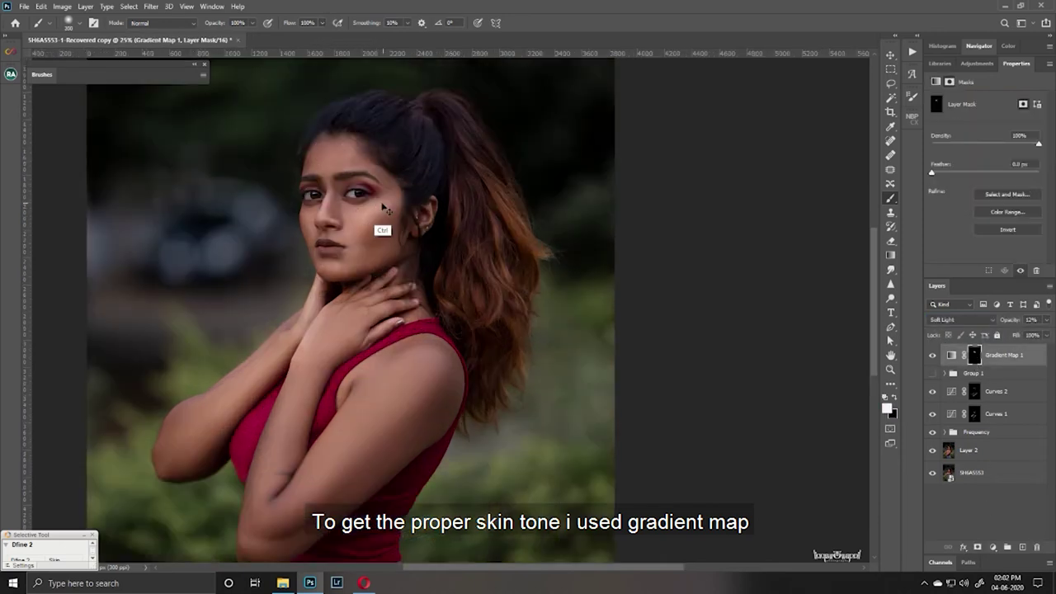
pyautogui.hotkey('ctrl', '+')
pyautogui.hotkey('ctrl', '+')
pyautogui.press(']')
pyautogui.press(']')
pyautogui.press(']')
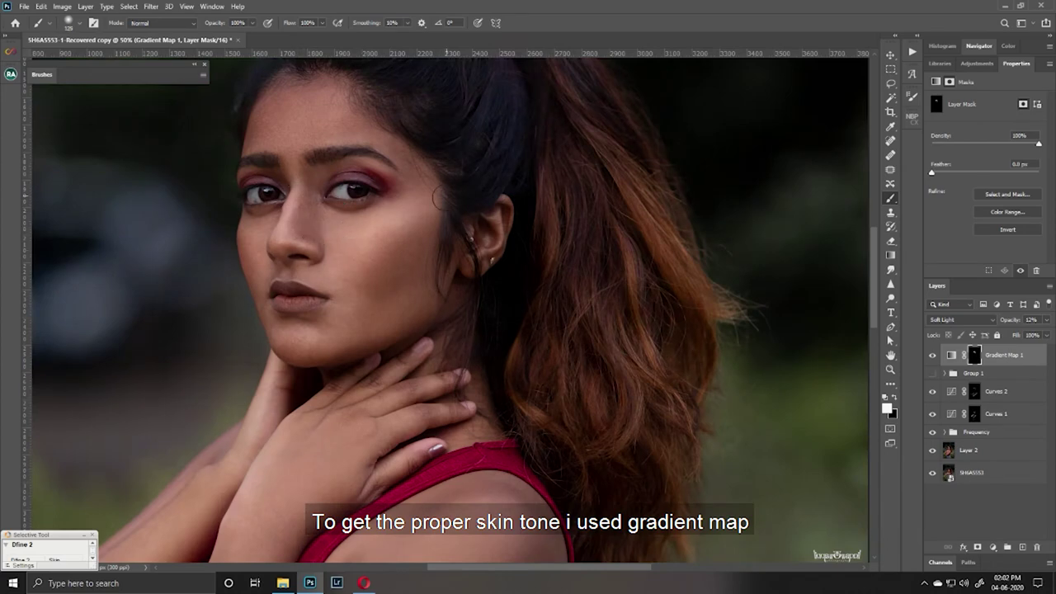
pyautogui.hotkey('ctrl', '-')
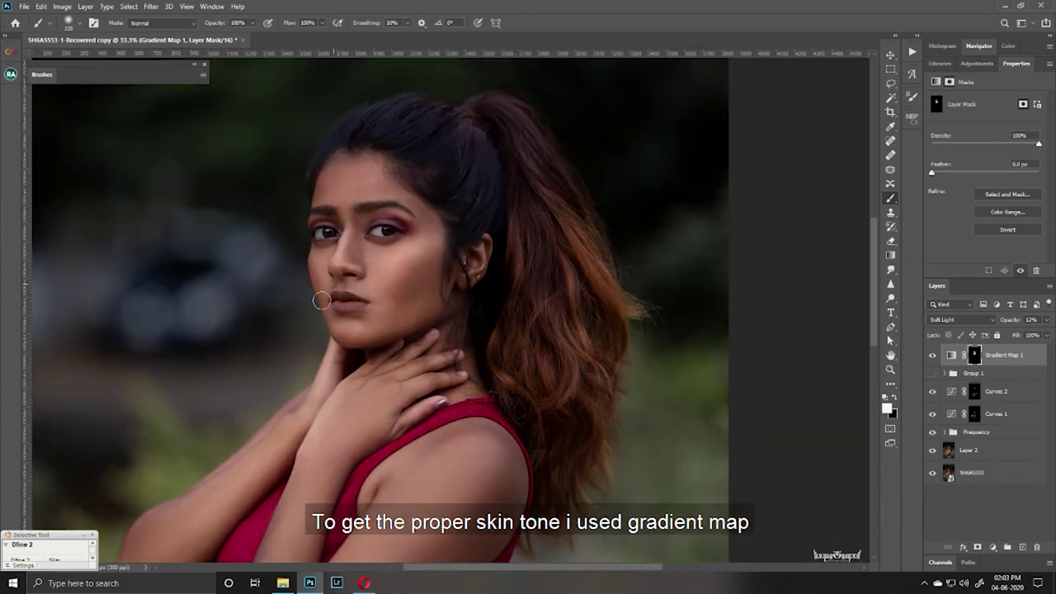
pyautogui.scroll(-5, 430, 260)
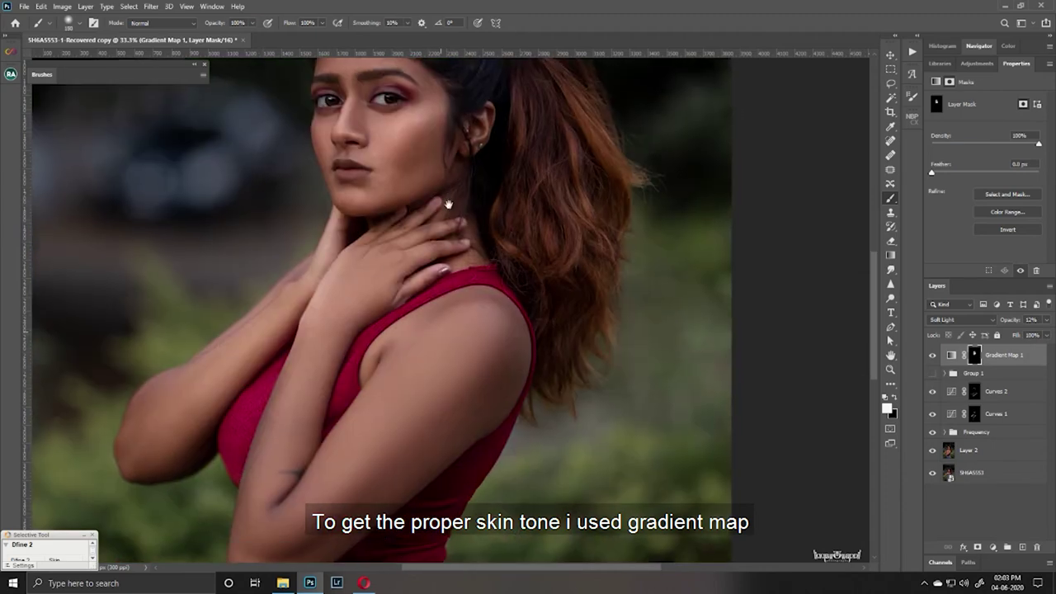
pyautogui.moveTo(418, 418)
pyautogui.mouseDown()
pyautogui.moveTo(417, 359)
pyautogui.moveTo(306, 355)
pyautogui.moveTo(265, 339)
pyautogui.moveTo(316, 295)
pyautogui.mouseUp()
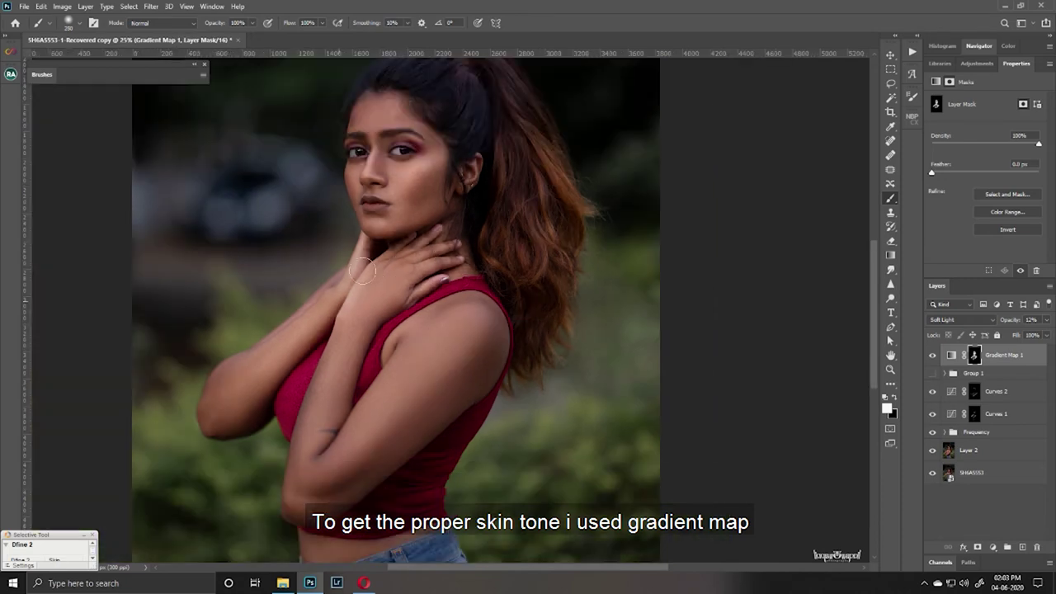
# - Change Gradient Map 1's dark stop to a deeper reddish brown, #60311d
pyautogui.click(951, 354)
pyautogui.click(981, 103)
pyautogui.click(611, 409)
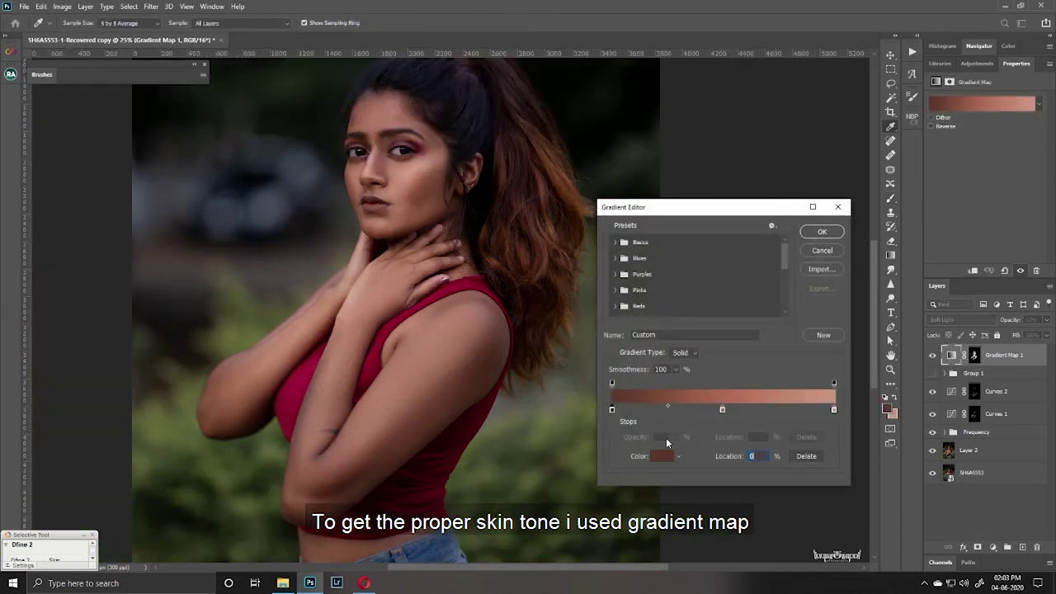
pyautogui.click(662, 455)
pyautogui.click(791, 339)
pyautogui.moveTo(791, 339); pyautogui.dragTo(816, 335)
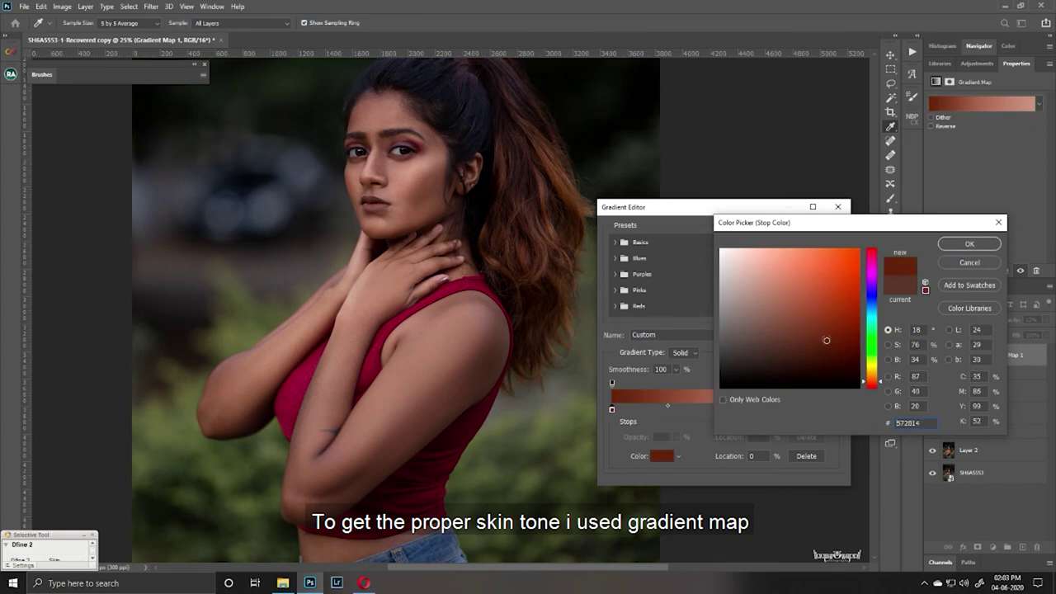
pyautogui.click(969, 243)
pyautogui.click(820, 228)
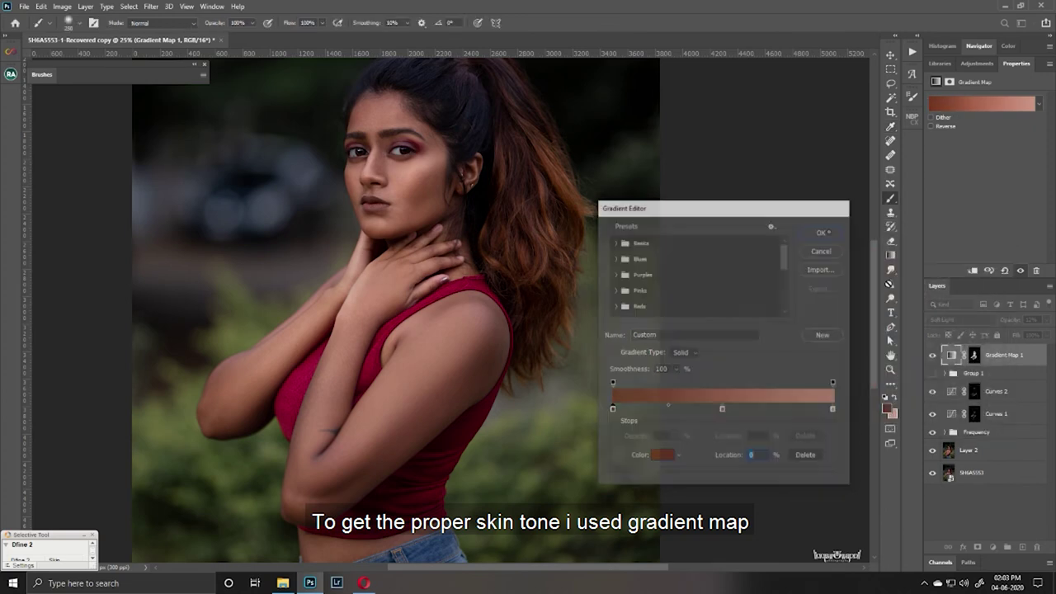
# - Lower Gradient Map 1's opacity to 27% and raise the Curves 3 curve to brighten the image
pyautogui.click(1046, 319)
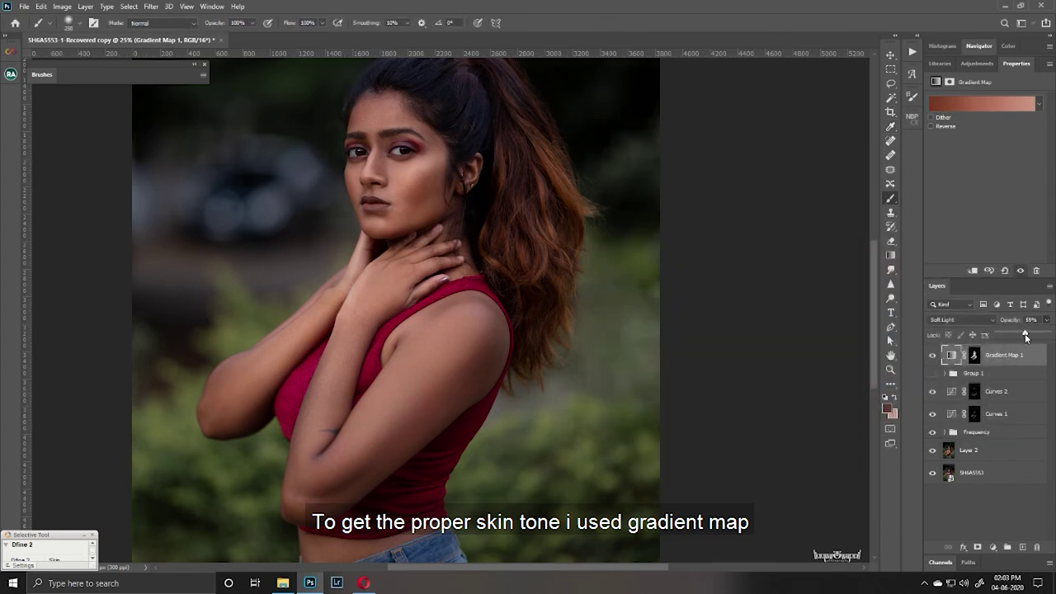
pyautogui.moveTo(1014, 337); pyautogui.dragTo(1010, 337)
pyautogui.doubleClick(1013, 353)
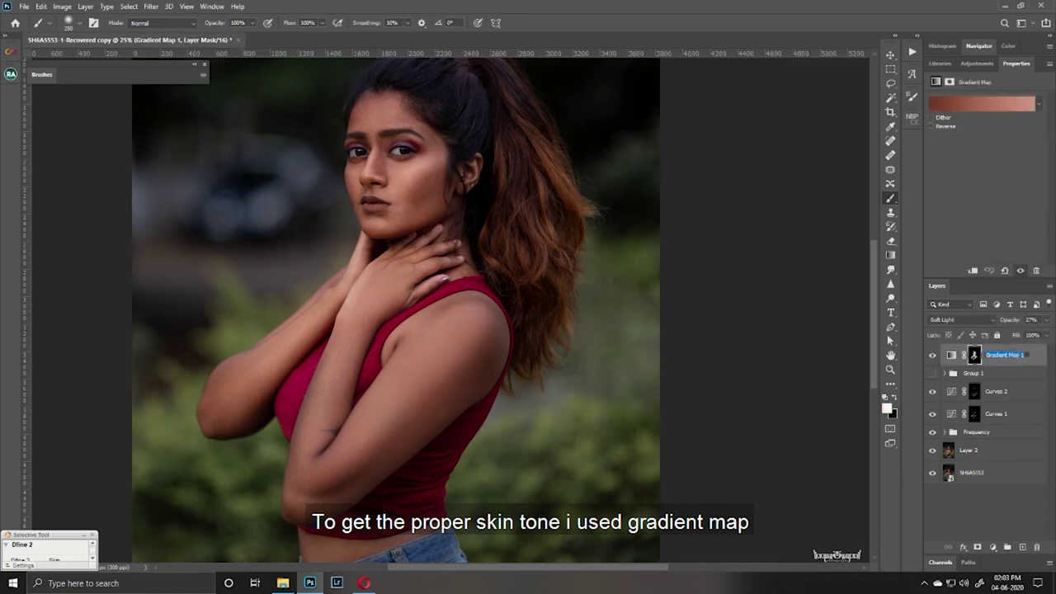
pyautogui.press('Return')
pyautogui.scroll(5, 511, 276)
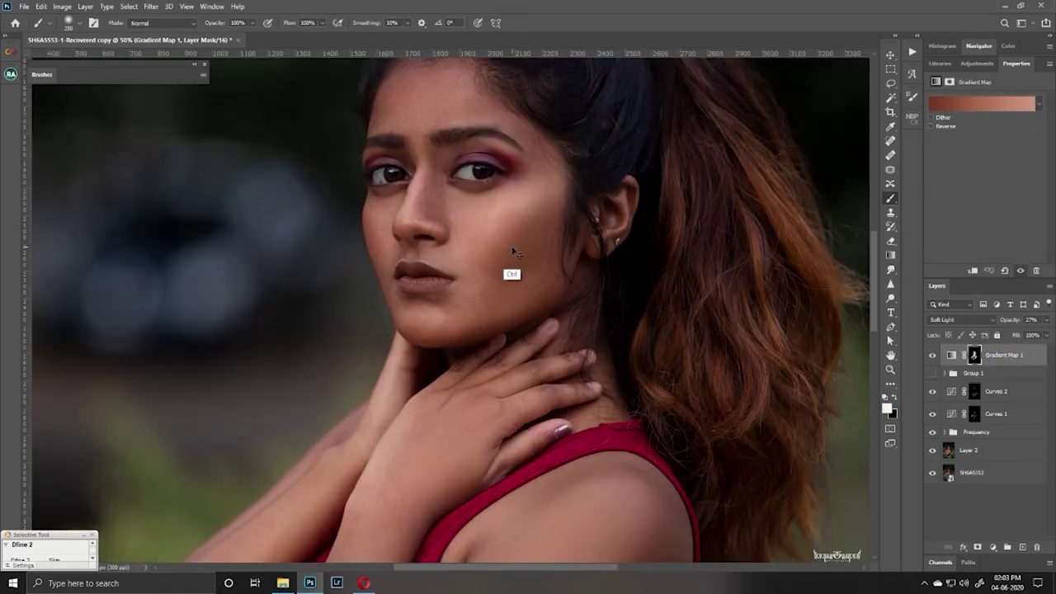
pyautogui.moveTo(446, 183); pyautogui.dragTo(438, 313)
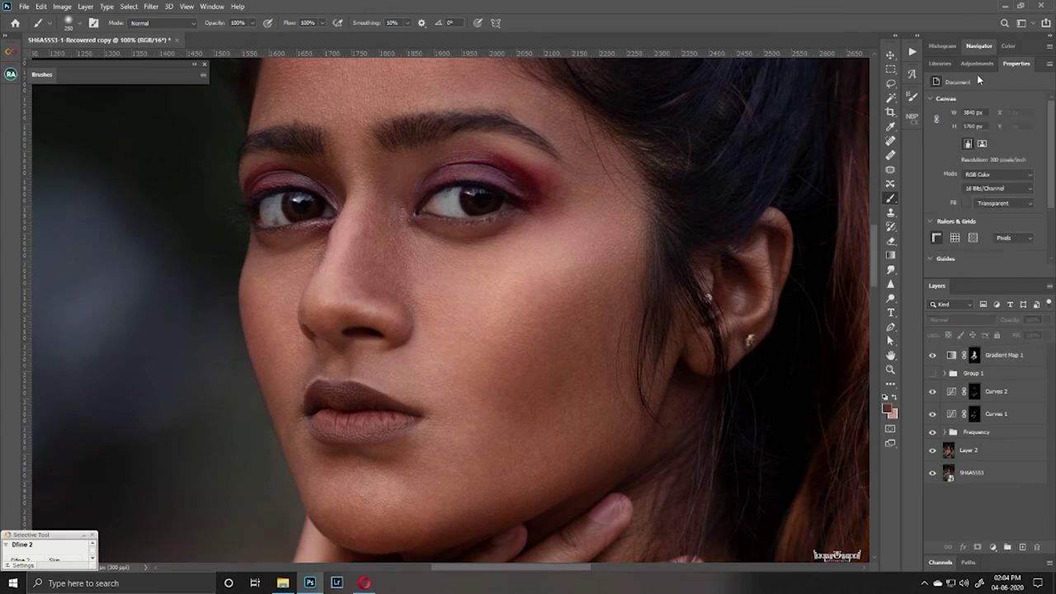
pyautogui.moveTo(994, 171); pyautogui.dragTo(986, 150)
# - Invert the Curves 3 mask to black and shrink the brush for the eyes
pyautogui.click(949, 81)
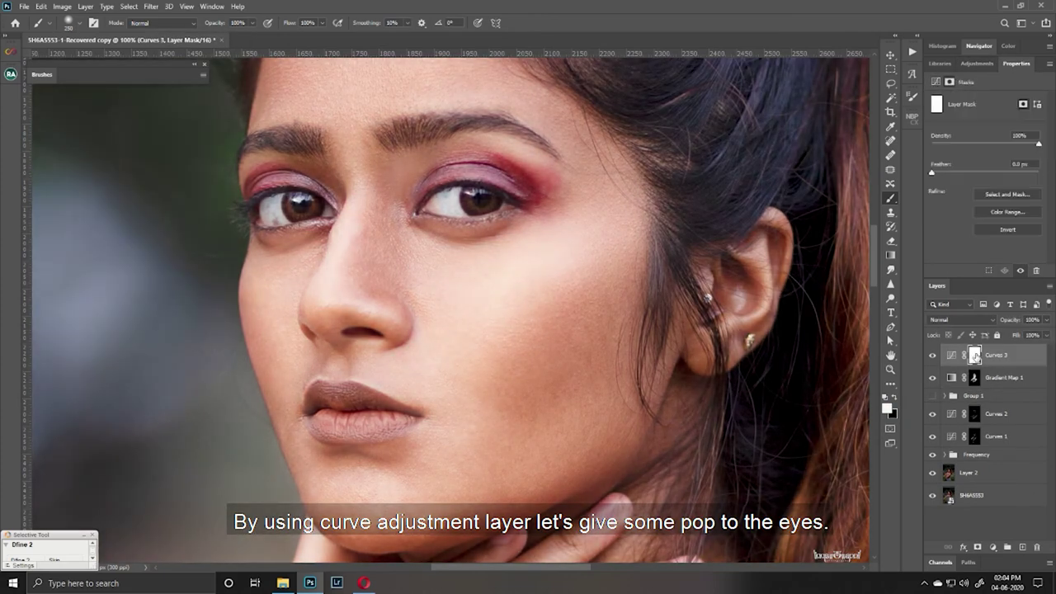
pyautogui.hotkey('ctrl', 'i')
pyautogui.press('[')
pyautogui.press('[')
pyautogui.press('[')
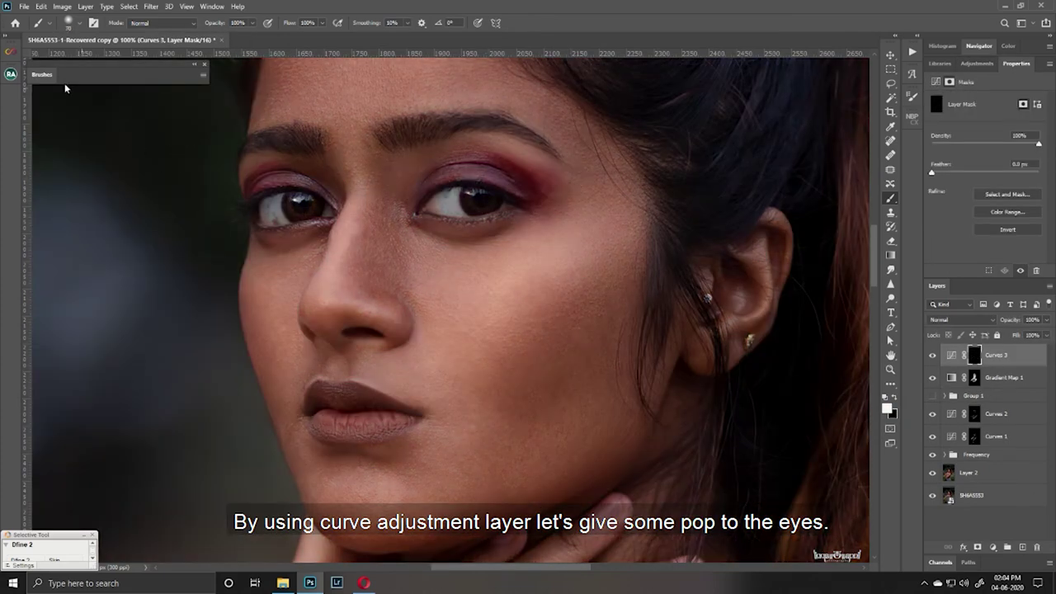
pyautogui.scroll(-3, 116, 231)
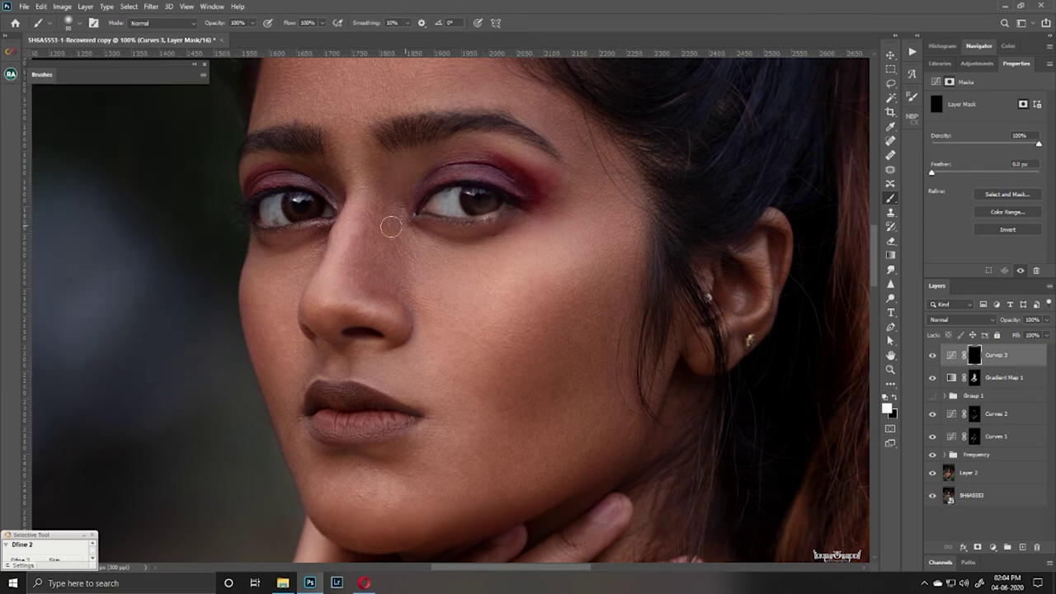
pyautogui.hotkey('ctrl', '2')
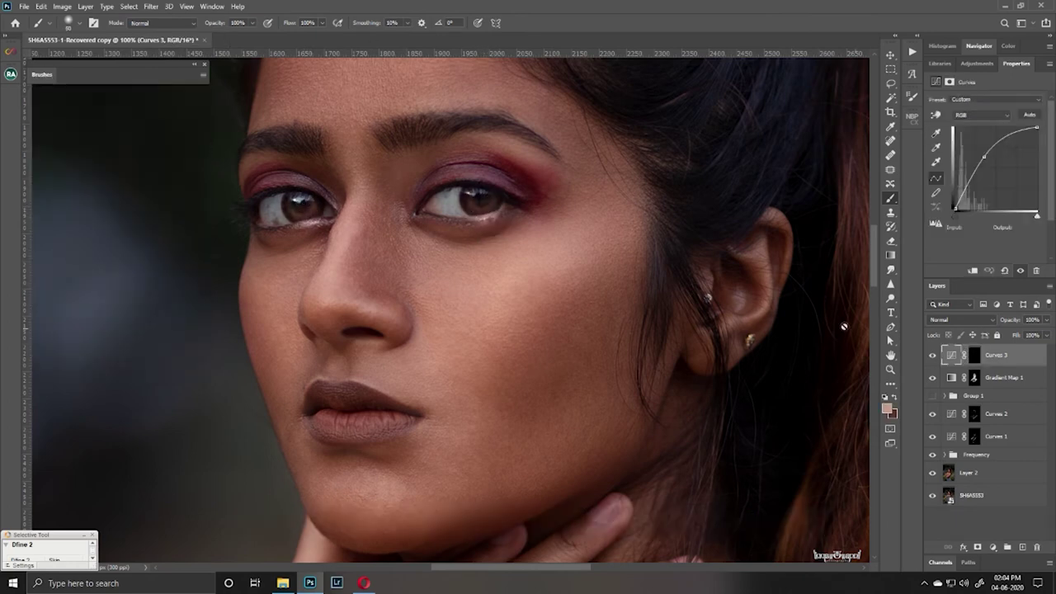
pyautogui.hotkey('ctrl', '\\')
pyautogui.hotkey('ctrl', '+')
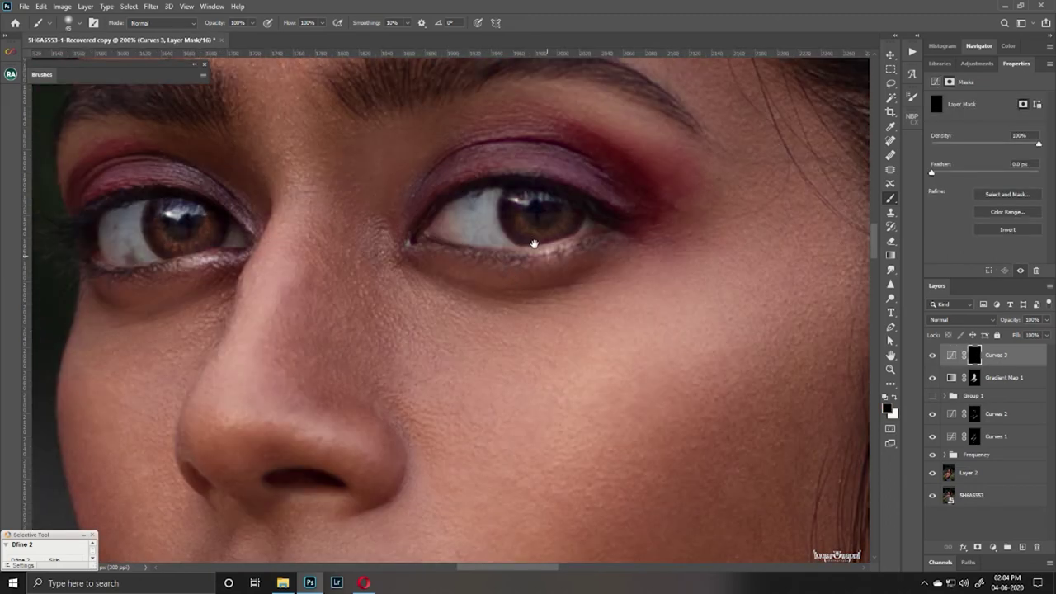
# - Paint the brightening onto both eyes, then trim it back along the lower lash line
pyautogui.moveTo(529, 248); pyautogui.dragTo(604, 233)
pyautogui.moveTo(173, 264); pyautogui.dragTo(240, 253)
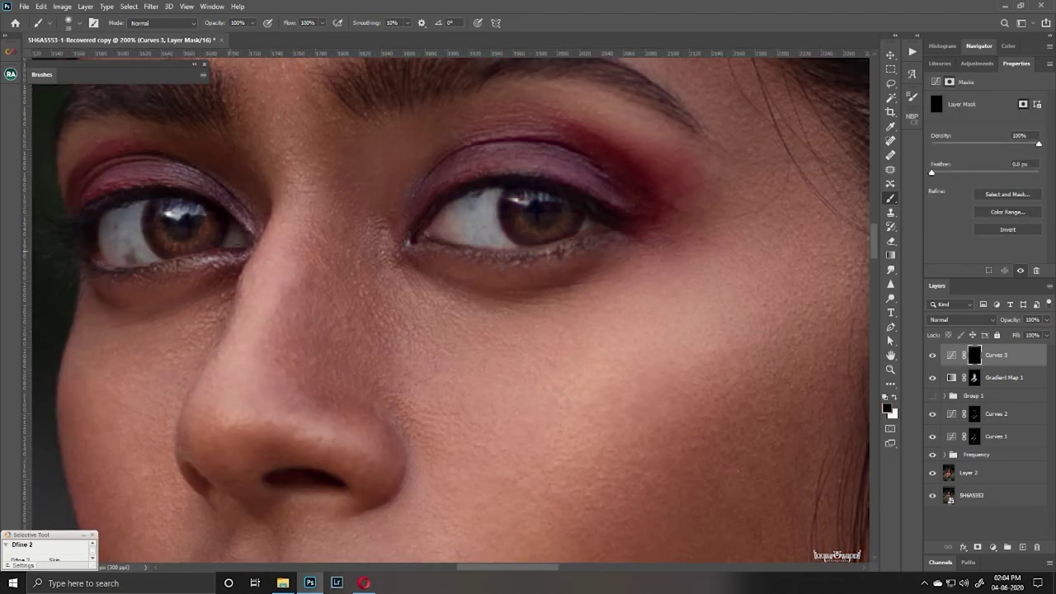
pyautogui.press('x')
pyautogui.moveTo(531, 247); pyautogui.dragTo(582, 239)
pyautogui.press('x')
pyautogui.hotkey('ctrl', '-')
pyautogui.hotkey('ctrl', '-')
pyautogui.hotkey('ctrl', '-')
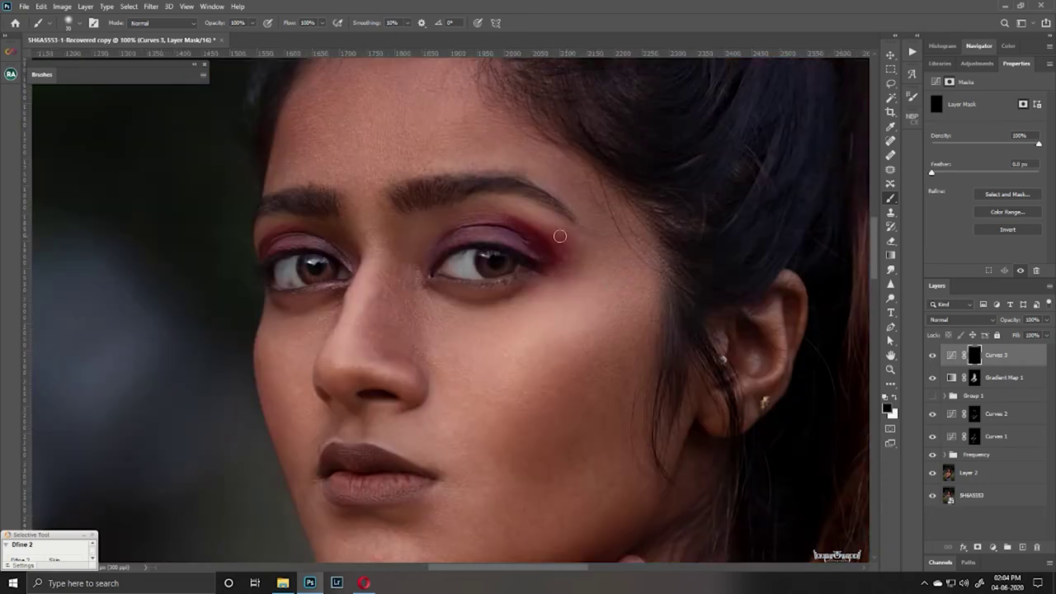
# - Add an empty Layer 3 above Curves 3, leaving the blend mode unchanged
pyautogui.click(956, 319)
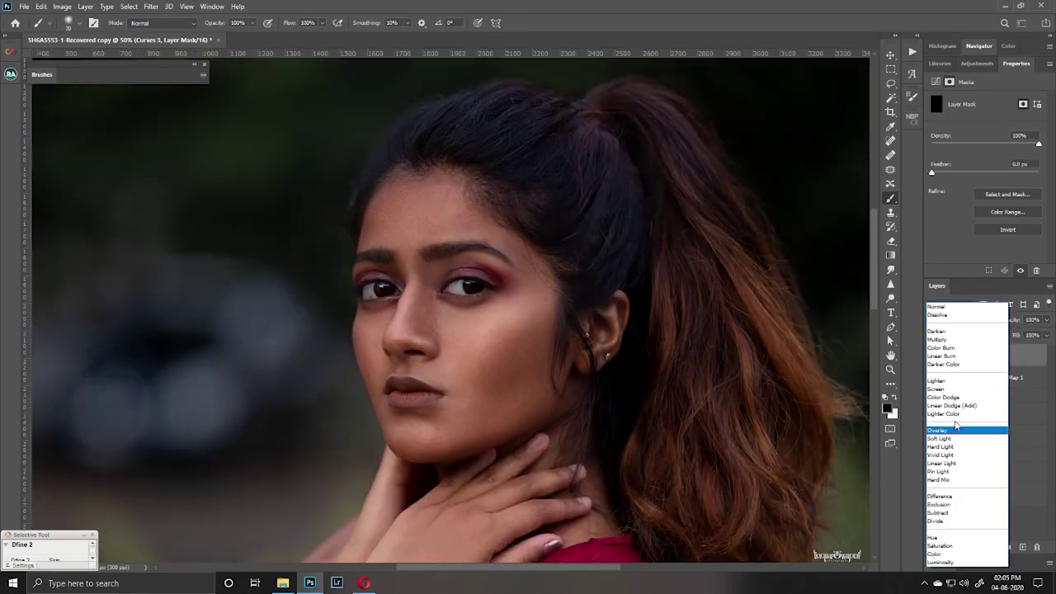
pyautogui.press('Escape')
pyautogui.hotkey('ctrl', '+')
pyautogui.hotkey('ctrl', '+')
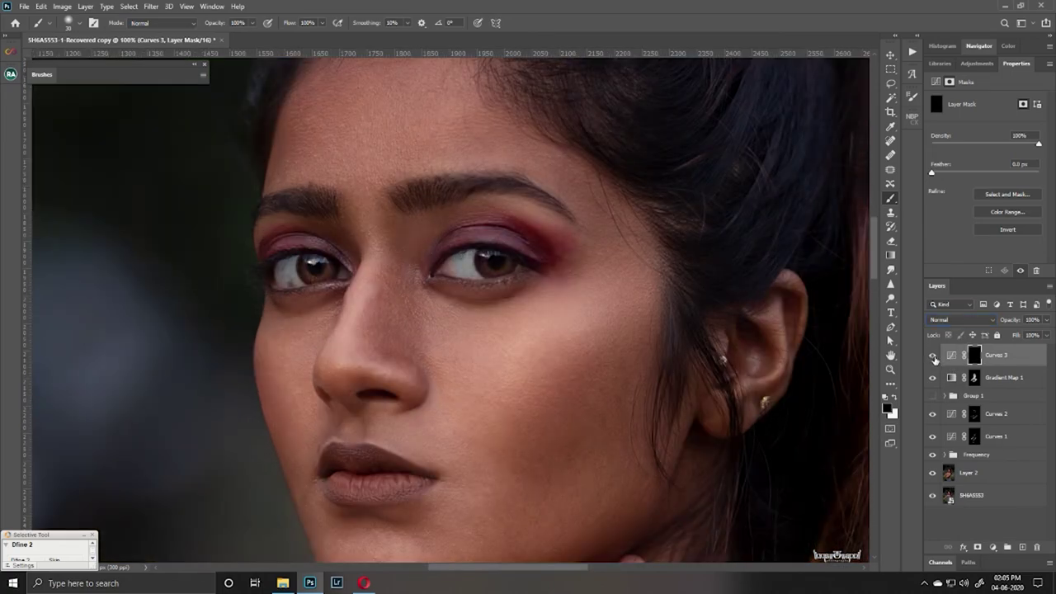
pyautogui.hotkey('ctrl', '-')
pyautogui.hotkey('ctrl', '-')
pyautogui.hotkey('ctrl', '+')
pyautogui.hotkey('ctrl', 'shift', 'alt', 'n')
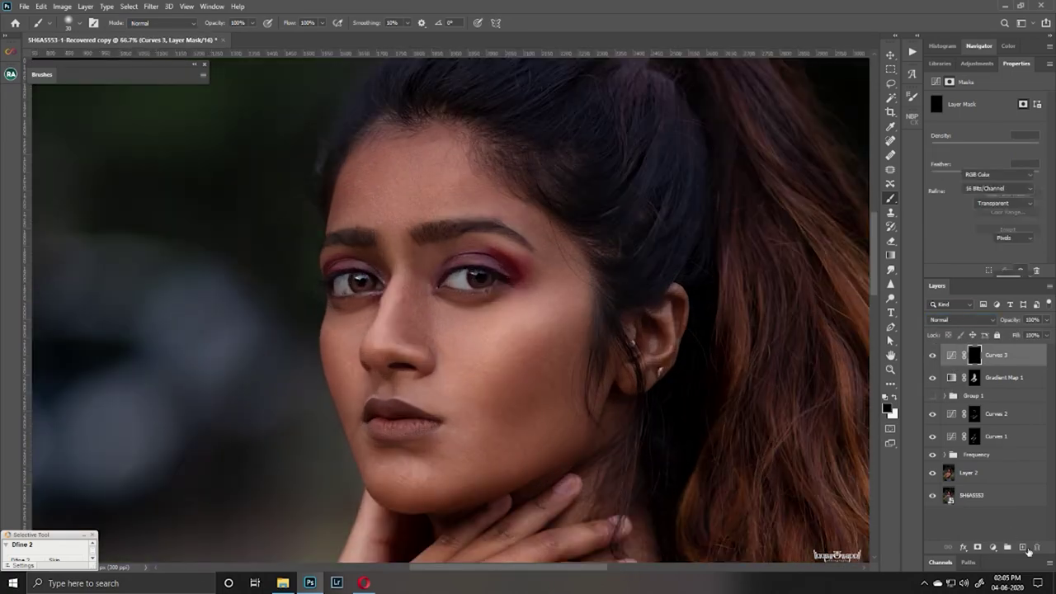
# - Centre the face and set up a soft brush at a very low flow
pyautogui.hotkey('ctrl', '+')
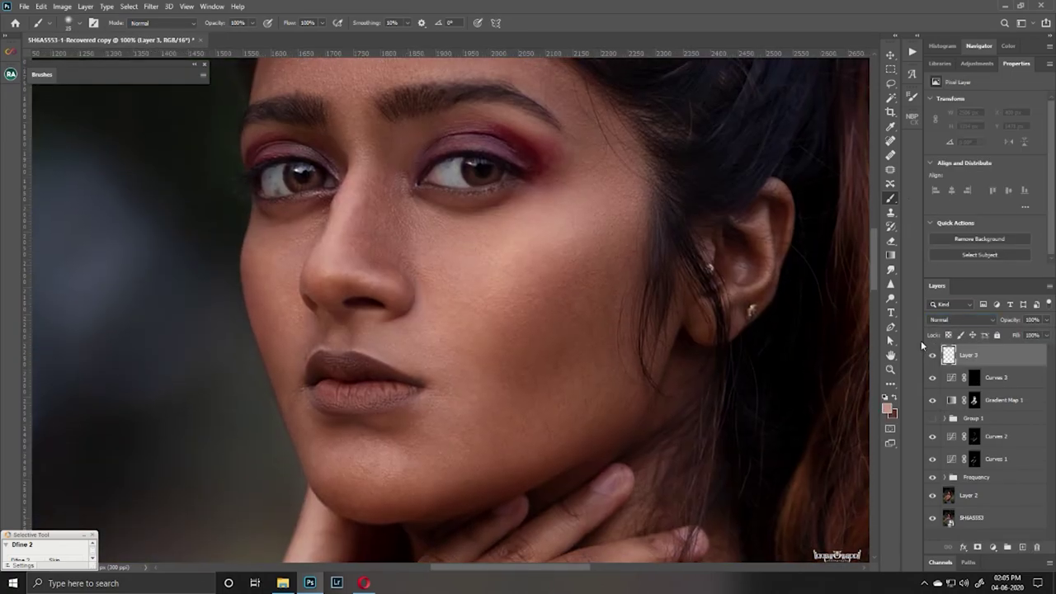
pyautogui.moveTo(412, 291); pyautogui.dragTo(429, 326)
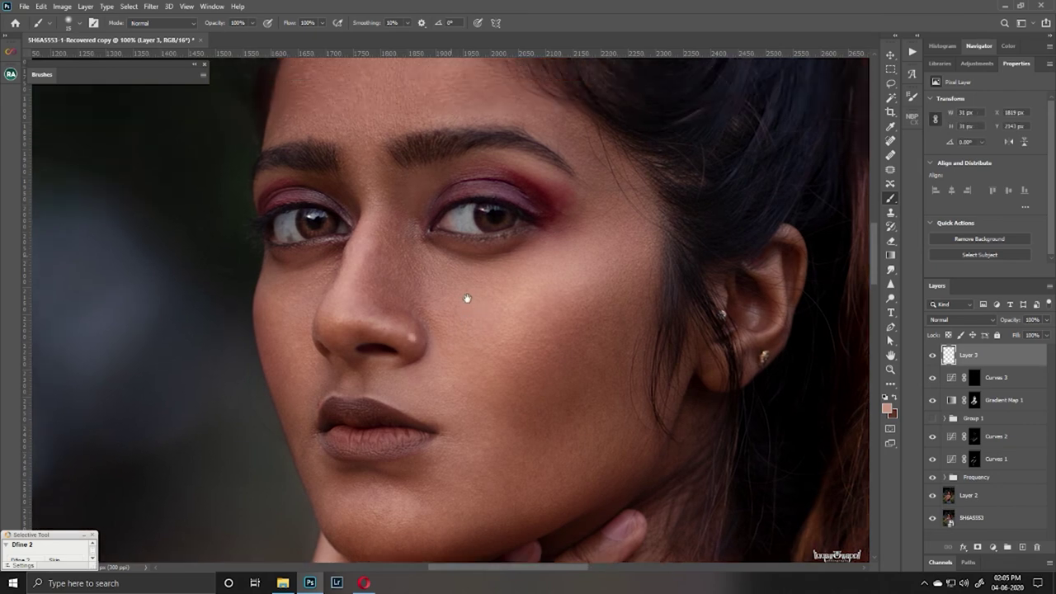
pyautogui.hotkey('ctrl', '-')
pyautogui.rightClick(503, 345)
pyautogui.press('Escape')
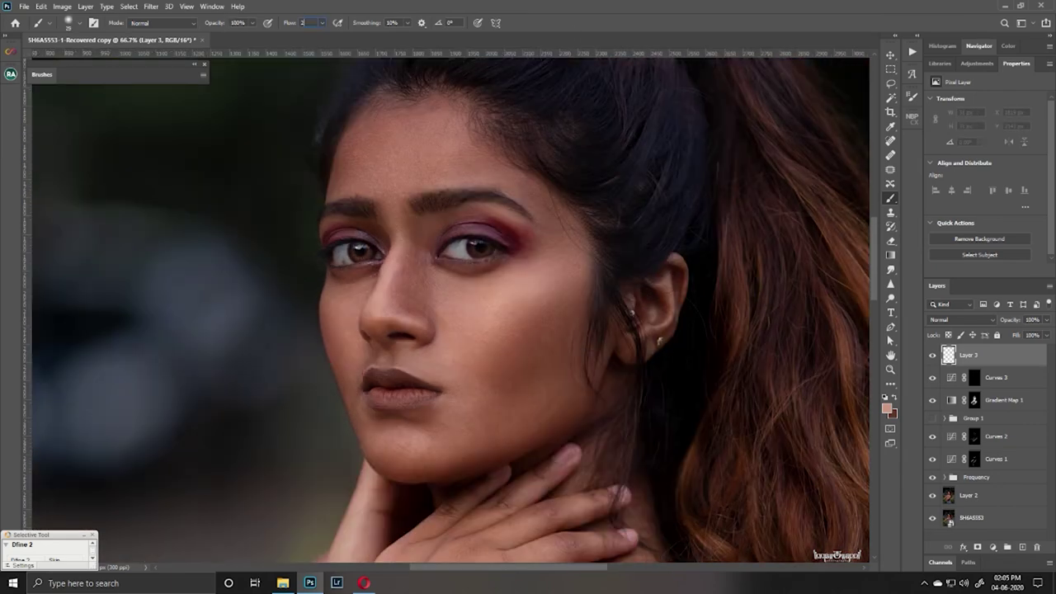
pyautogui.hotkey('ctrl', '-')
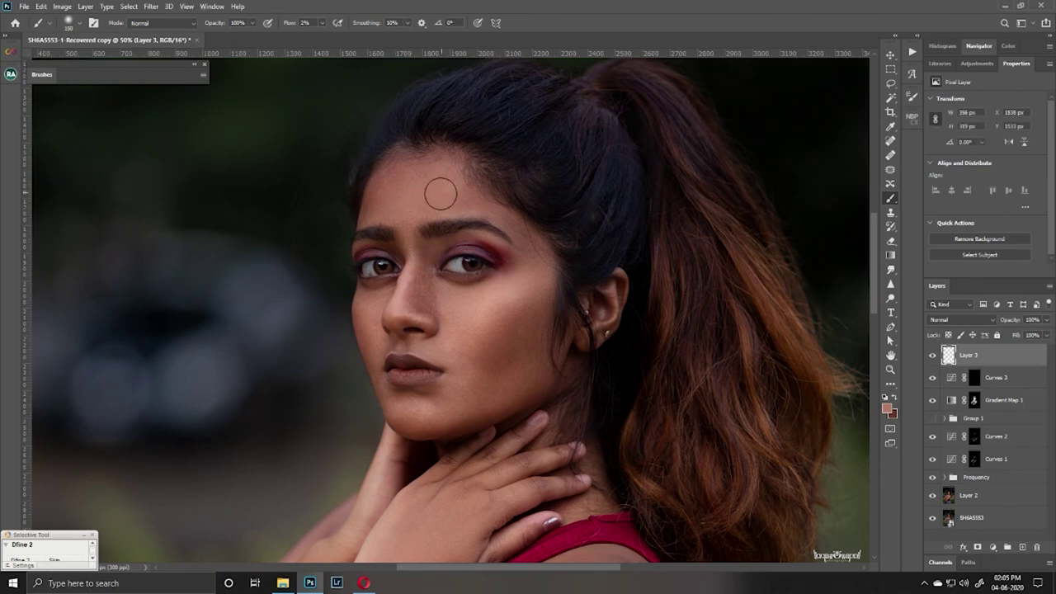
# - Sample skin tones and paint faint strokes over the cheeks, chin and jaw on Layer 3
pyautogui.keyDown('alt'); pyautogui.click(406, 192); pyautogui.keyUp('alt')
pyautogui.moveTo(472, 284)
pyautogui.mouseDown()
pyautogui.moveTo(478, 326)
pyautogui.moveTo(497, 286)
pyautogui.mouseUp()
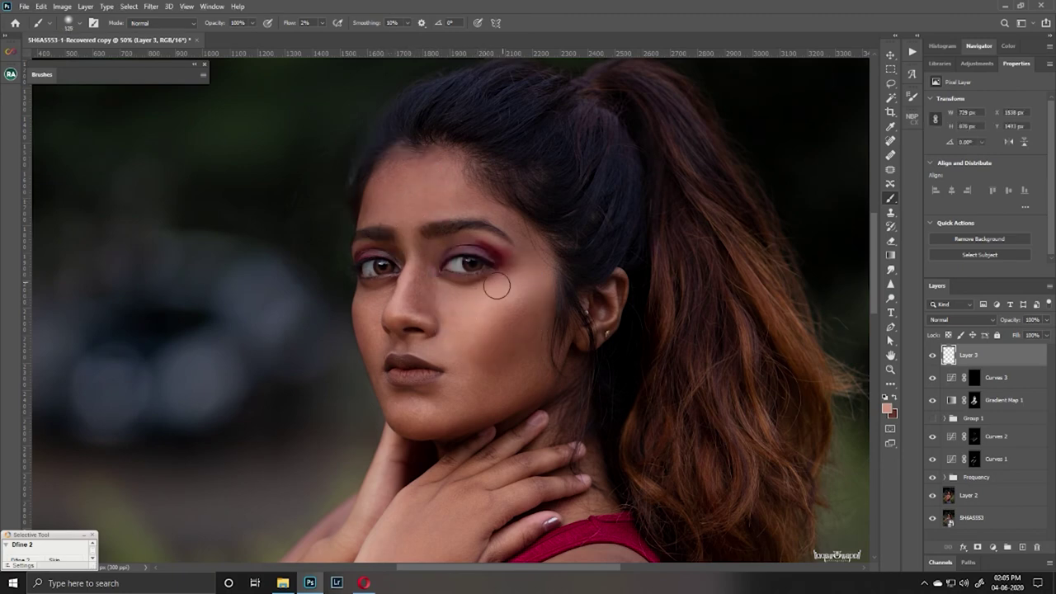
pyautogui.keyDown('alt'); pyautogui.click(436, 292); pyautogui.keyUp('alt')
pyautogui.keyDown('alt'); pyautogui.click(427, 273); pyautogui.keyUp('alt')
pyautogui.scroll(-1, 399, 222)
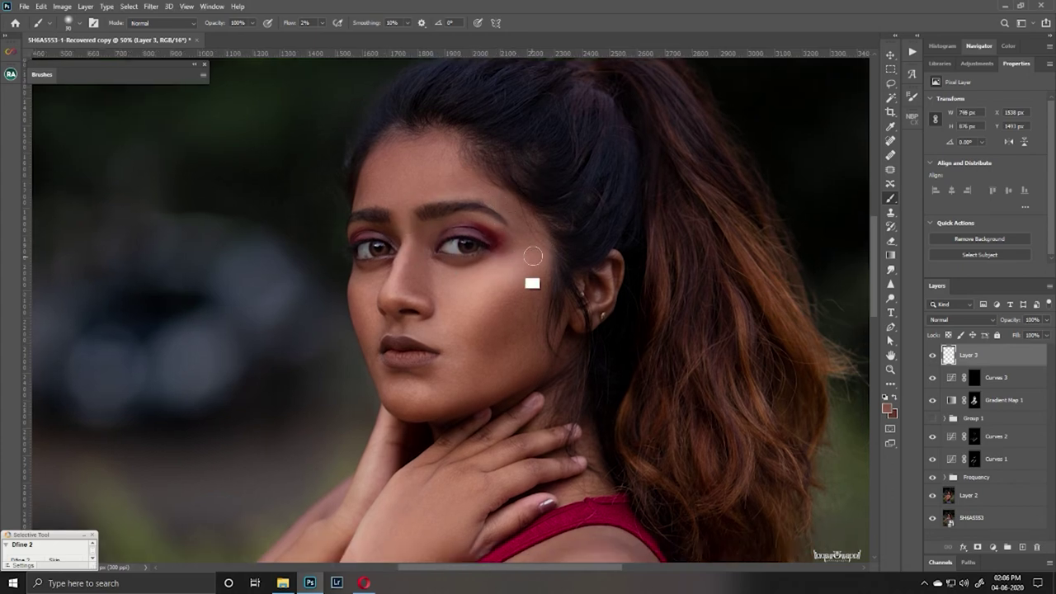
pyautogui.moveTo(532, 283); pyautogui.dragTo(552, 276)
pyautogui.hotkey('shift', 'alt', 'p')
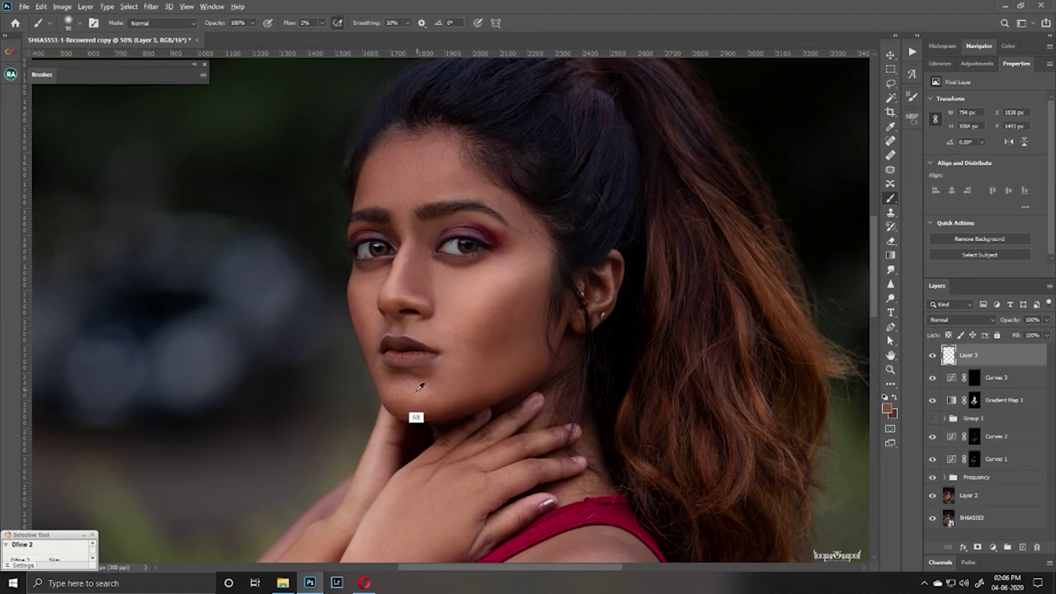
pyautogui.moveTo(415, 416); pyautogui.dragTo(404, 386)
# - Paint a faint skin-tone stroke over the arm
pyautogui.scroll(-1, 378, 275)
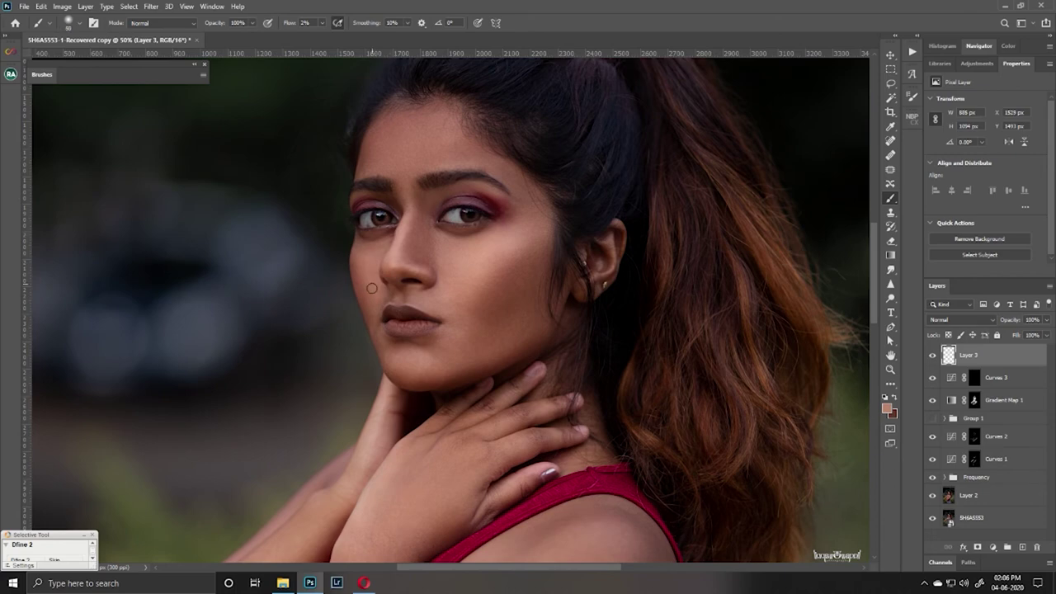
pyautogui.scroll(-1, 425, 283)
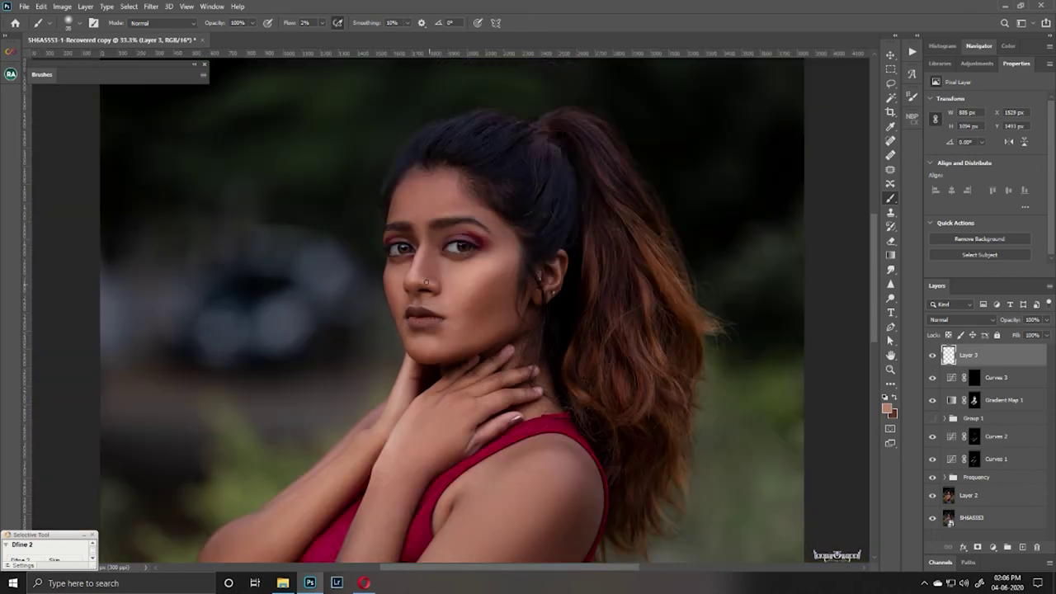
pyautogui.scroll(-1, 432, 286)
pyautogui.scroll(-1, 432, 286)
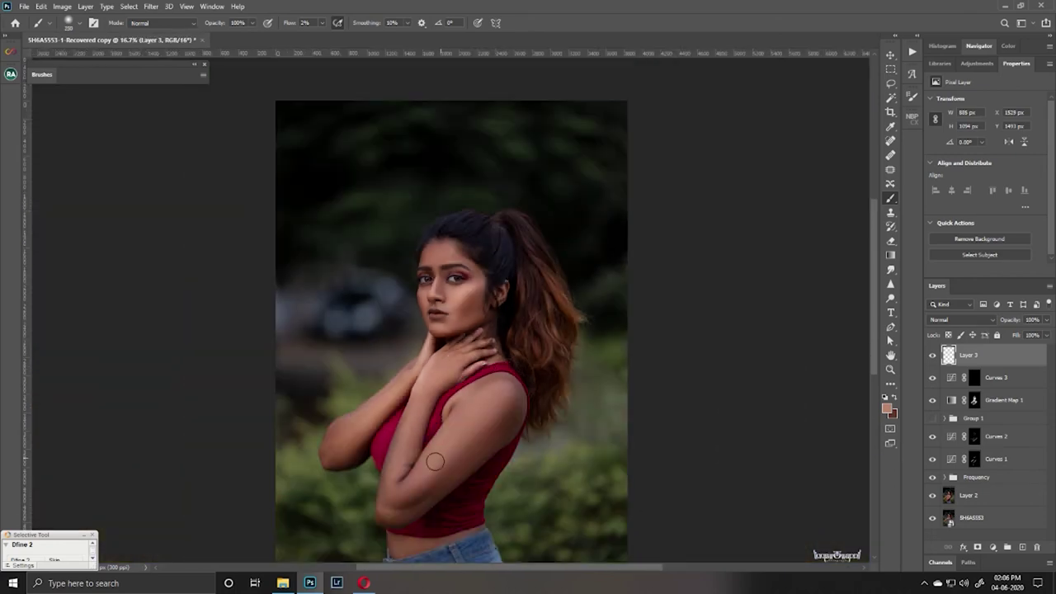
pyautogui.moveTo(434, 462); pyautogui.dragTo(506, 396)
pyautogui.scroll(1, 402, 453)
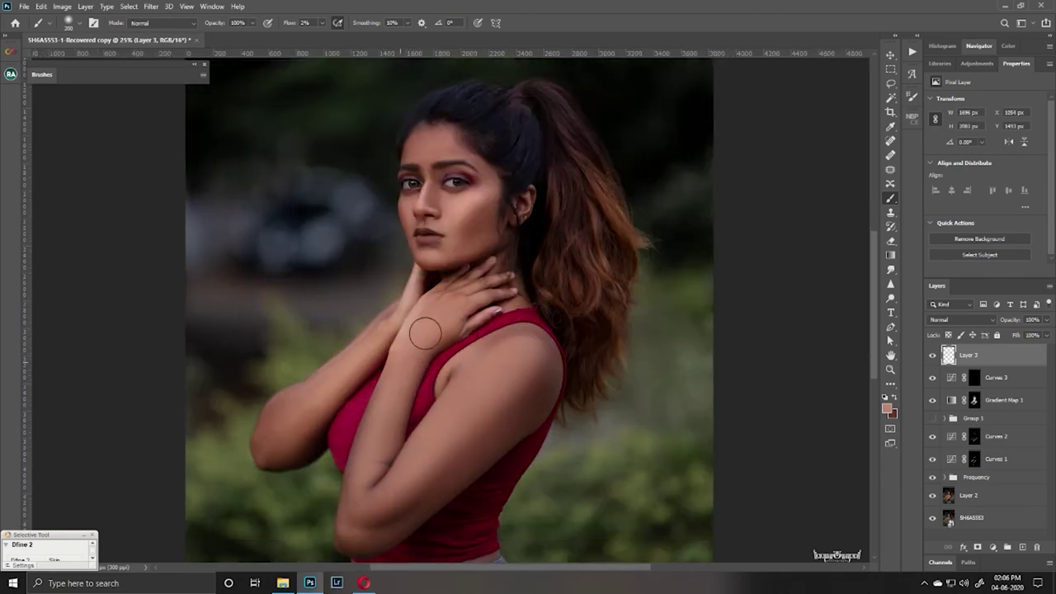
# - Zoom in on the face and add Layer 4 in Color blend mode above Layer 3
pyautogui.press('z')
pyautogui.click(476, 290)
pyautogui.scroll(-1, 472, 279)
pyautogui.press('b')
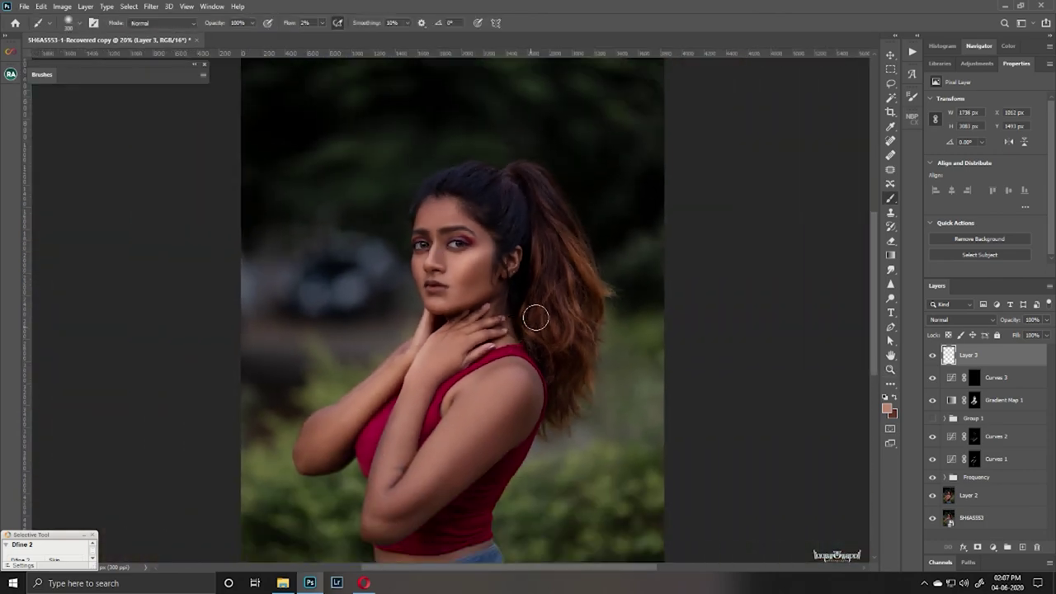
pyautogui.scroll(3, 537, 313)
pyautogui.click(1022, 546)
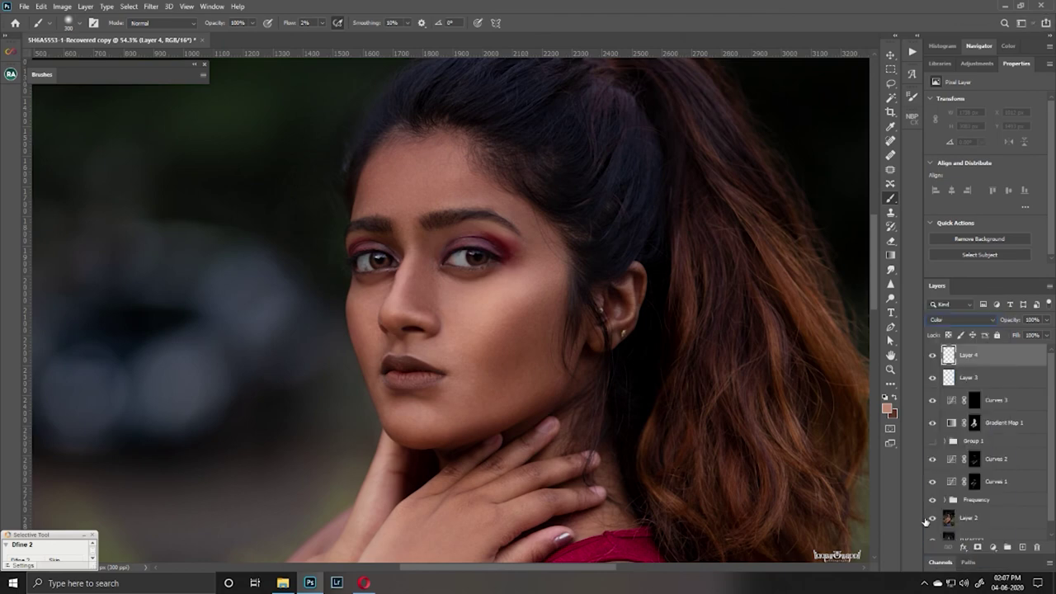
# - Choose a brush preset and set the foreground colour to a deep red
pyautogui.rightClick(458, 183)
pyautogui.press('Escape')
pyautogui.click(887, 408)
pyautogui.click(829, 329)
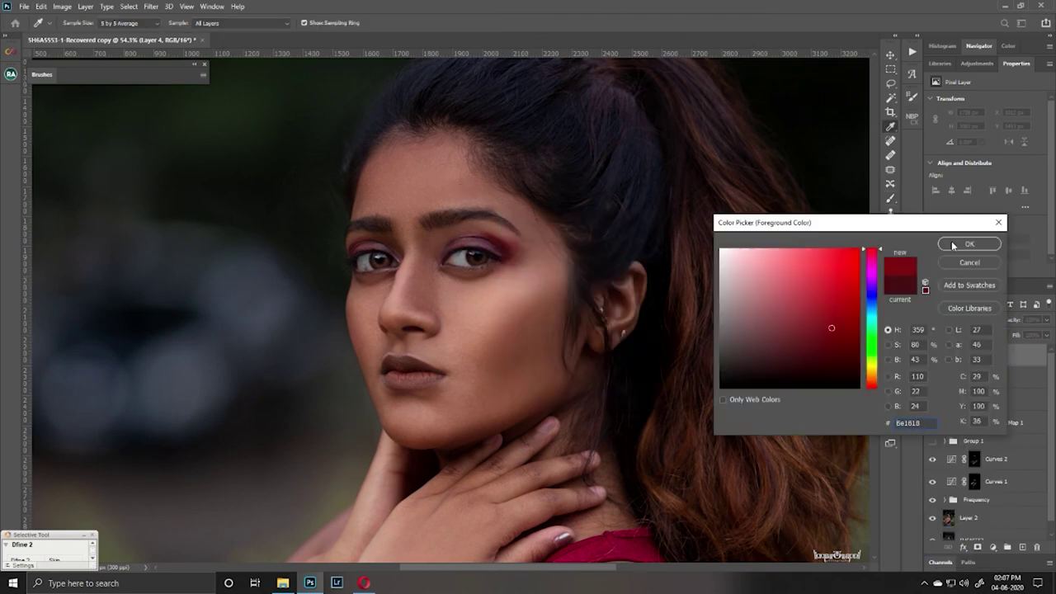
pyautogui.click(966, 240)
# - Brush red eyeshadow onto both eyelids on Layer 4, deepening the outer corner
pyautogui.hotkey('ctrl', '+')
pyautogui.moveTo(466, 223); pyautogui.dragTo(461, 229)
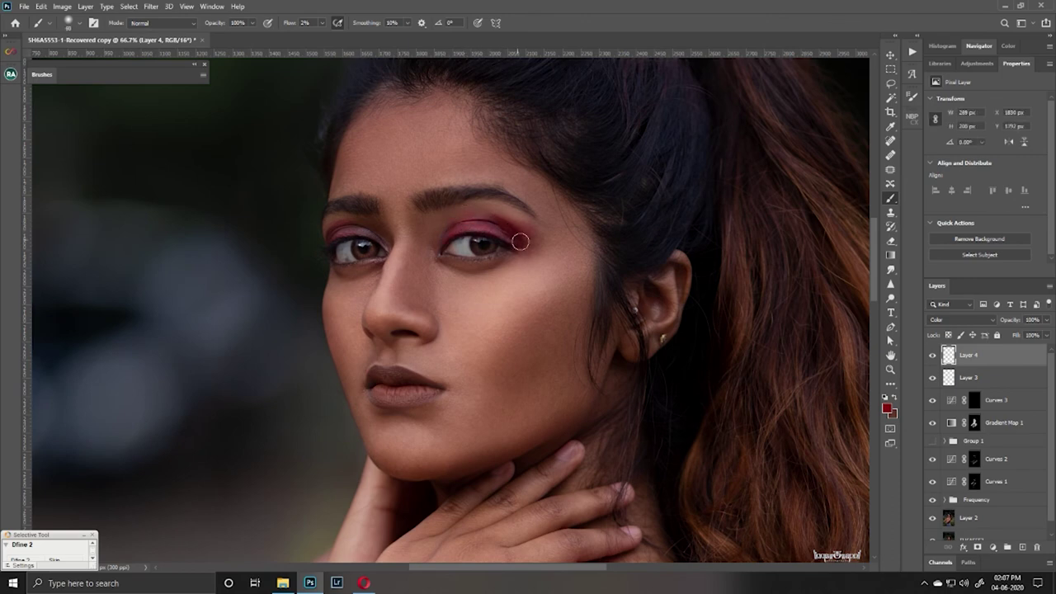
pyautogui.moveTo(520, 240); pyautogui.dragTo(508, 222)
pyautogui.hotkey('ctrl', '+')
pyautogui.hotkey('ctrl', '+')
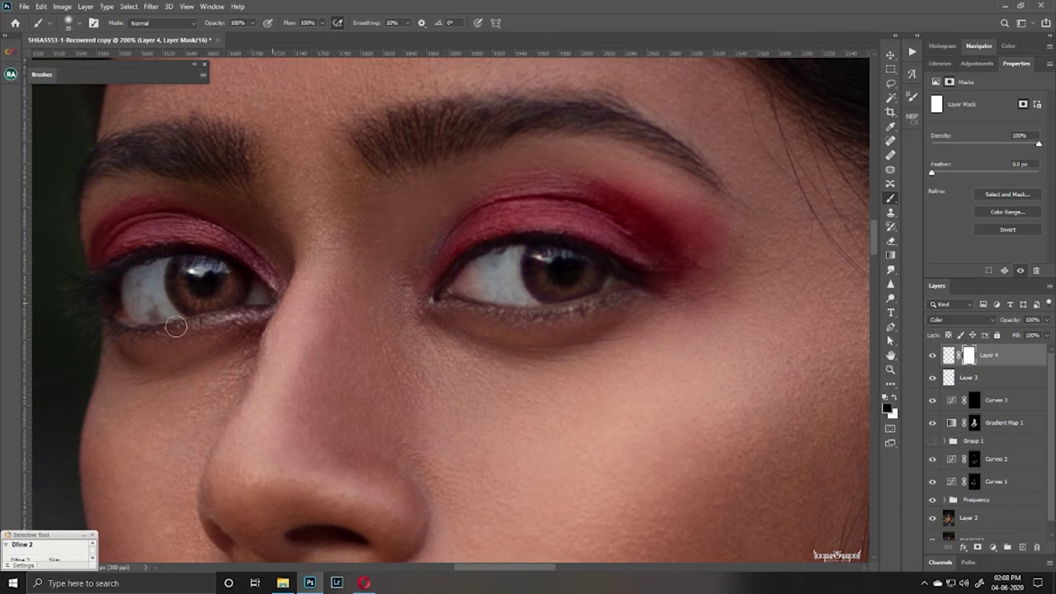
pyautogui.hotkey('ctrl', '-')
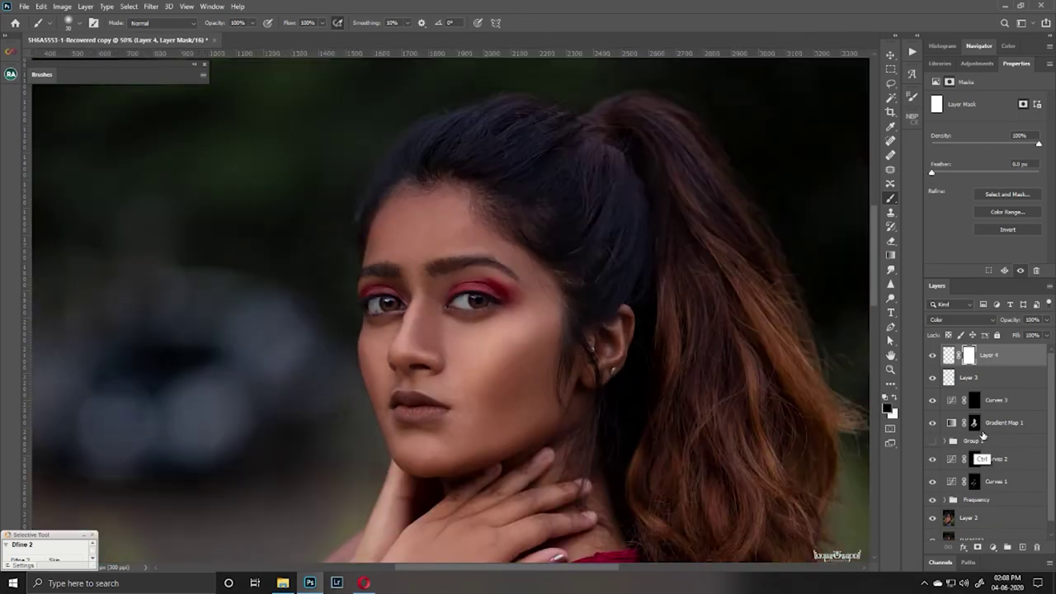
pyautogui.moveTo(495, 289); pyautogui.dragTo(495, 371)
# - Set the foreground colour to a richer red sampled from the lips, with Layer 4 selected
pyautogui.click(887, 408)
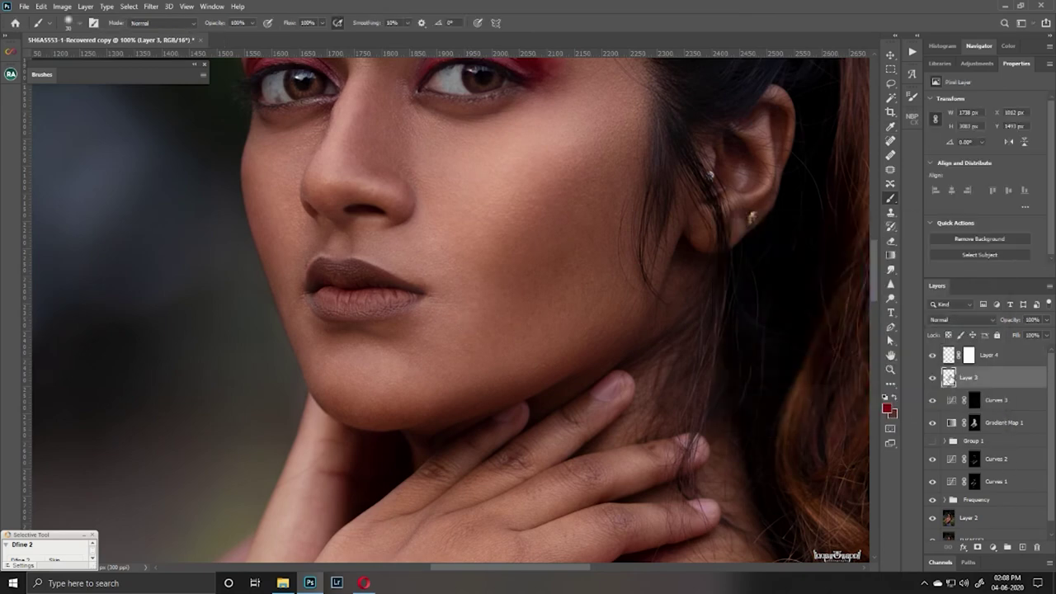
pyautogui.click(347, 296)
pyautogui.click(811, 291)
pyautogui.press('Return')
pyautogui.press('b')
pyautogui.click(947, 355)
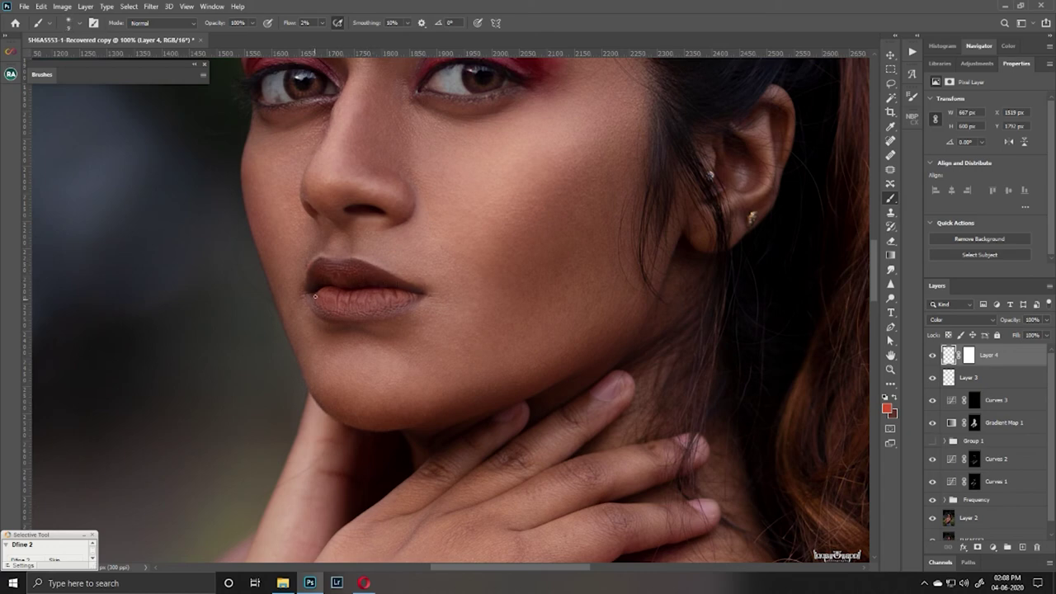
# - Size the brush to the lip and paint red over the upper lip to the mouth corner
pyautogui.scroll(2, 316, 264)
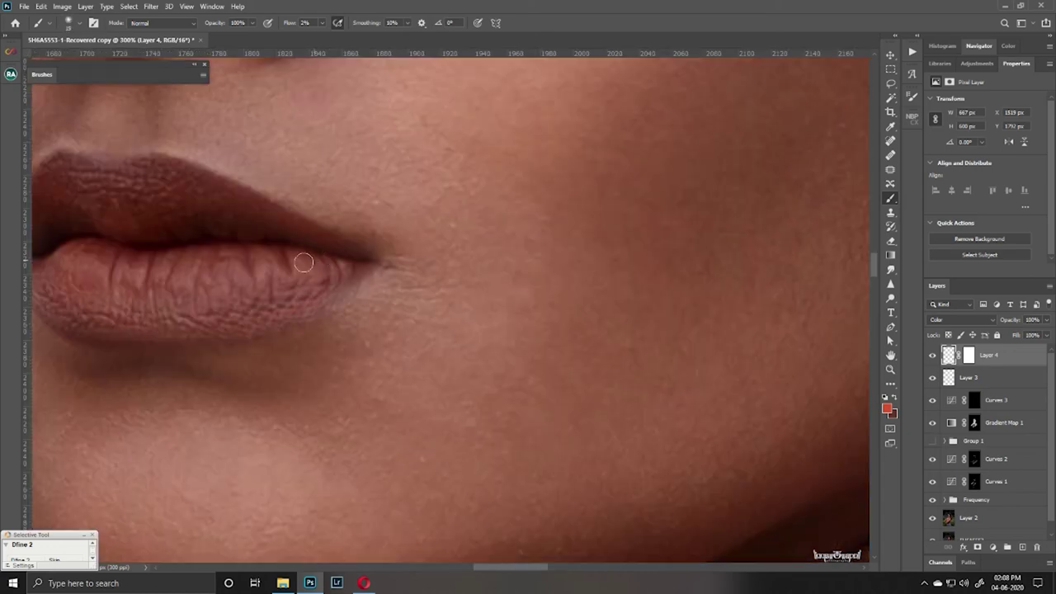
pyautogui.press(']')
pyautogui.press(']')
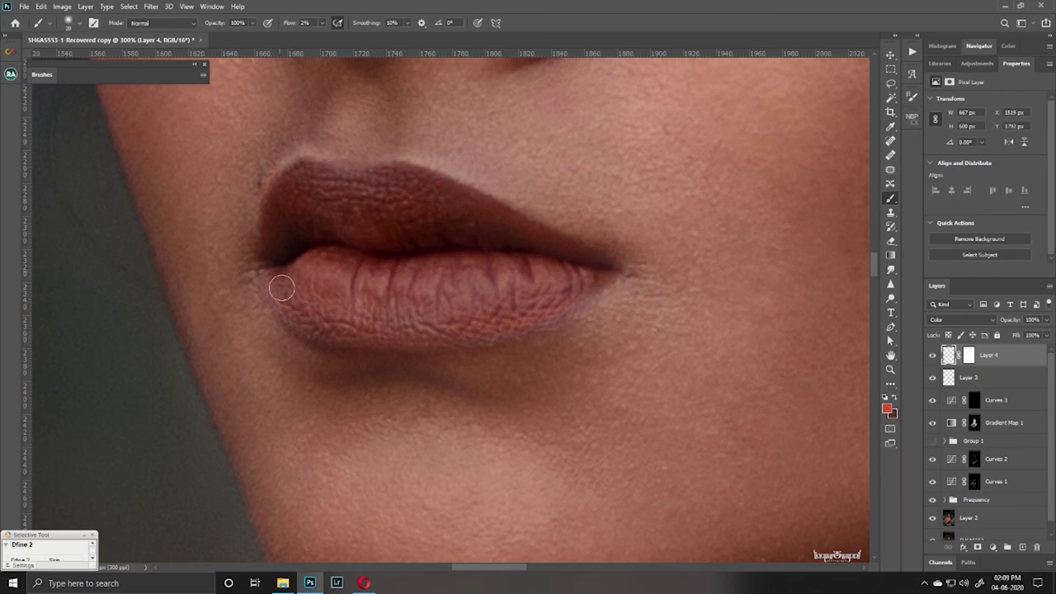
pyautogui.press(']')
pyautogui.press('[')
pyautogui.press('[')
pyautogui.moveTo(294, 207); pyautogui.dragTo(606, 265)
# - Target Layer 4's mask with default black/white colours, then add an empty Layer 5
pyautogui.hotkey('ctrl', '\\')
pyautogui.press('d')
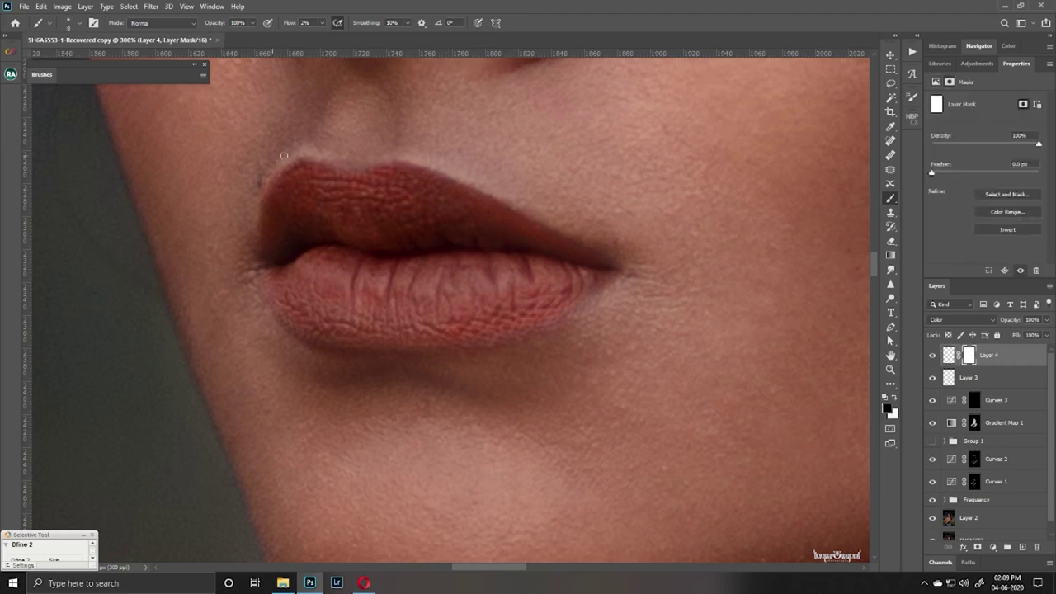
pyautogui.scroll(-5, 519, 283)
pyautogui.scroll(3, 511, 309)
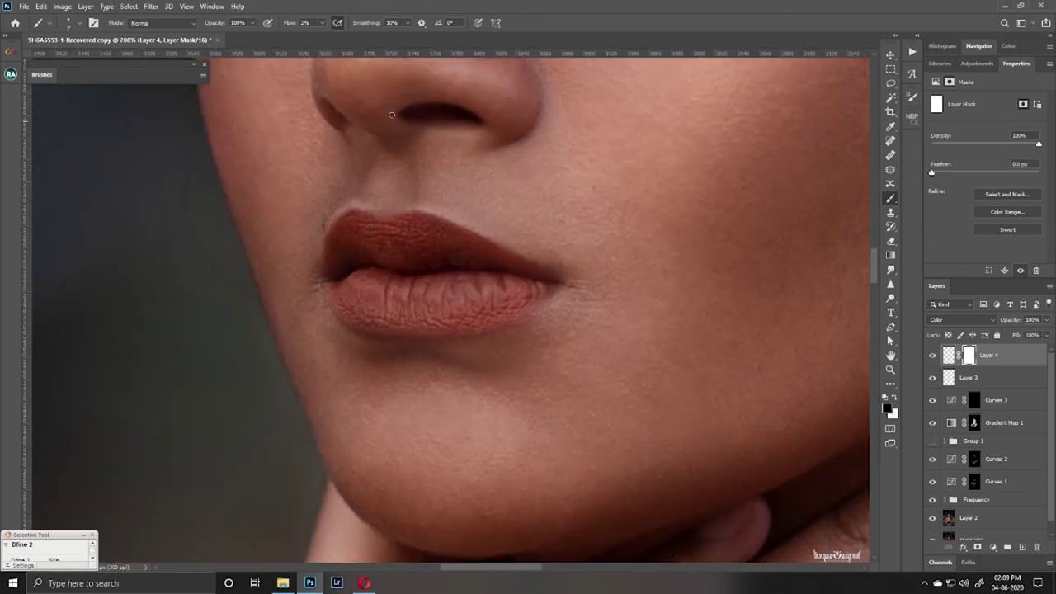
pyautogui.scroll(-3, 442, 295)
pyautogui.scroll(1, 495, 302)
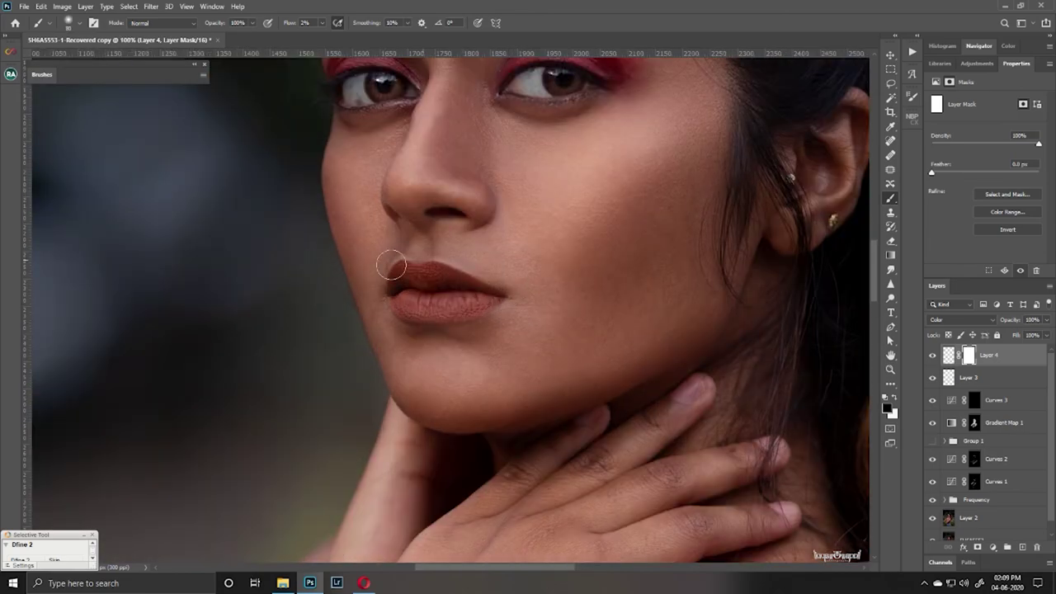
pyautogui.scroll(-3, 631, 313)
pyautogui.scroll(-1, 619, 338)
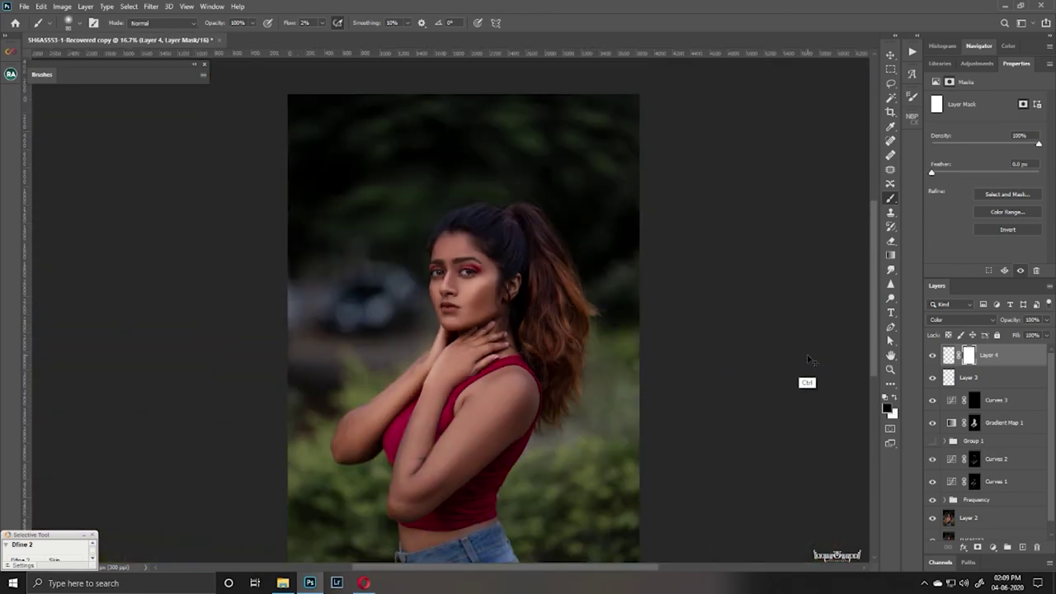
pyautogui.scroll(1, 644, 354)
pyautogui.scroll(-3, 484, 368)
pyautogui.hotkey('ctrl', 'shift', 'alt', 'n')
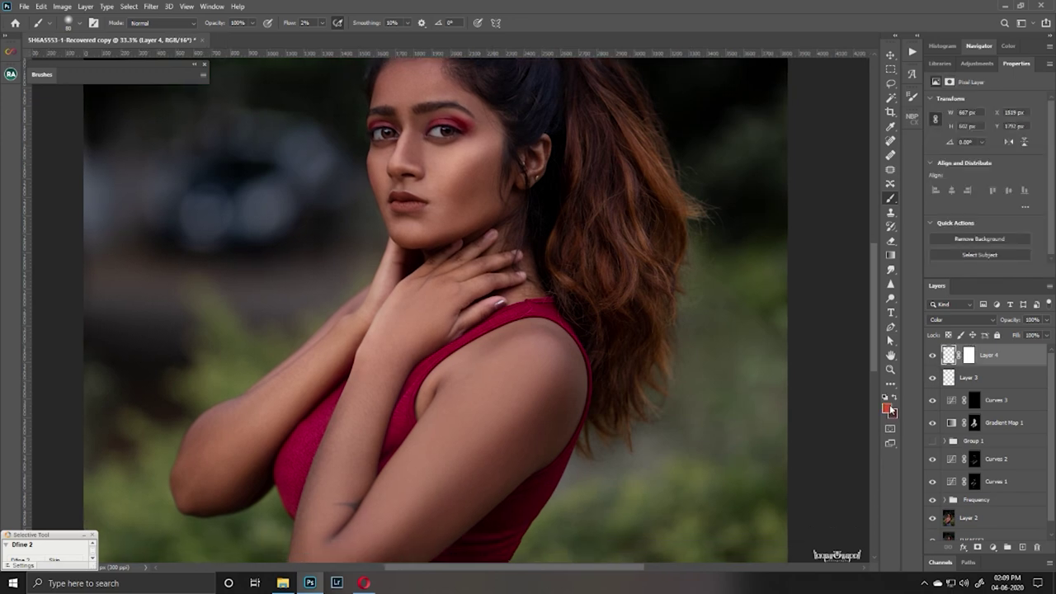
pyautogui.keyDown('alt'); pyautogui.keyDown('shift'); pyautogui.rightClick(889, 338); pyautogui.keyUp('shift'); pyautogui.keyUp('alt')
# - Set Layer 5 to Color blend mode and zoom in on the face
pyautogui.click(956, 319)
pyautogui.click(944, 553)
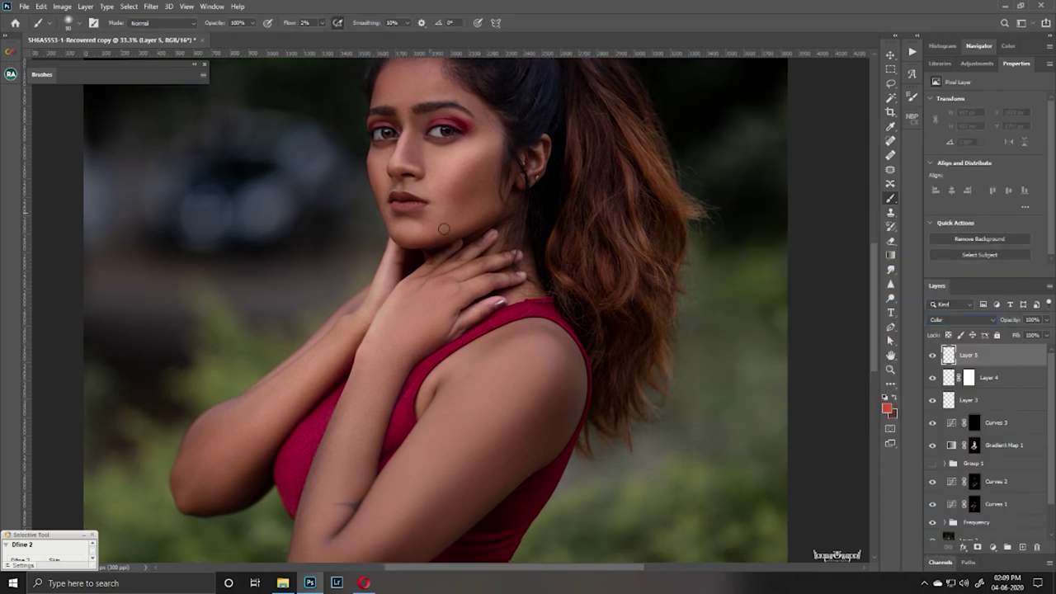
pyautogui.press('z')
pyautogui.click(444, 229)
pyautogui.moveTo(559, 388); pyautogui.dragTo(580, 476)
pyautogui.scroll(1, 550, 145)
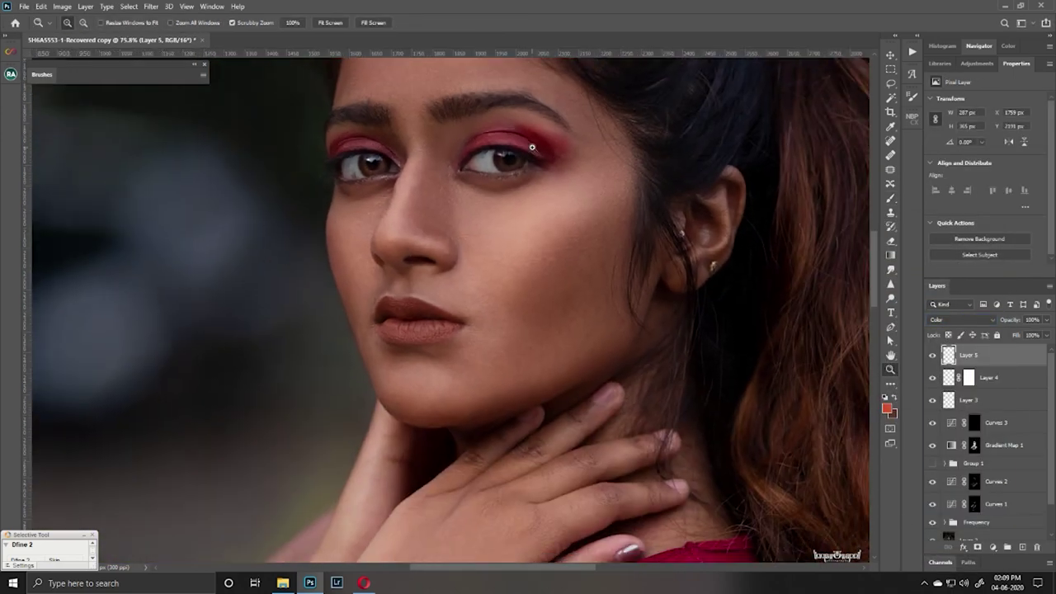
# - Sample the eyeshadow's dark red for the lip tint and bring up the Curves 3 settings
pyautogui.press('b')
pyautogui.keyDown('alt'); pyautogui.click(542, 158); pyautogui.keyUp('alt')
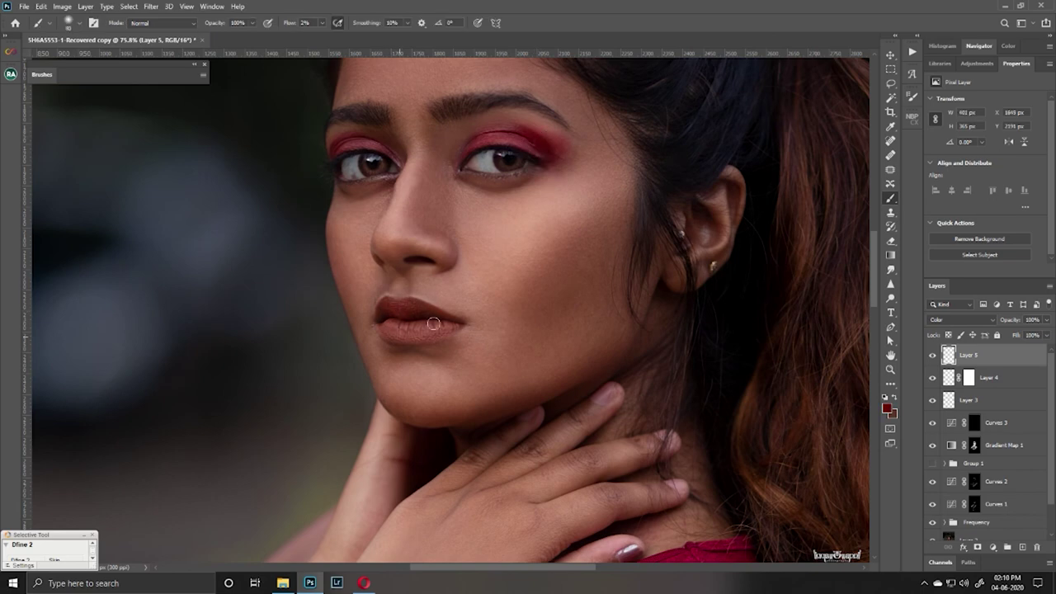
pyautogui.hotkey('ctrl', '-')
pyautogui.hotkey('ctrl', '-')
pyautogui.hotkey('ctrl', '-')
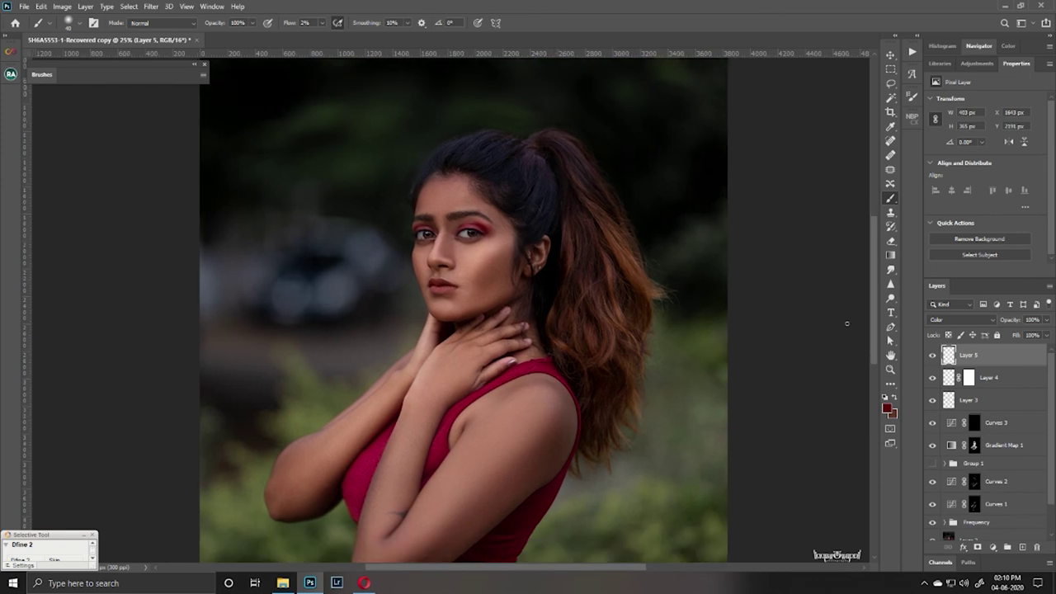
pyautogui.click(974, 421)
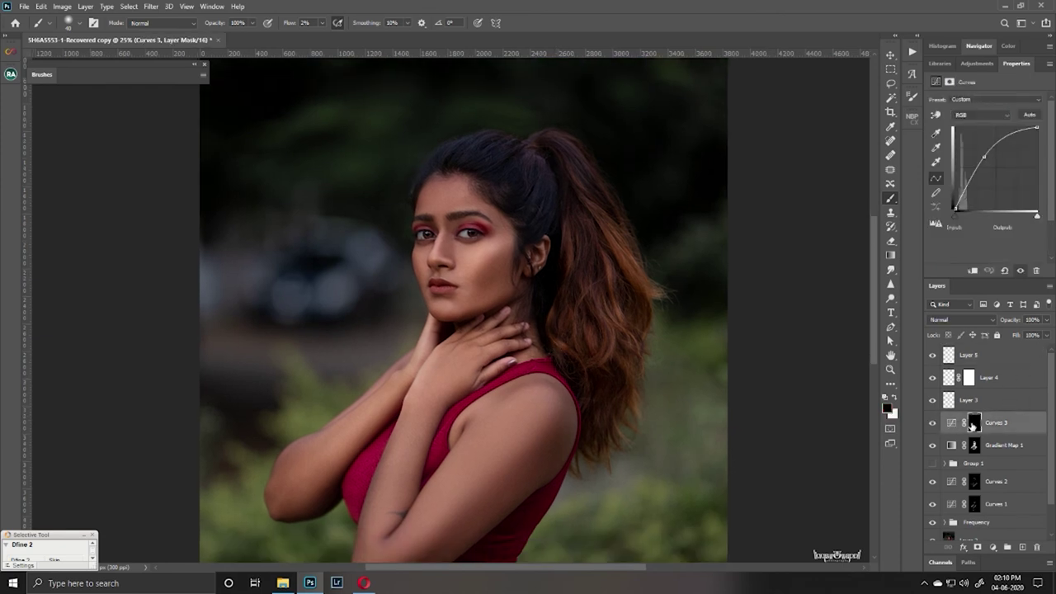
pyautogui.click(952, 422)
# - Raise the Curves 3 curve to brighten; test-clone green over the grey background, then undo
pyautogui.moveTo(985, 156); pyautogui.dragTo(980, 156)
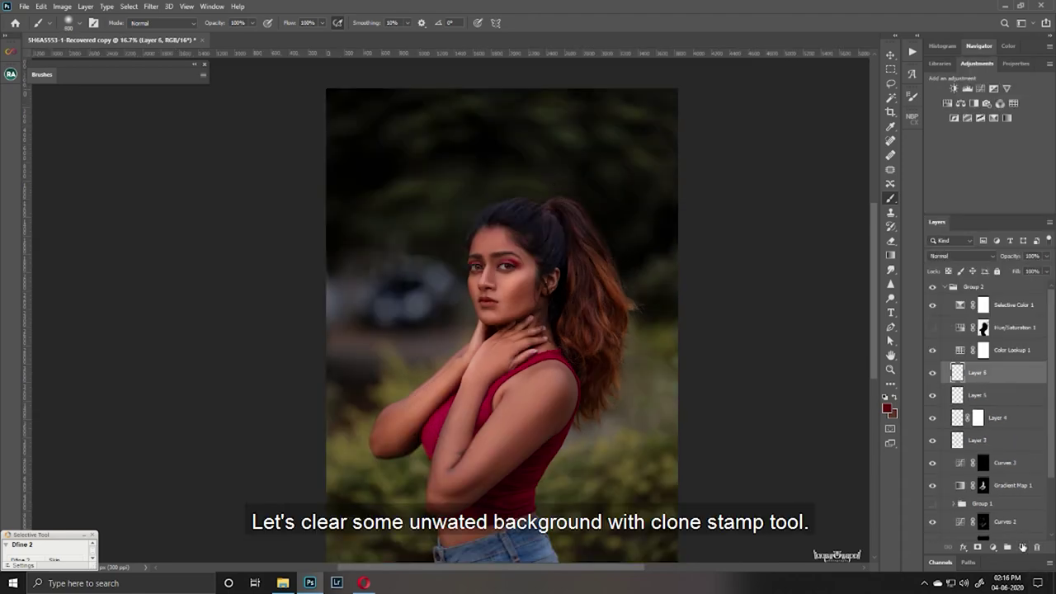
pyautogui.press('s')
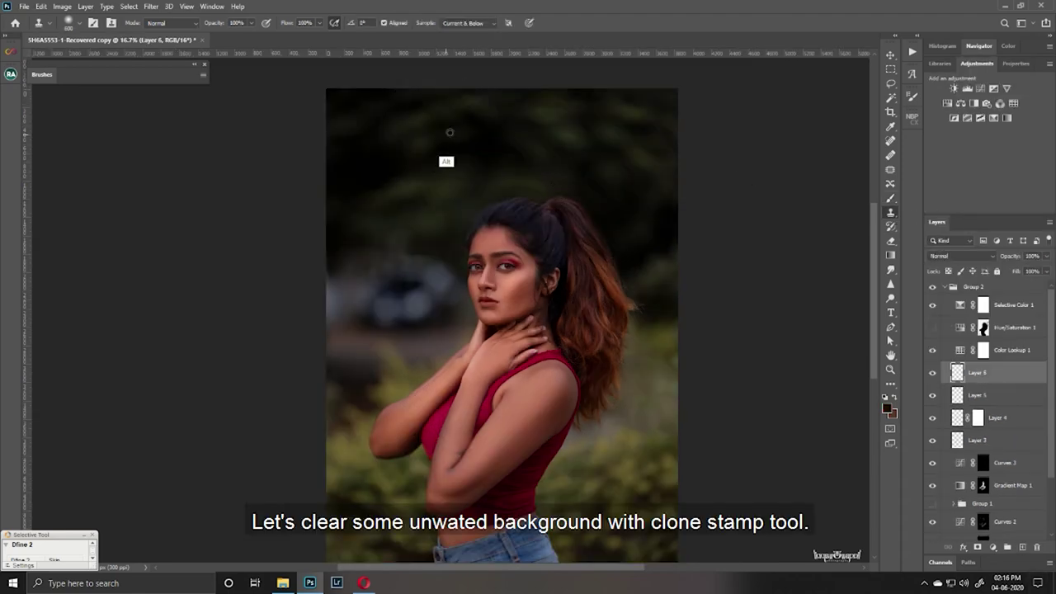
pyautogui.moveTo(412, 256); pyautogui.dragTo(379, 289)
pyautogui.moveTo(424, 338)
pyautogui.mouseDown()
pyautogui.moveTo(400, 305)
pyautogui.moveTo(363, 292)
pyautogui.moveTo(377, 243)
pyautogui.mouseUp()
pyautogui.hotkey('ctrl', 'z')
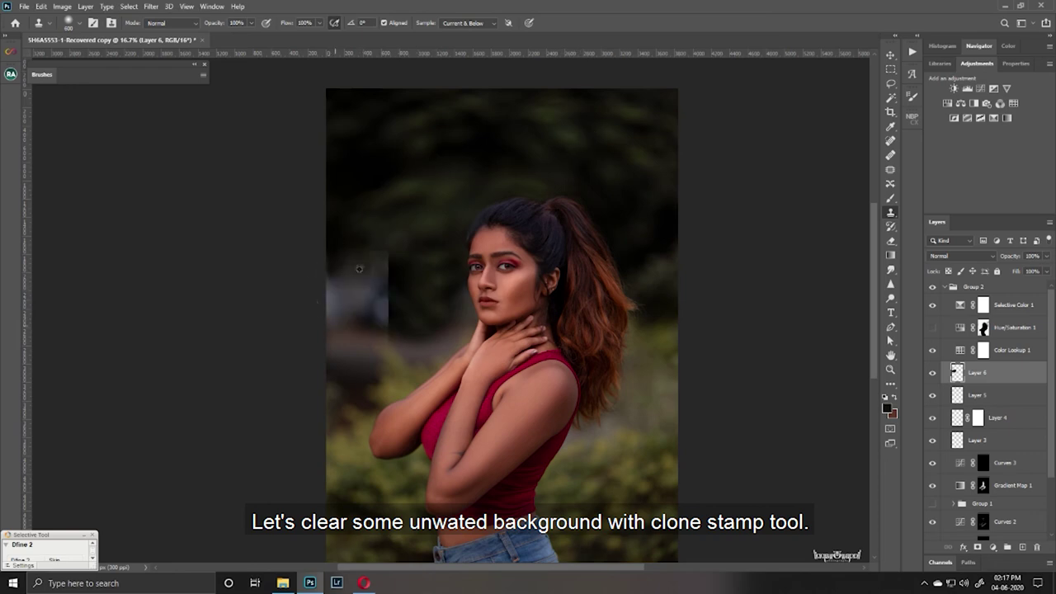
# - Toggle Group 2's visibility to compare with the original, then duplicate Group 2
pyautogui.hotkey('ctrl', '+')
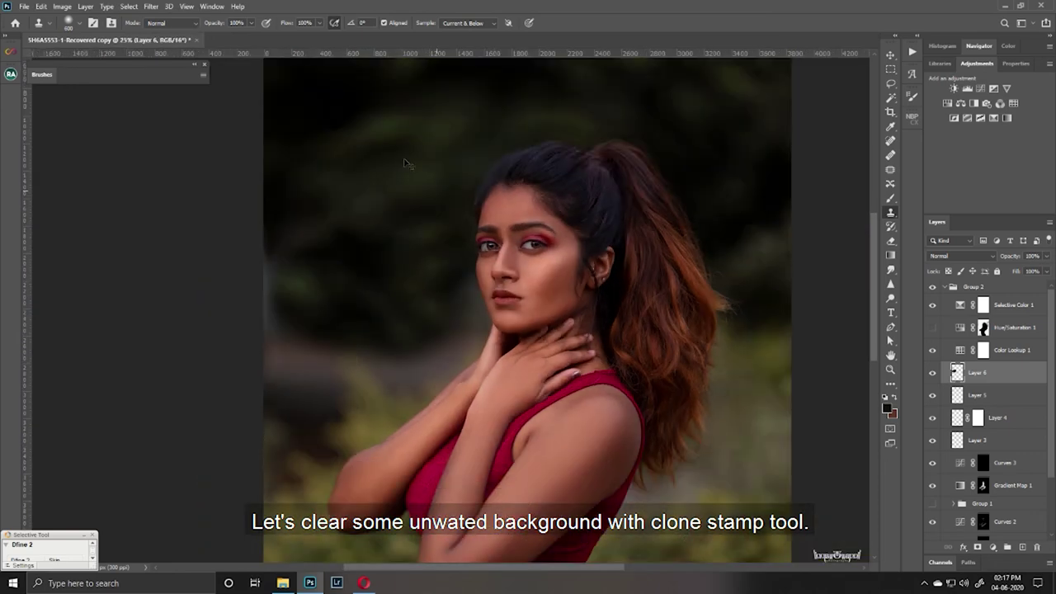
pyautogui.scroll(-5, 643, 264)
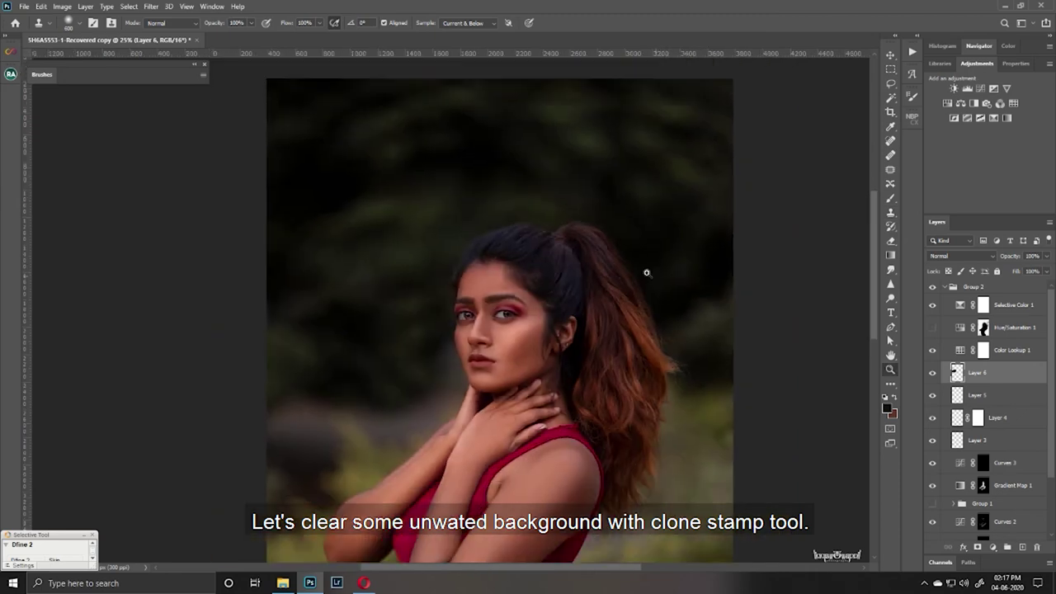
pyautogui.click(942, 307)
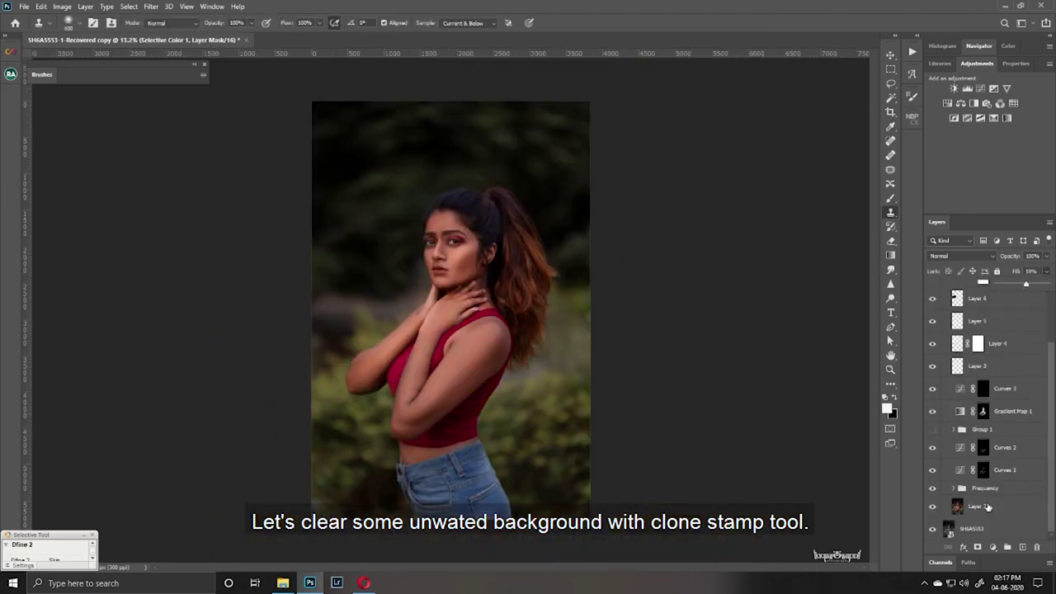
pyautogui.click(973, 287)
pyautogui.click(933, 287)
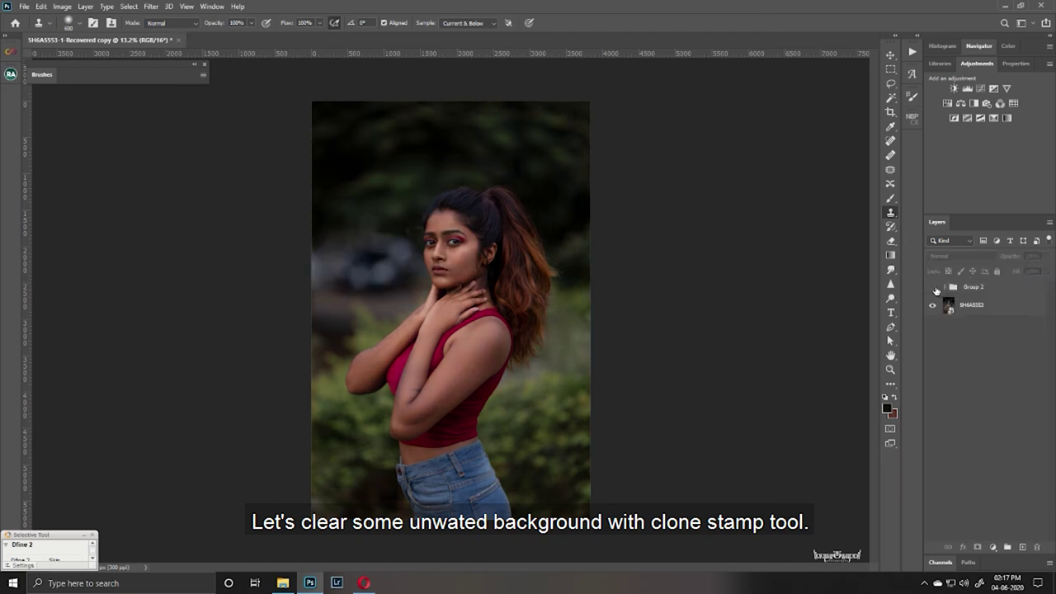
pyautogui.click(933, 287)
pyautogui.click(1011, 288)
pyautogui.click(945, 287)
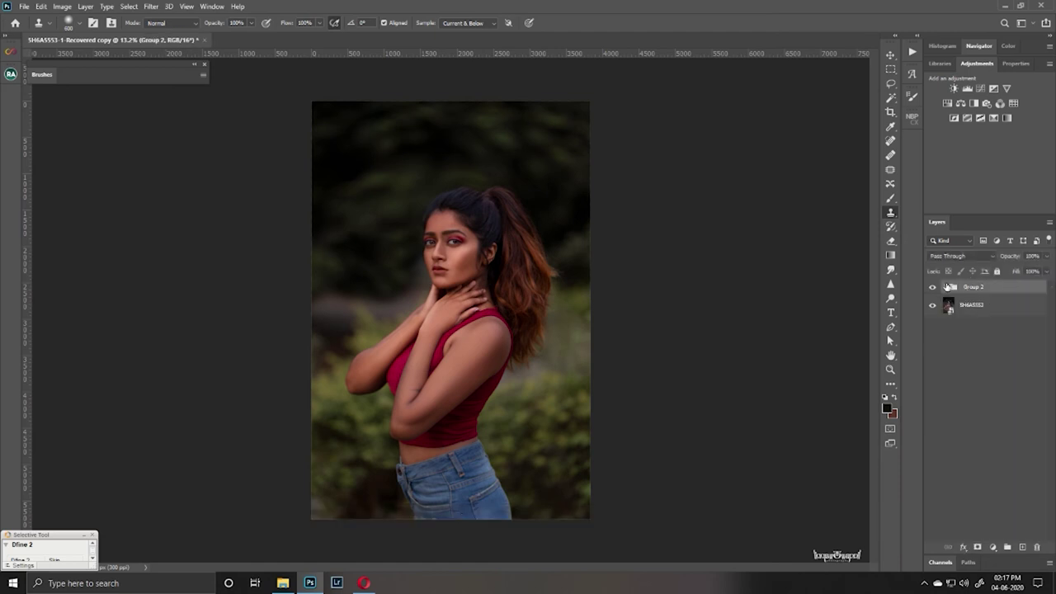
pyautogui.hotkey('ctrl', 'j')
# - Merge Group 2 copy into one layer, duplicate it and apply a High Pass filter
pyautogui.rightClick(973, 289)
pyautogui.click(983, 488)
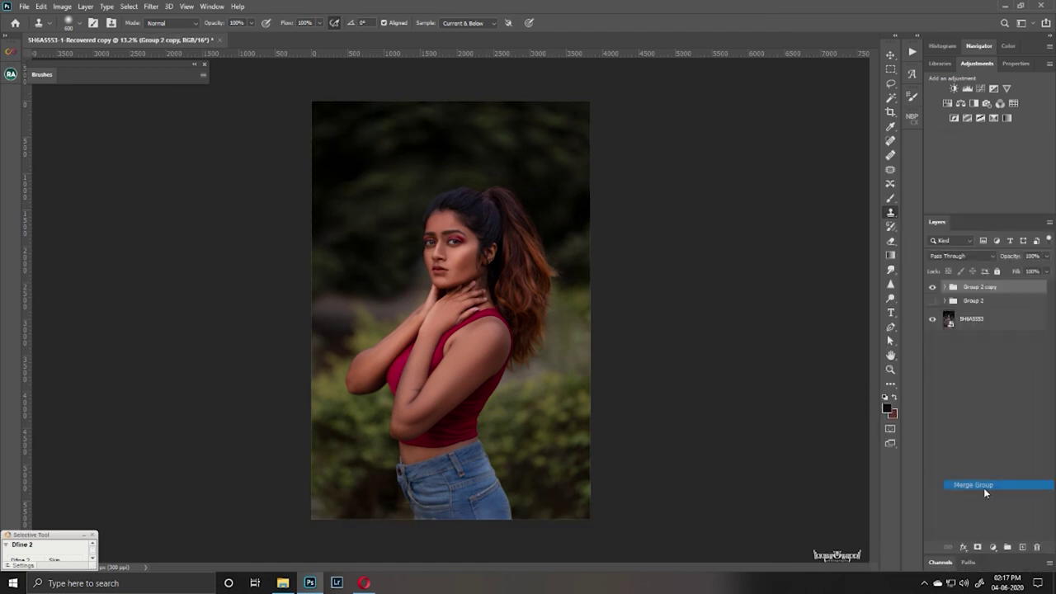
pyautogui.hotkey('ctrl', 'j')
pyautogui.click(151, 7)
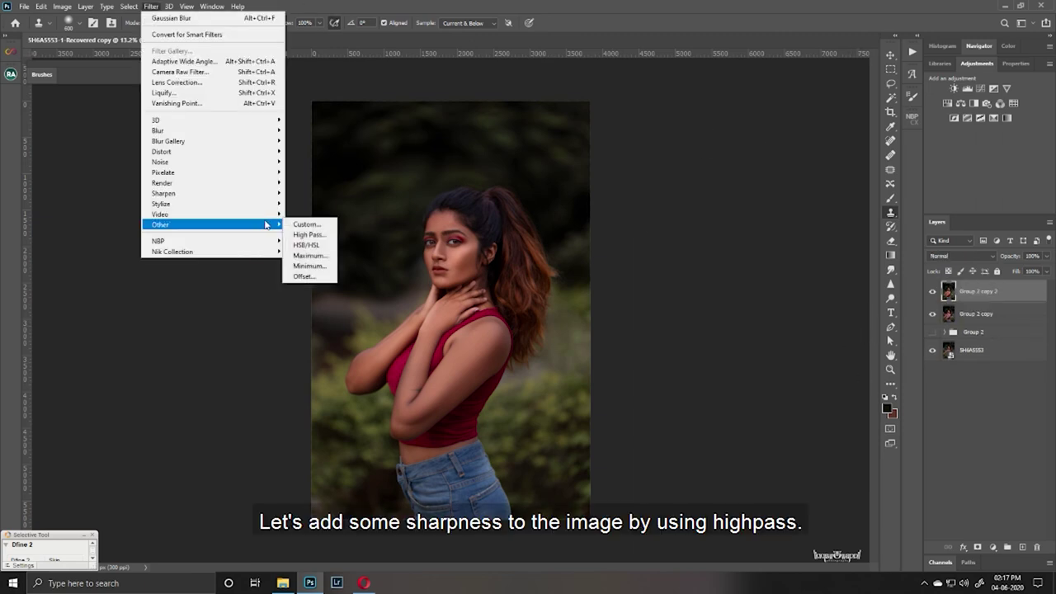
pyautogui.click(306, 236)
pyautogui.moveTo(513, 119); pyautogui.dragTo(681, 190)
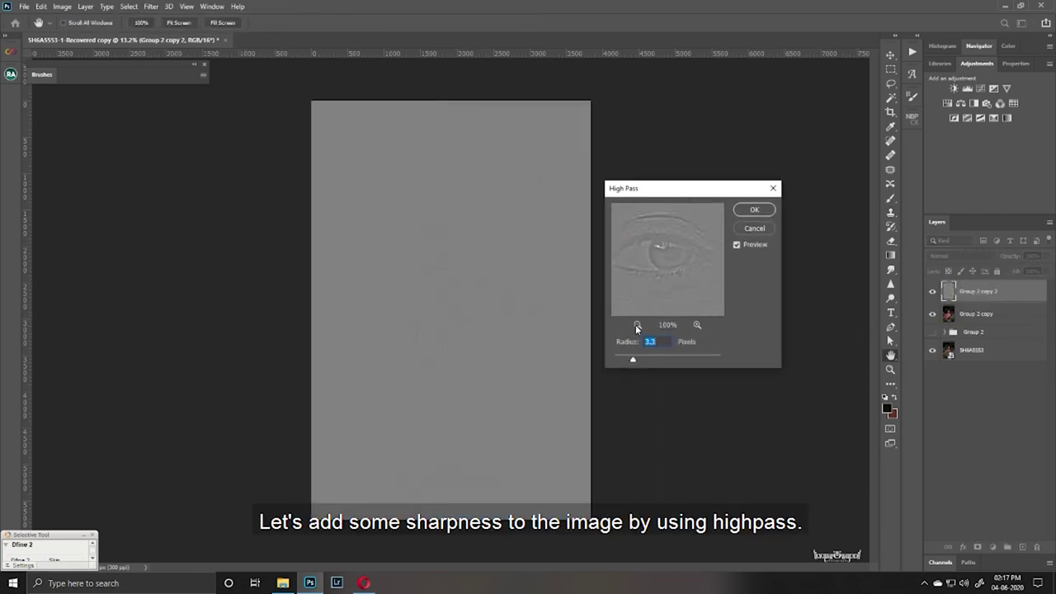
pyautogui.click(751, 209)
pyautogui.press('s')
# - Blend the high-pass layer in Soft Light and raise its opacity
pyautogui.click(961, 256)
pyautogui.click(961, 386)
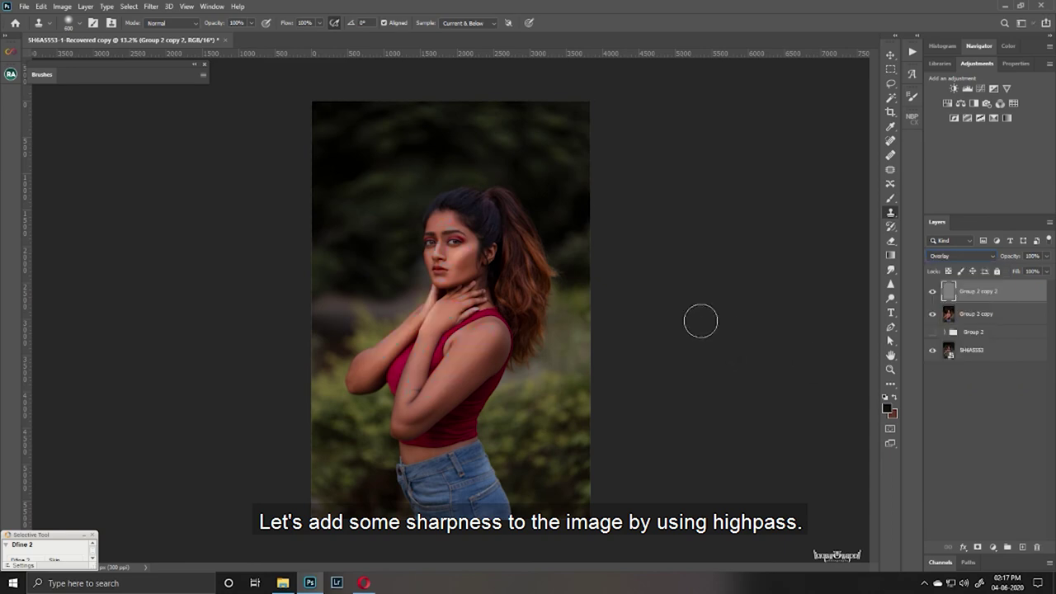
pyautogui.scroll(4, 552, 166)
pyautogui.moveTo(552, 166); pyautogui.dragTo(542, 401)
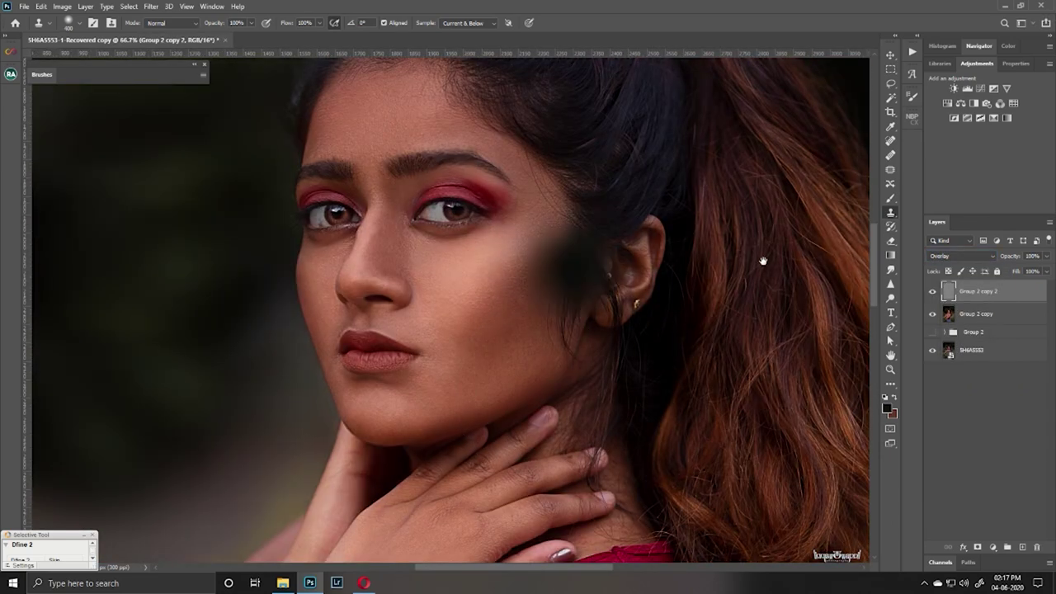
pyautogui.press('v')
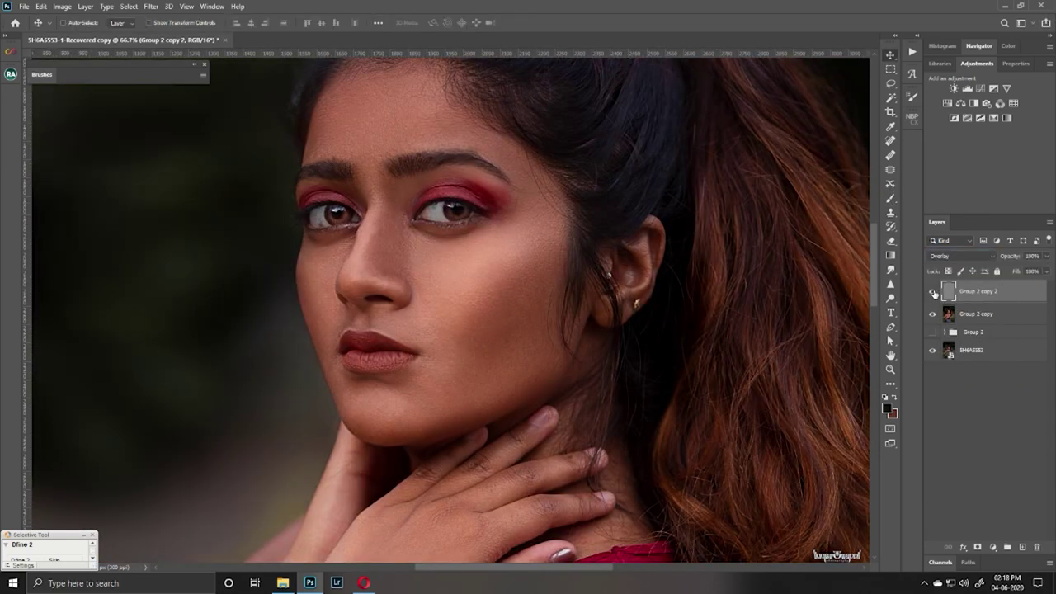
pyautogui.click(1046, 256)
pyautogui.click(932, 258)
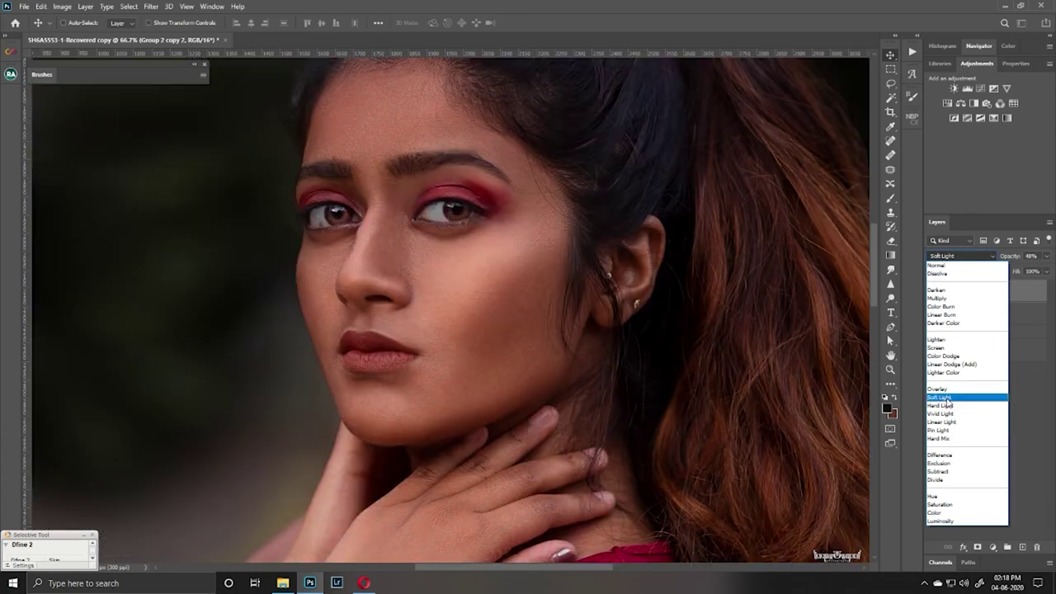
pyautogui.click(957, 400)
pyautogui.moveTo(1020, 270); pyautogui.dragTo(1053, 270)
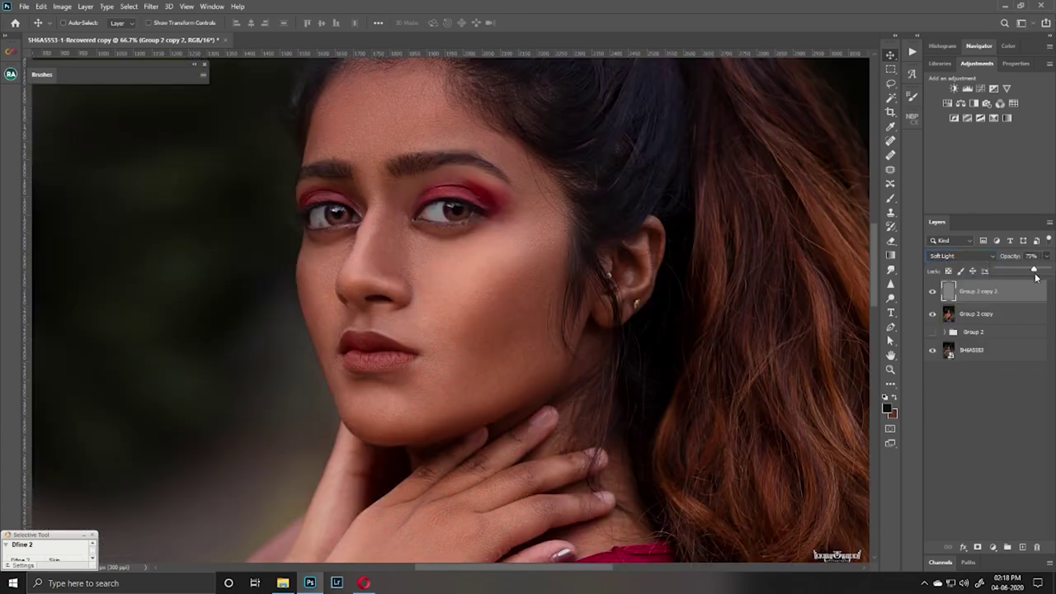
# - Merge the sharpening layer down and add an empty Layer 7 on top
pyautogui.rightClick(994, 314)
pyautogui.click(898, 430)
pyautogui.hotkey('ctrl', 'shift', 'alt', 'n')
# - Zoom in on the eyes and add a brightening Curves 4 layer with an inverted black mask
pyautogui.press('z')
pyautogui.moveTo(429, 251); pyautogui.dragTo(445, 252)
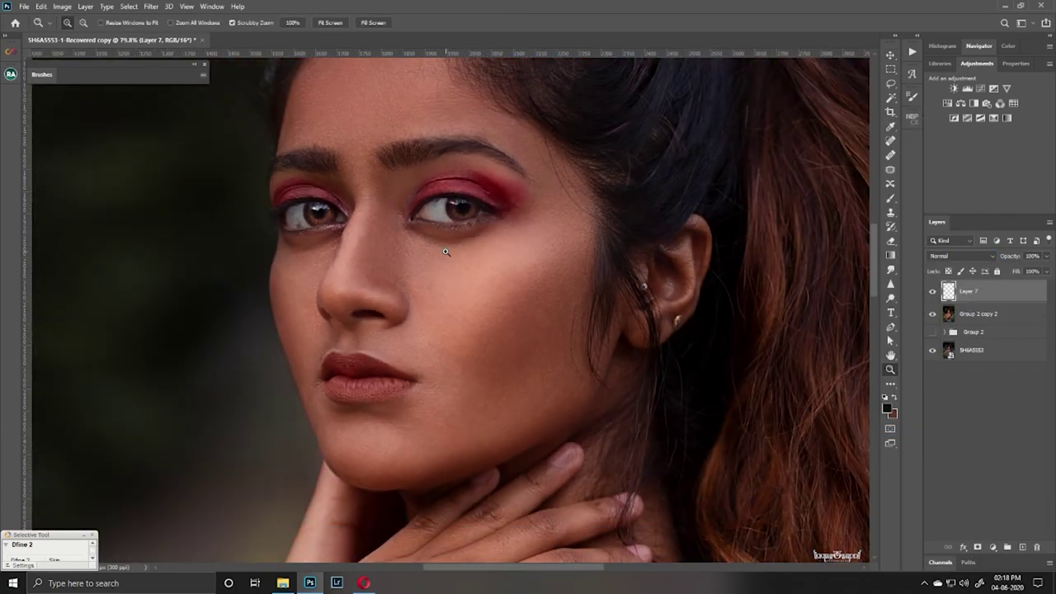
pyautogui.click(970, 122)
pyautogui.moveTo(994, 177); pyautogui.dragTo(981, 161)
pyautogui.click(974, 290)
pyautogui.hotkey('ctrl', 'i')
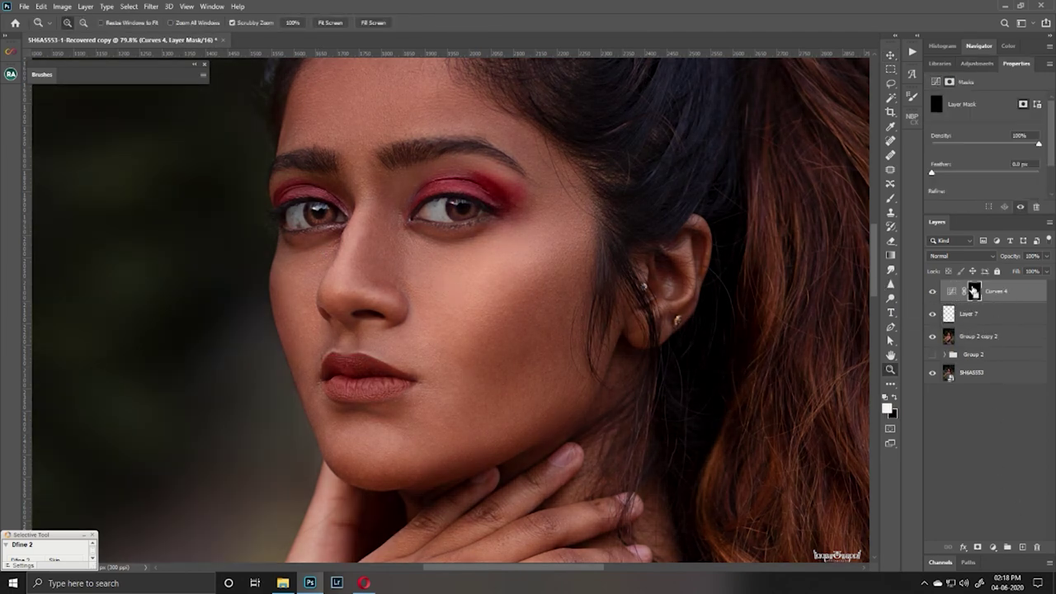
# - Lower the brush flow to a few percent and shrink the brush to eye size
pyautogui.click(889, 199)
pyautogui.moveTo(321, 23); pyautogui.dragTo(272, 38)
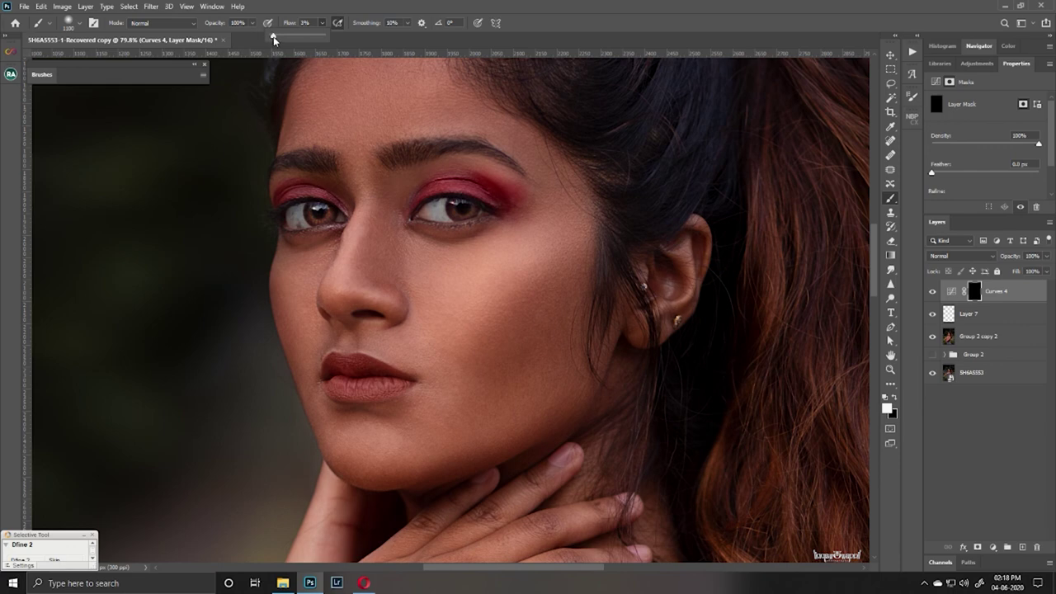
pyautogui.press('[')
pyautogui.press('[')
pyautogui.press('[')
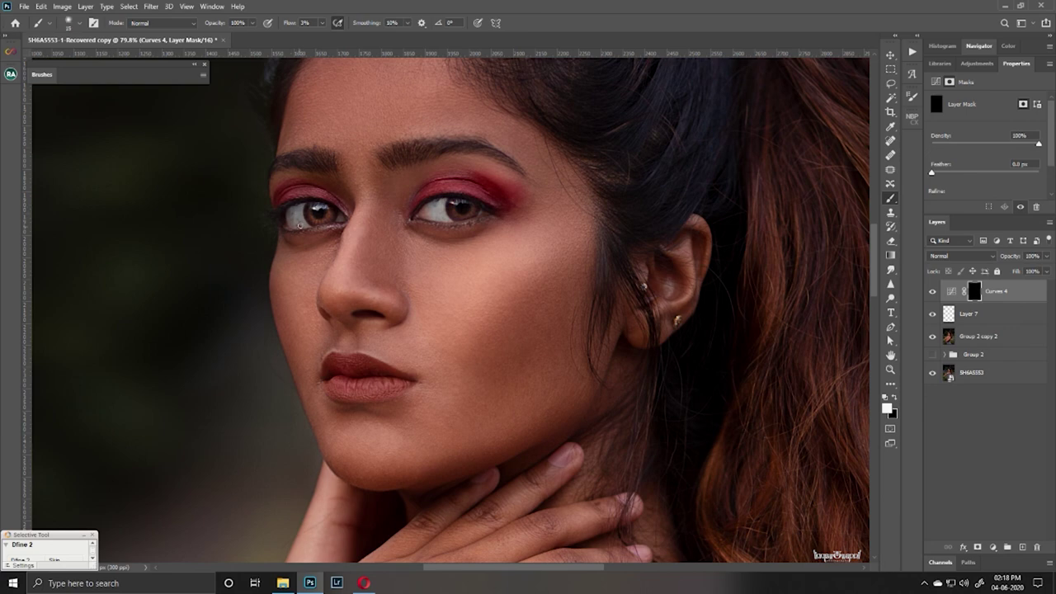
pyautogui.scroll(-2, 429, 207)
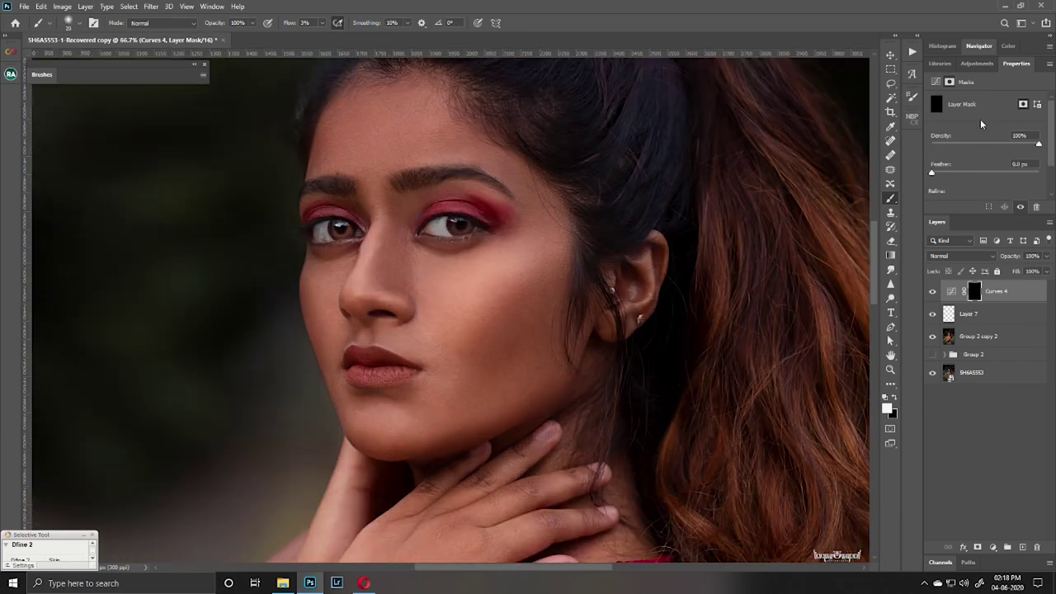
# - Add a darkening Curves 5 layer and invert its mask to black
pyautogui.click(976, 64)
pyautogui.click(962, 82)
pyautogui.moveTo(997, 162); pyautogui.dragTo(997, 173)
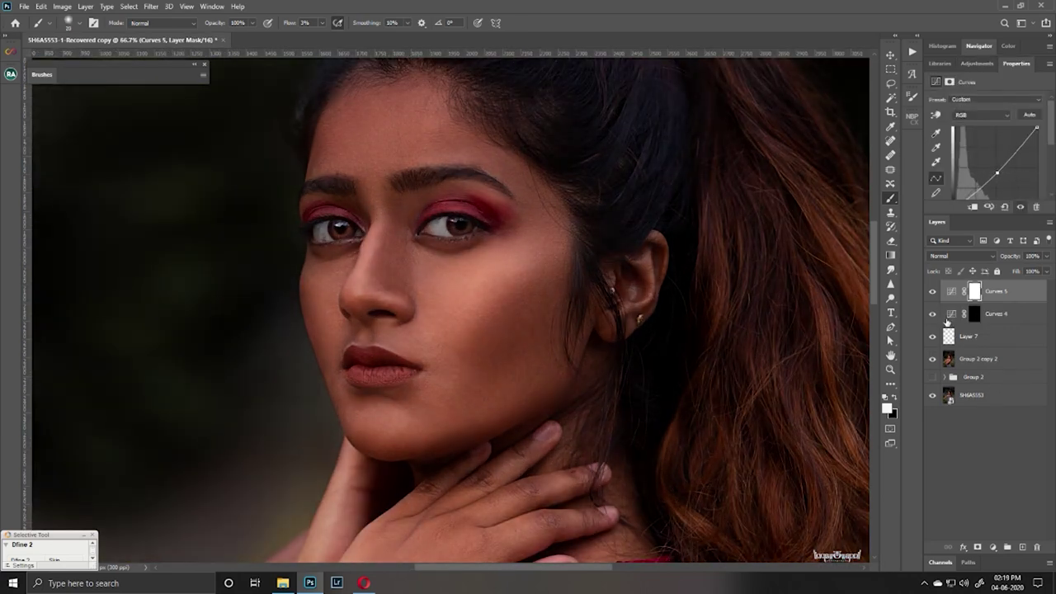
pyautogui.click(974, 291)
pyautogui.hotkey('ctrl', 'i')
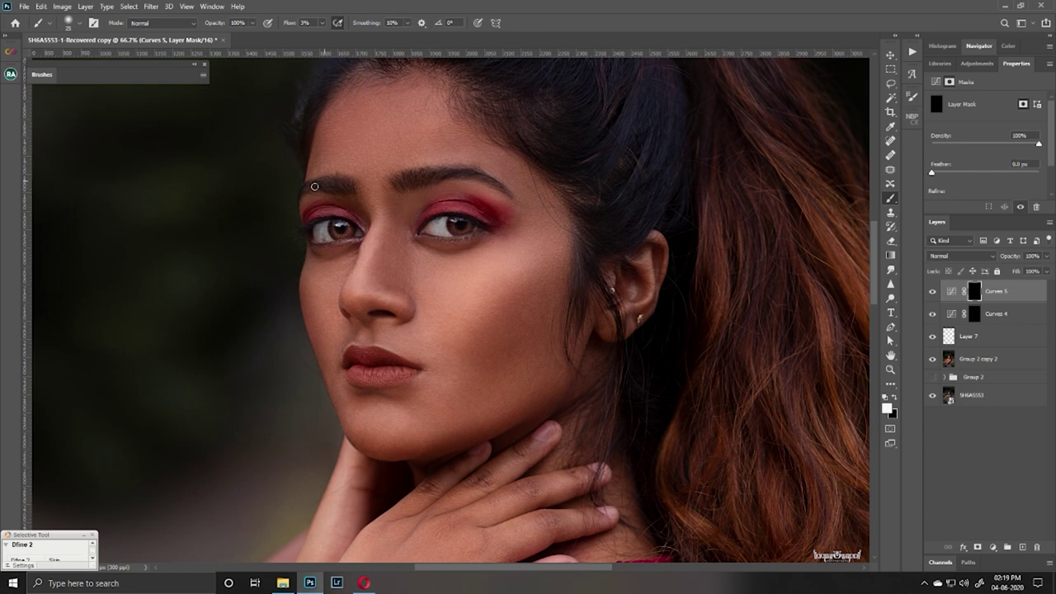
# - Zoom out to fit the whole portrait and select the top retouching layers
pyautogui.hotkey('ctrl', '-')
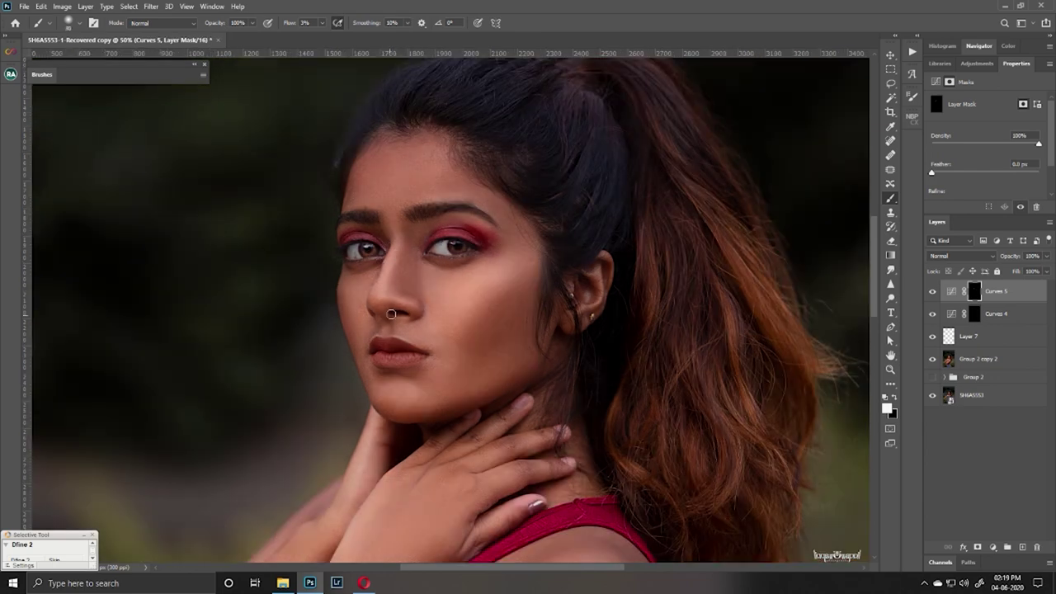
pyautogui.keyDown('alt'); pyautogui.click(395, 292); pyautogui.keyUp('alt')
pyautogui.keyDown('alt'); pyautogui.click(495, 349); pyautogui.keyUp('alt')
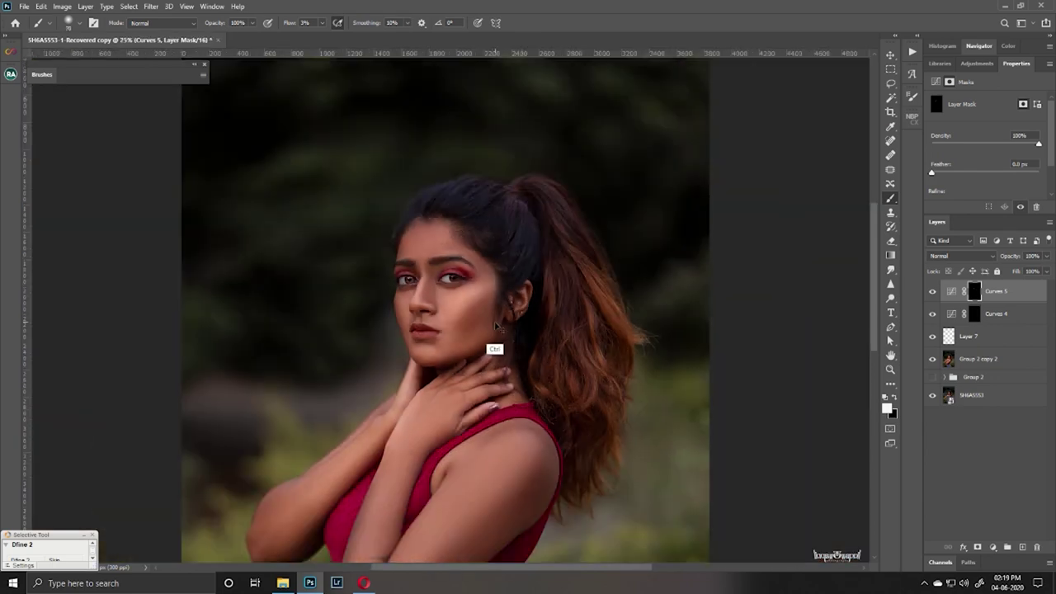
pyautogui.moveTo(490, 277); pyautogui.dragTo(528, 277)
pyautogui.press('b')
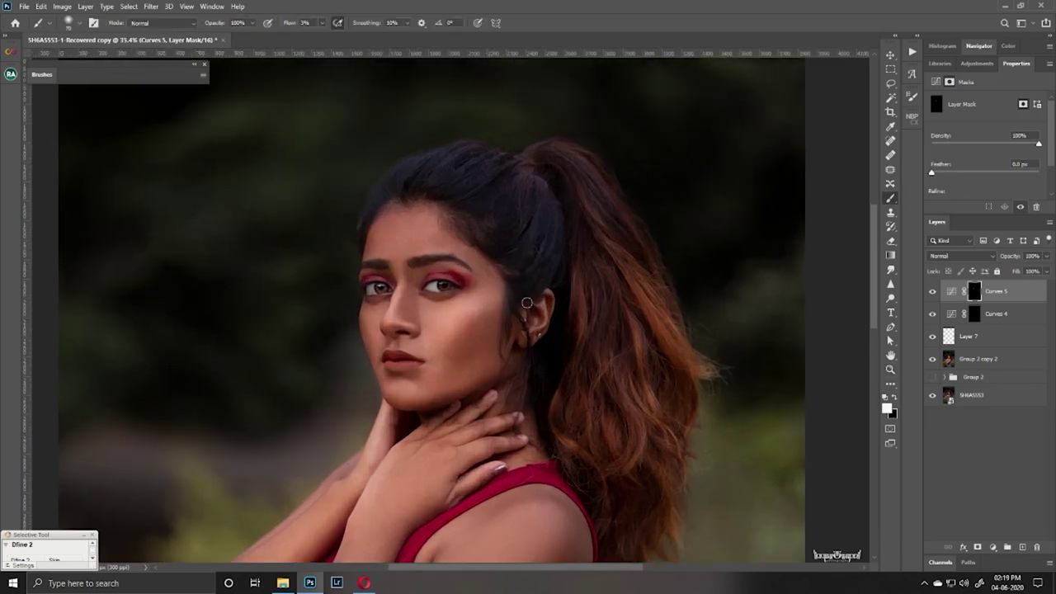
pyautogui.hotkey('ctrl', '0')
pyautogui.keyDown('shift'); pyautogui.click(988, 356); pyautogui.keyUp('shift')
# - Group the retouch layers into Group 3 and toggle its visibility to compare before/after
pyautogui.hotkey('ctrl', 'g')
pyautogui.click(932, 287)
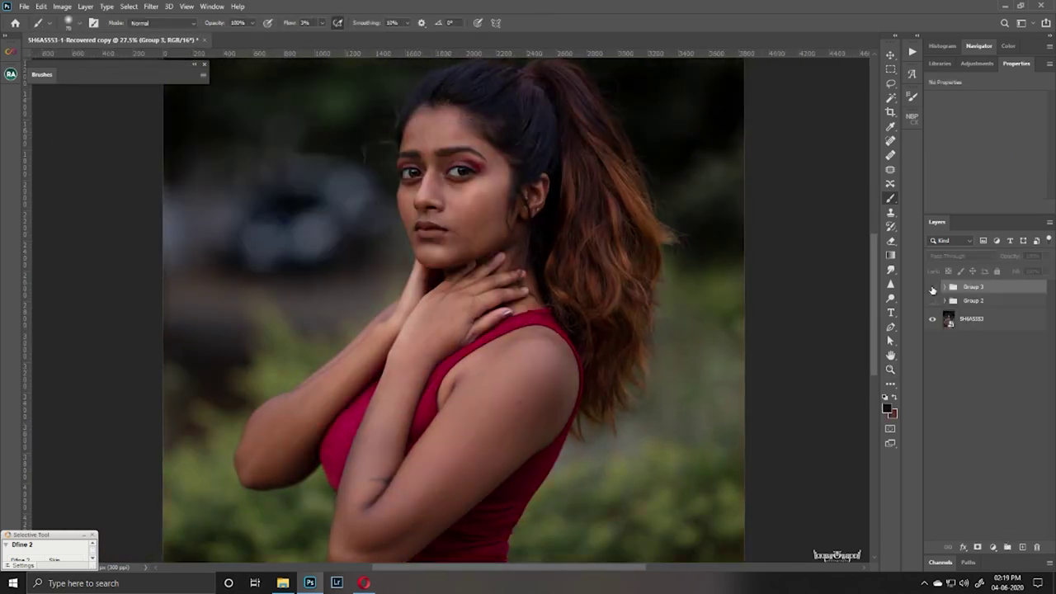
pyautogui.hotkey('ctrl', '-')
pyautogui.hotkey('ctrl', '-')
pyautogui.hotkey('ctrl', '-')
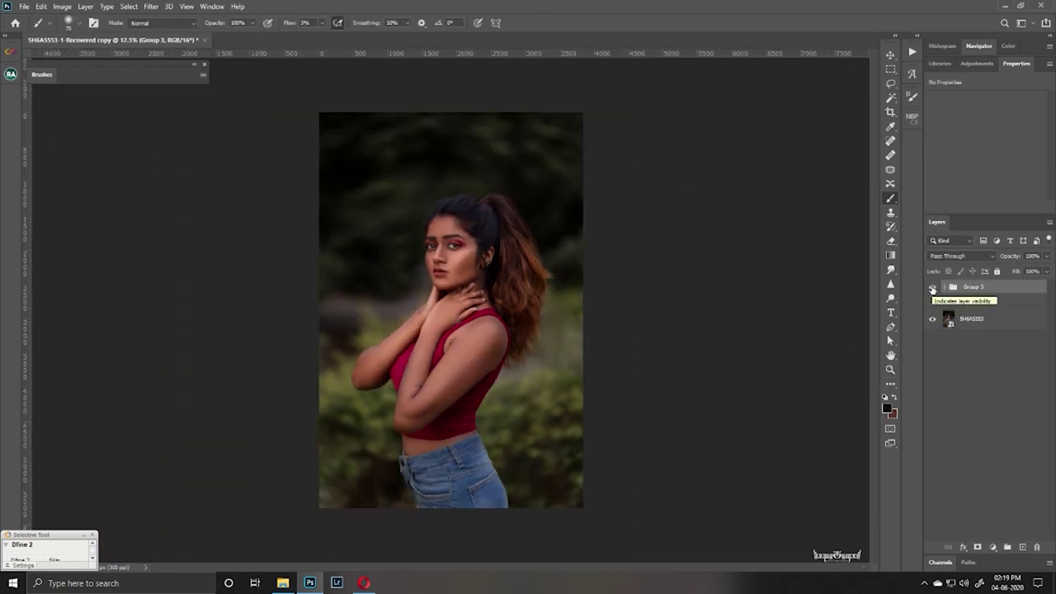
pyautogui.click(932, 286)
pyautogui.click(932, 286)
pyautogui.click(932, 286)
# - Preview the portrait full-screen, then add a Hue/Saturation adjustment layer
pyautogui.press('f')
pyautogui.press('f')
pyautogui.hotkey('ctrl', '+')
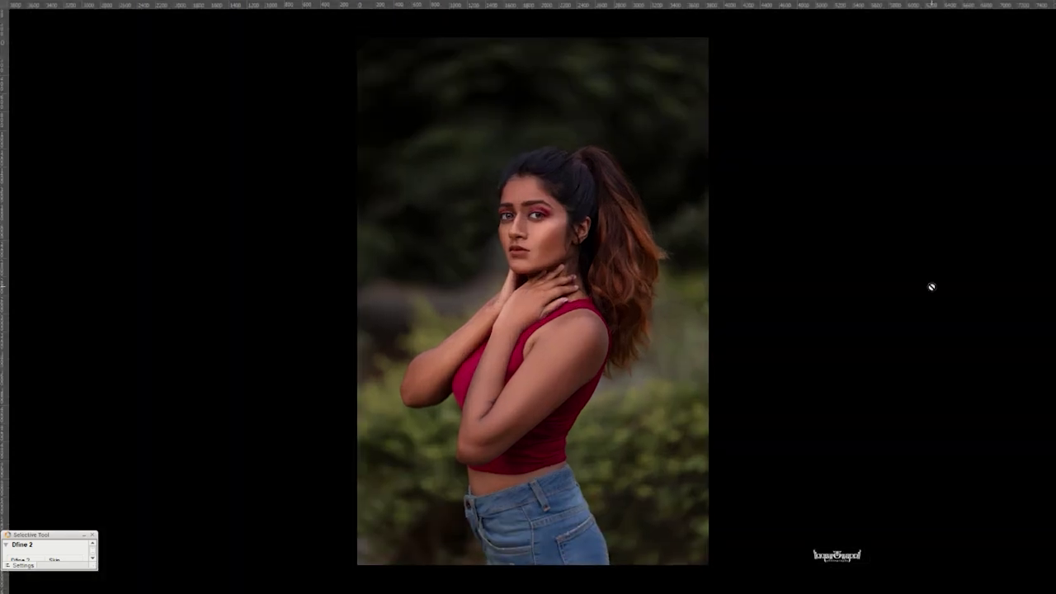
pyautogui.press('f')
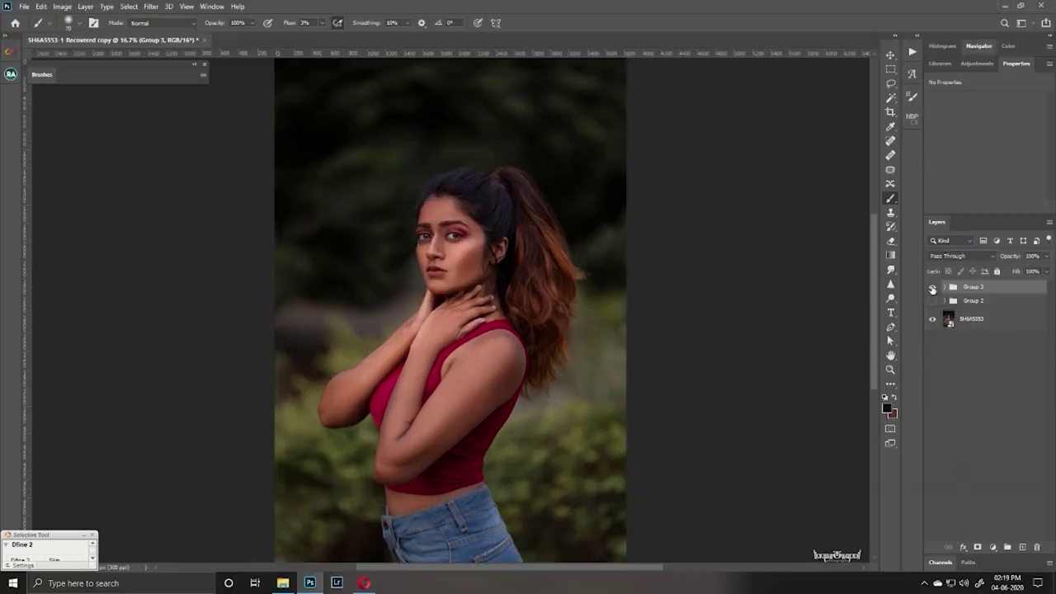
pyautogui.click(977, 55)
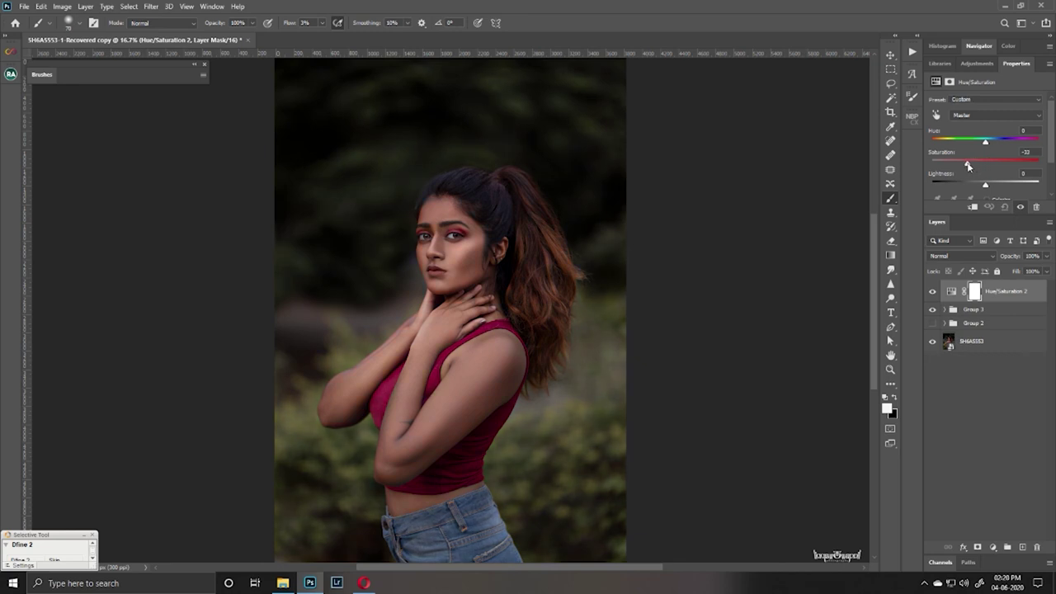
# - Invert the Hue/Saturation 2 mask to black and merge Group 3 into a single layer
pyautogui.click(976, 287)
pyautogui.hotkey('ctrl', 'i')
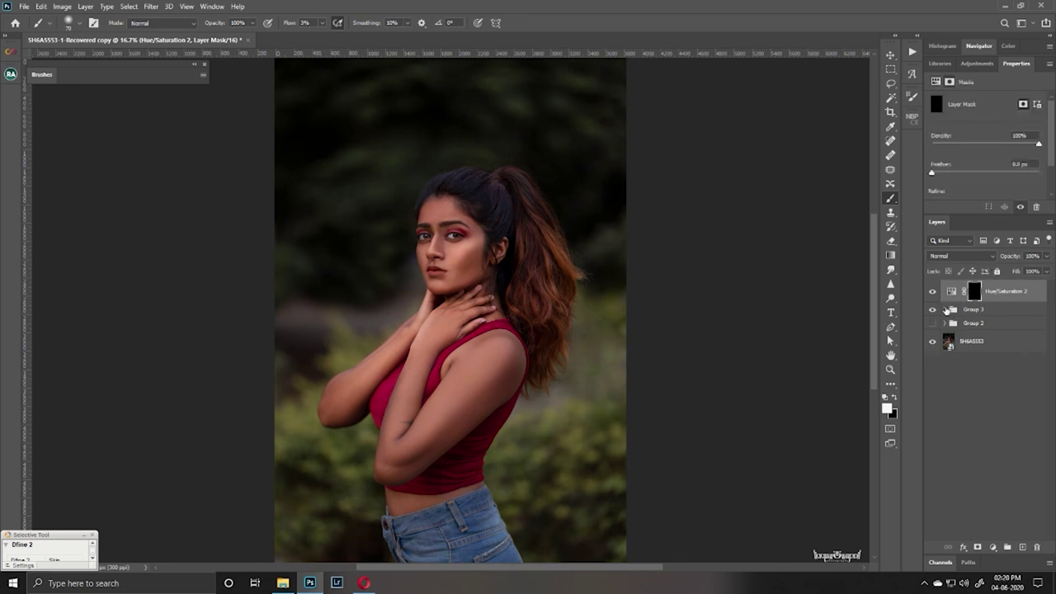
pyautogui.click(946, 309)
pyautogui.rightClick(973, 312)
pyautogui.click(878, 484)
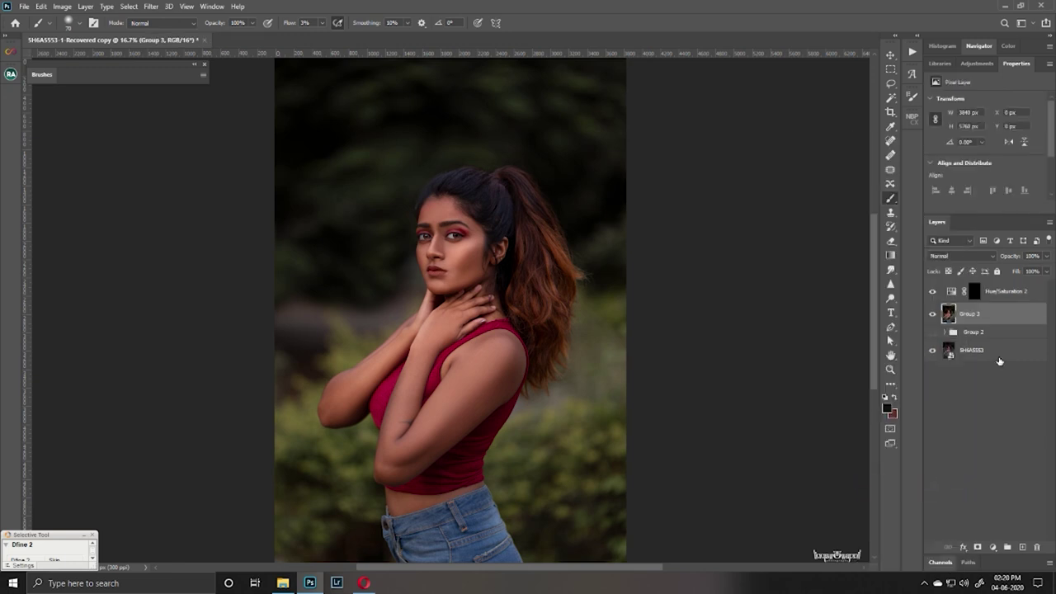
# - Select the woman with Object Selection and fill her area in the Hue/Saturation 2 mask
pyautogui.click(891, 111)
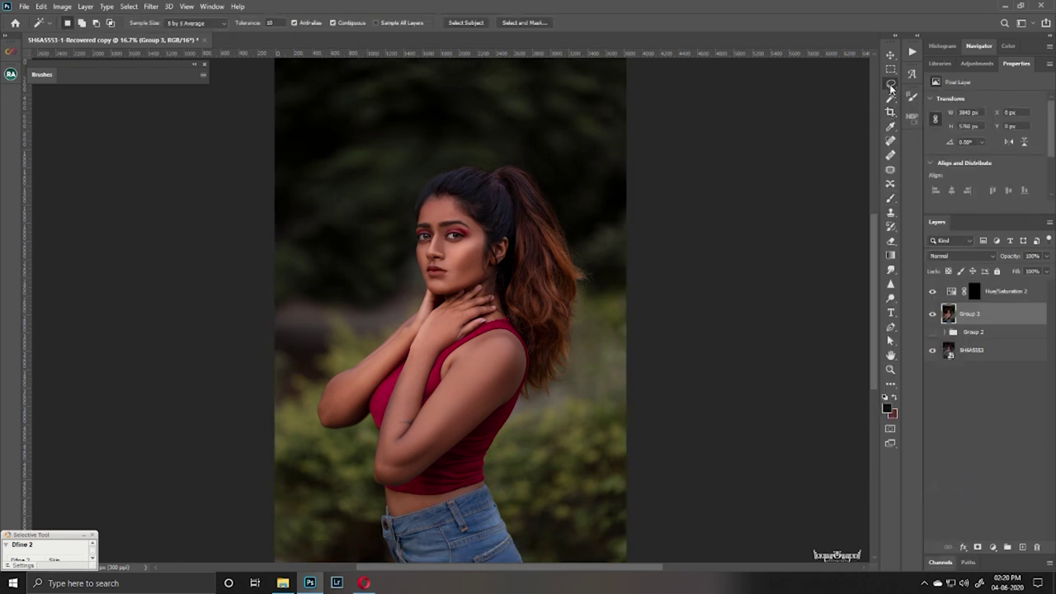
pyautogui.hotkey('ctrl', '-')
pyautogui.moveTo(347, 177); pyautogui.dragTo(561, 506)
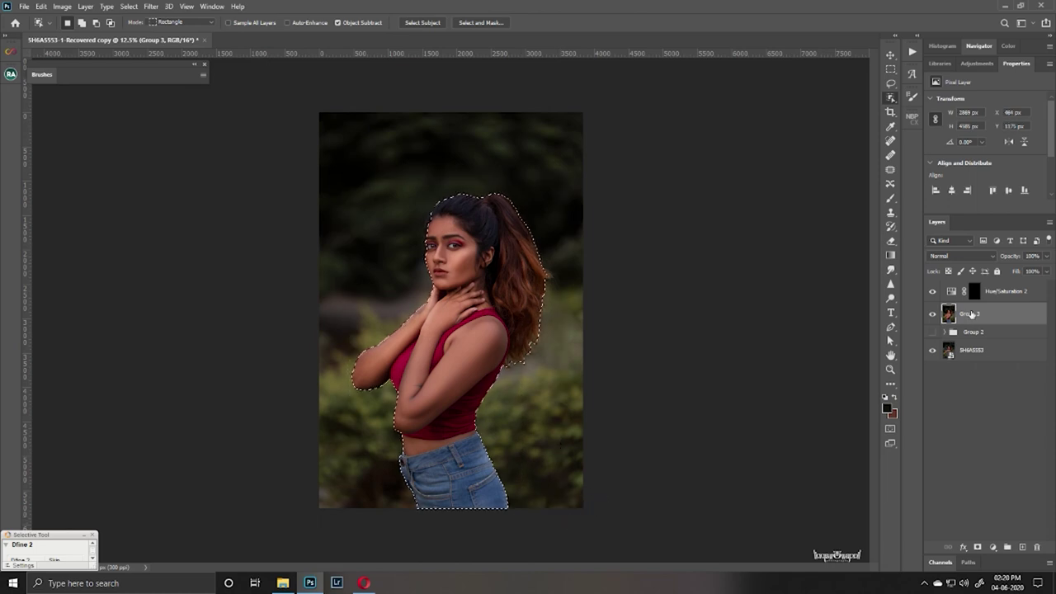
pyautogui.click(974, 290)
pyautogui.hotkey('ctrl', '+')
pyautogui.click(889, 202)
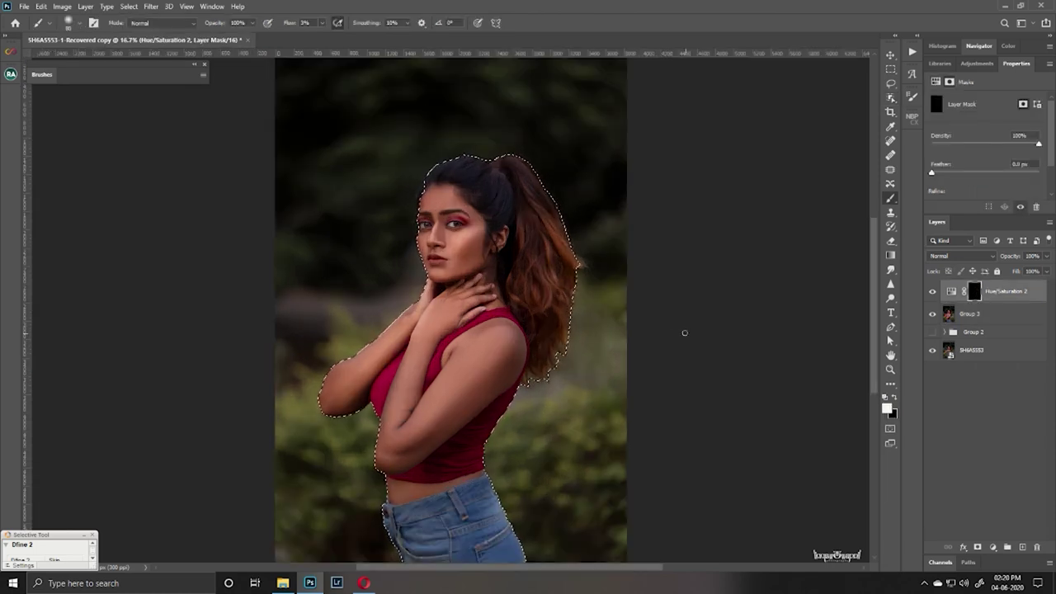
pyautogui.hotkey('alt', 'BackSpace')
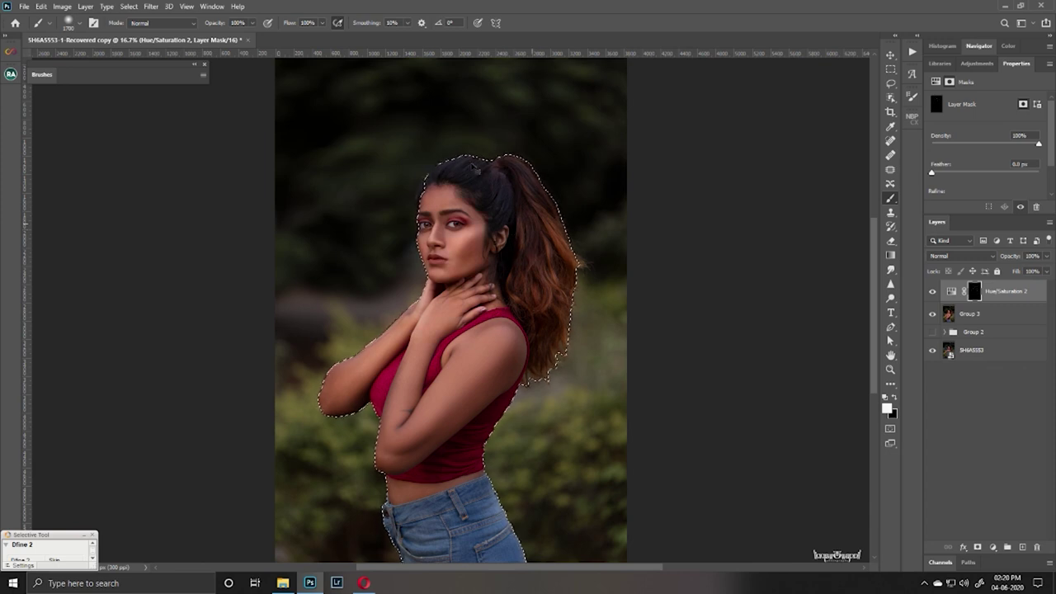
# - Undo that fill, invert the selection to the background, fill it white in the mask, and deselect
pyautogui.hotkey('ctrl', 'BackSpace')
pyautogui.hotkey('ctrl', 'shift', 'i')
pyautogui.hotkey('ctrl', '-')
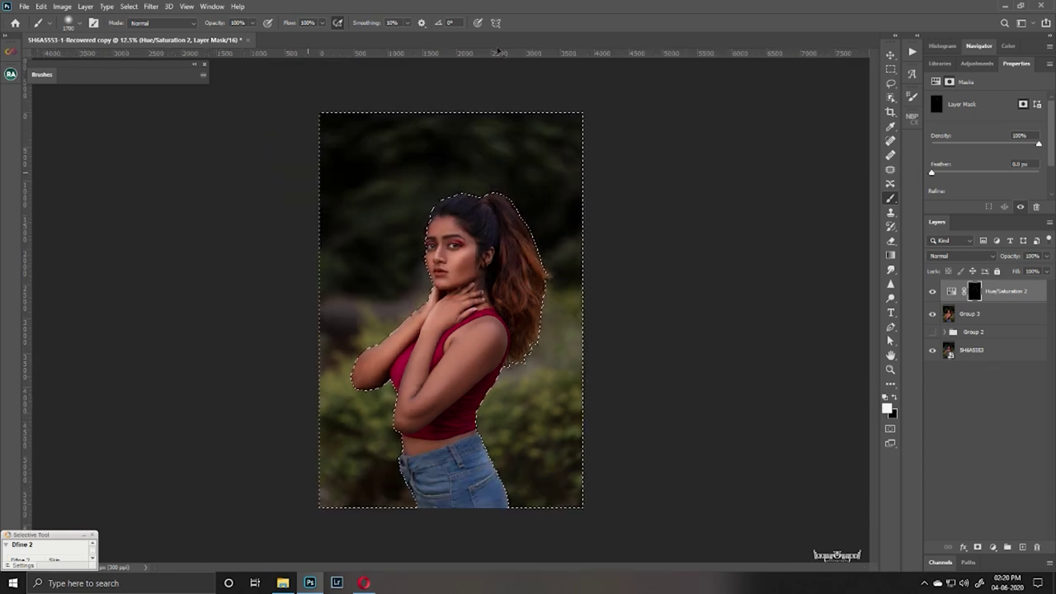
pyautogui.hotkey('alt', 'BackSpace')
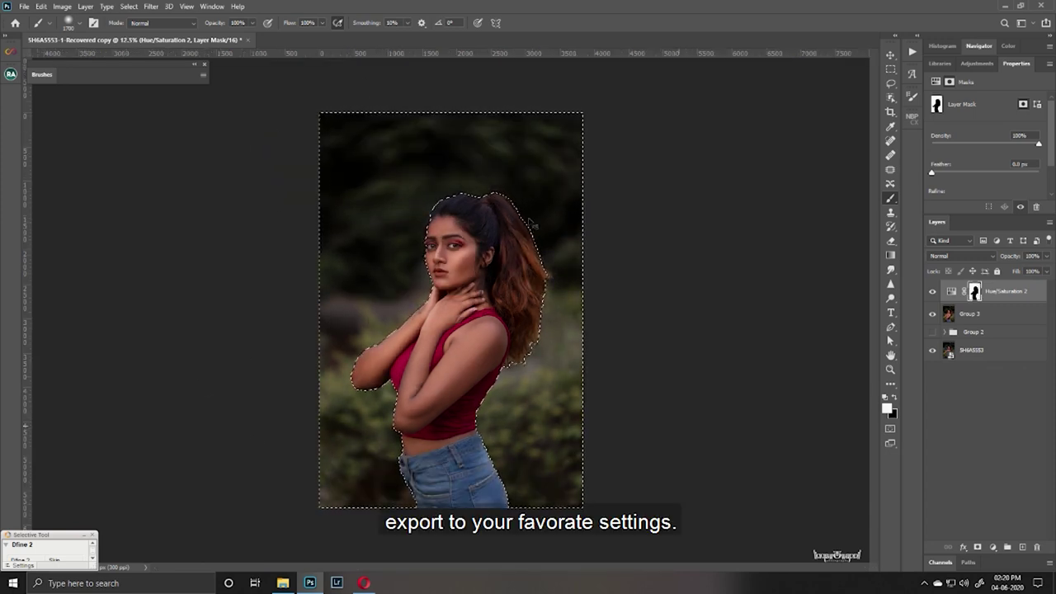
pyautogui.hotkey('ctrl', 'd')
# - Zoom in on the face and select the merged Group 3 layer
pyautogui.press('z')
pyautogui.moveTo(484, 289); pyautogui.dragTo(457, 200)
pyautogui.press('r')
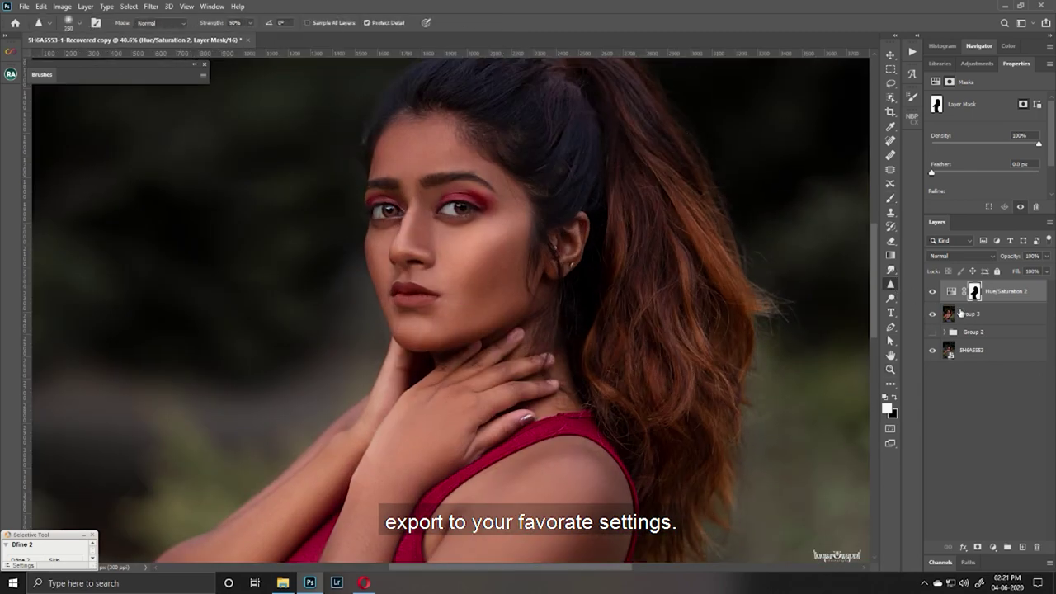
pyautogui.hotkey('alt', '[')
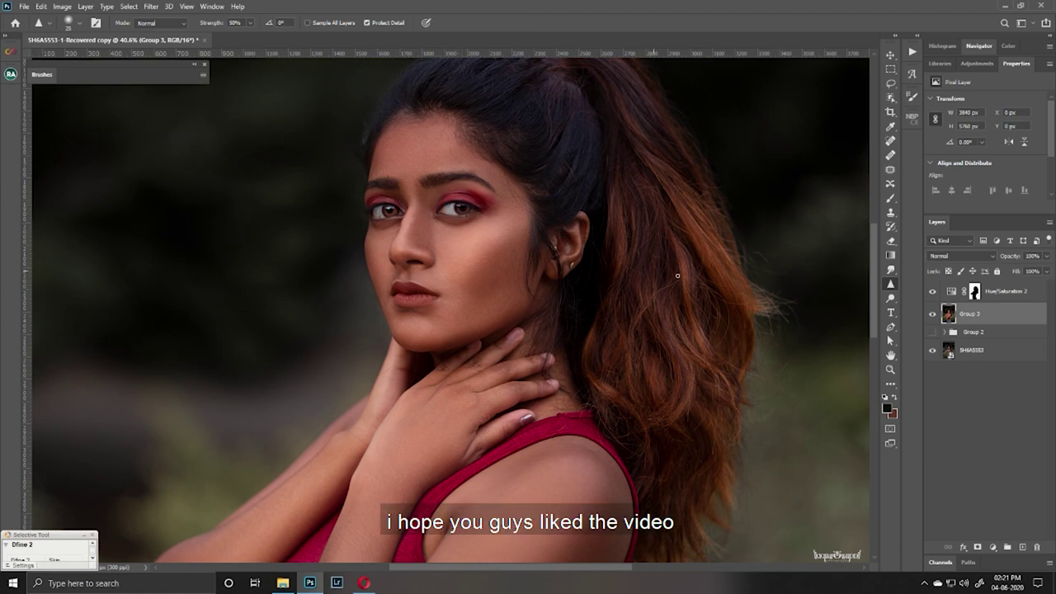
# - Fit the image on screen and merge Hue/Saturation 2 with Group 3 via Merge Layers
pyautogui.hotkey('ctrl', '0')
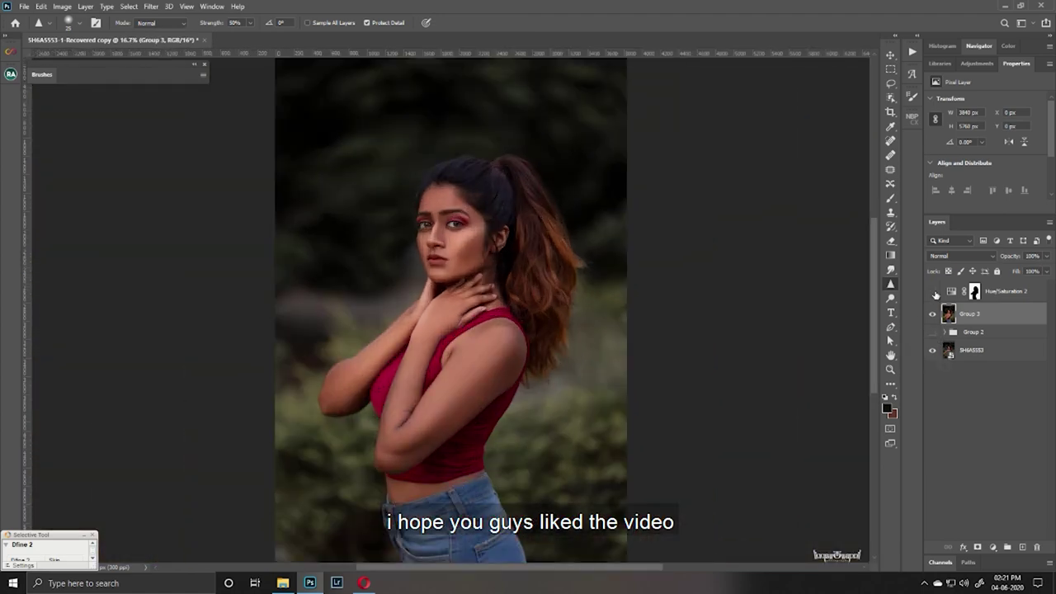
pyautogui.rightClick(1000, 303)
pyautogui.click(884, 431)
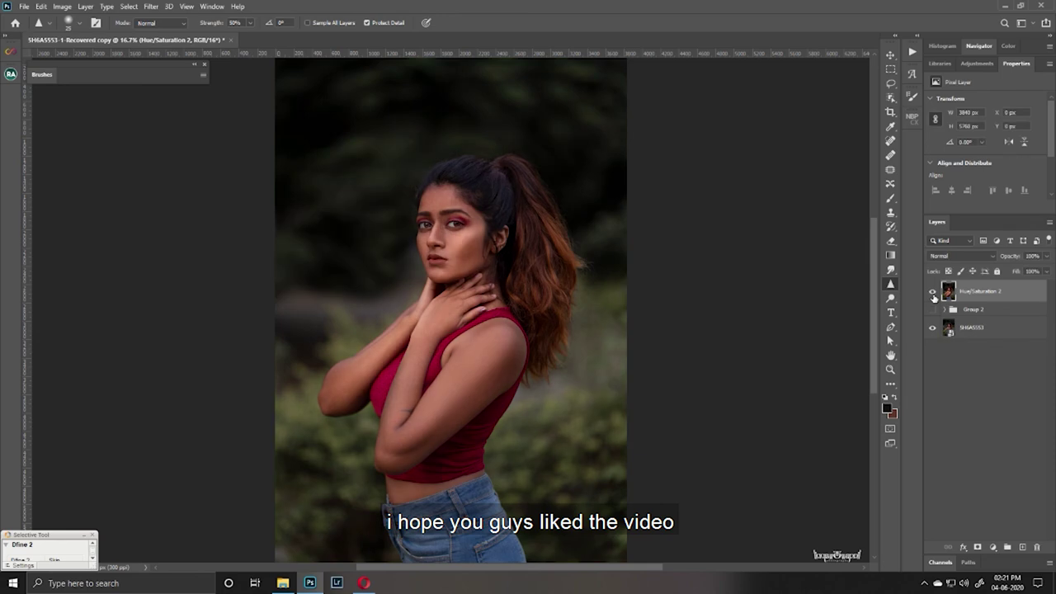
# - Preview the finished portrait full-screen on black, then return to the normal workspace
pyautogui.press('f')
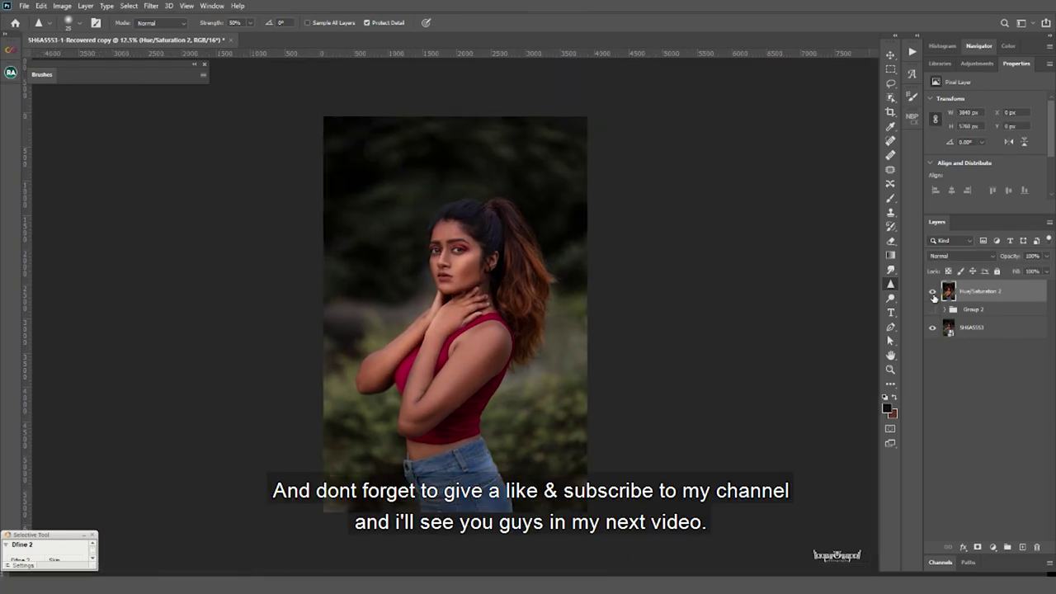
pyautogui.press('f')
pyautogui.hotkey('ctrl', '0')
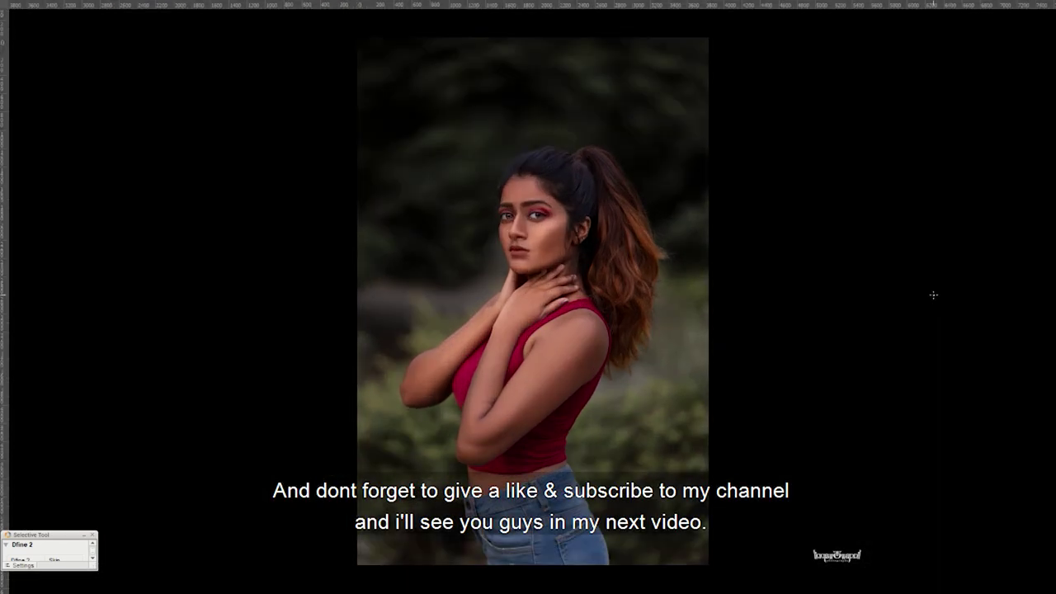
pyautogui.press('f')
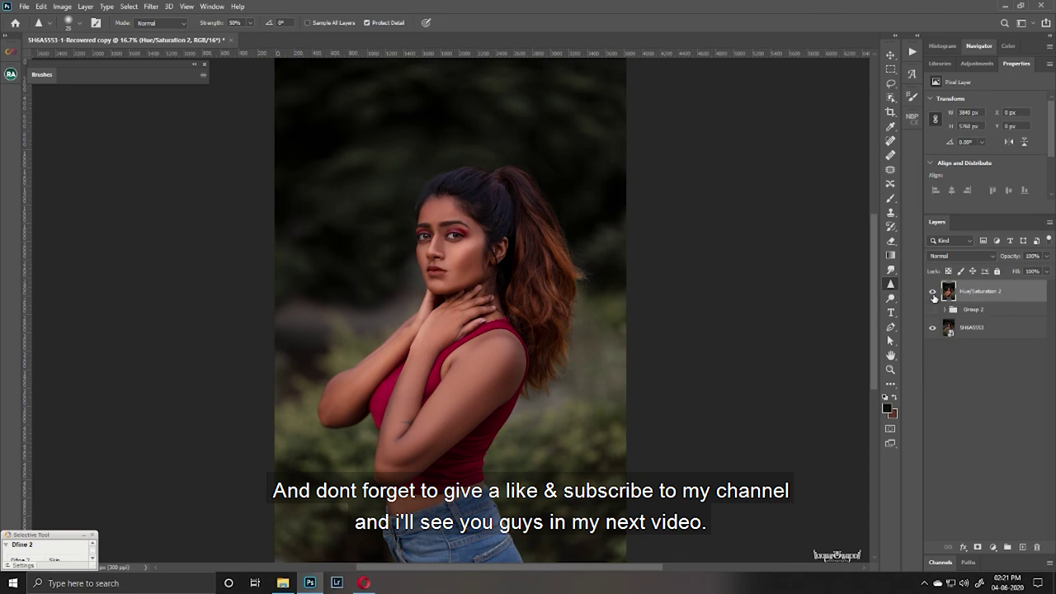